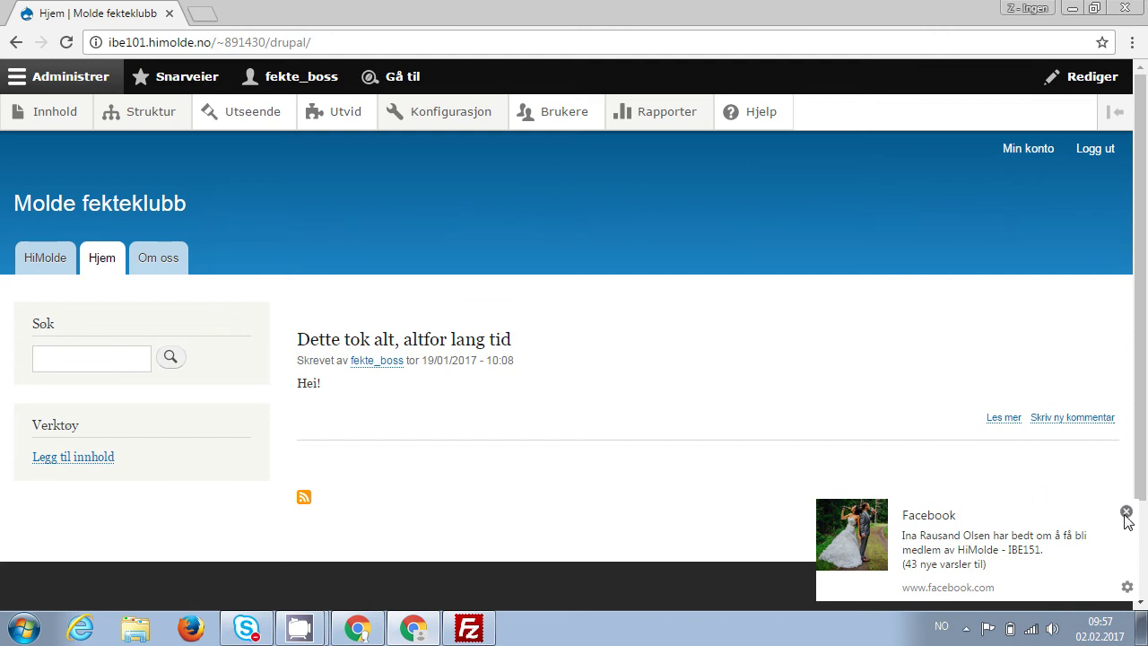
Dismiss the Facebook notification popup on the Molde fekteklubb front page.
{"action": "left_click", "coordinate": [1125, 513]}
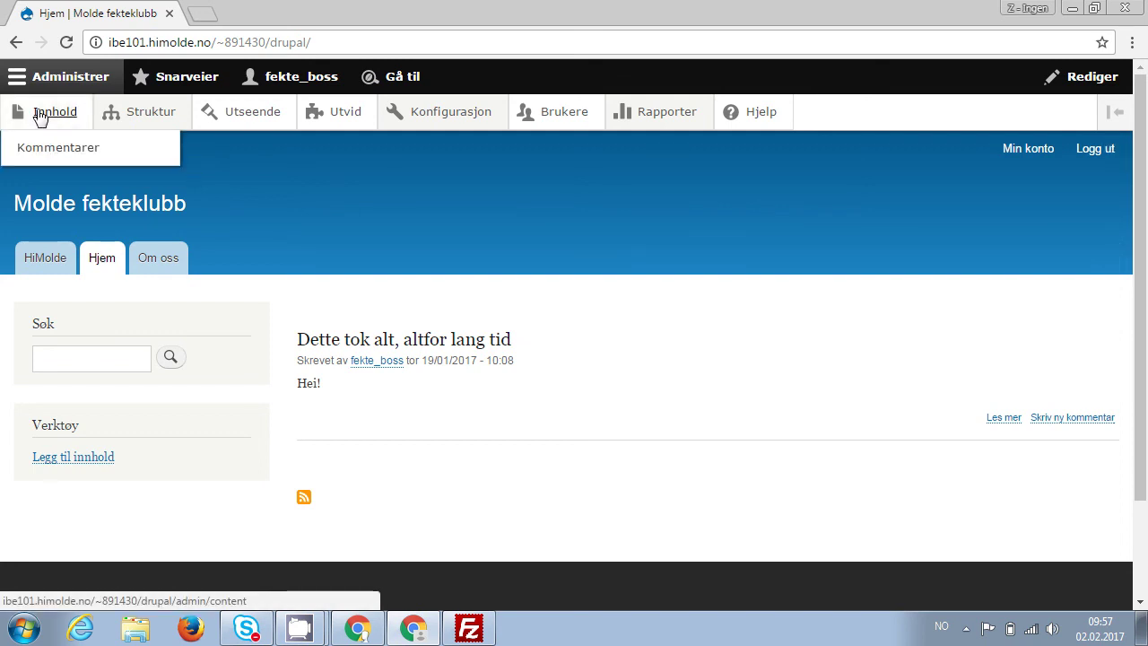
Jump to the Utvid modules page through the admin quick search for 'utv'.
{"action": "mouse_move", "coordinate": [151, 126]}
{"action": "mouse_move", "coordinate": [433, 120]}
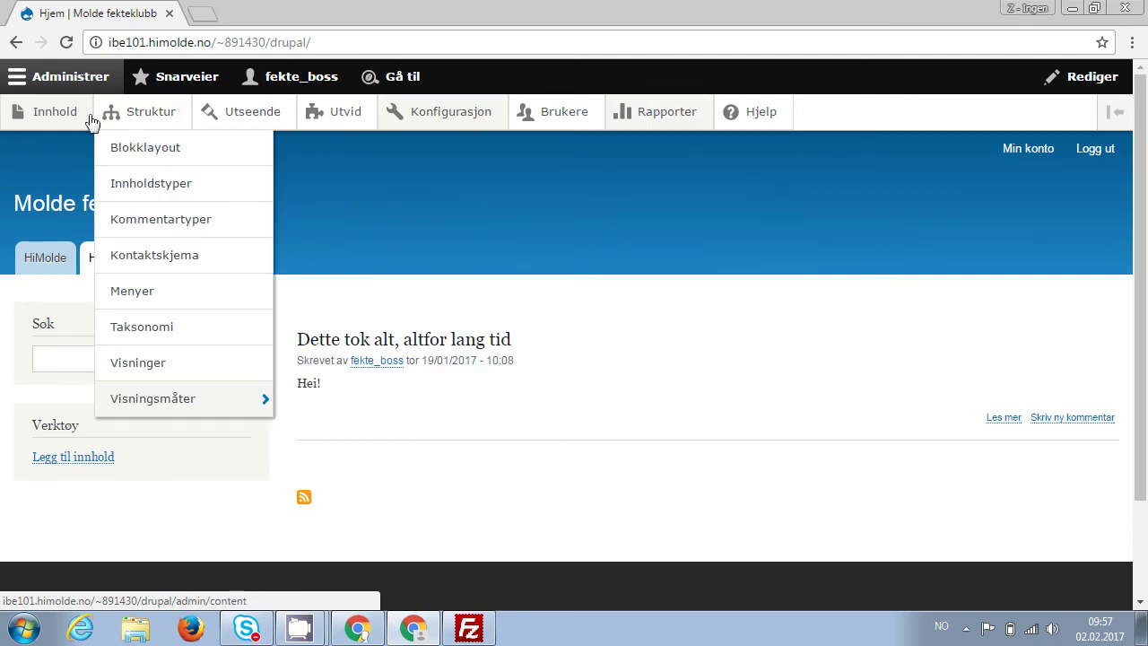
{"action": "mouse_move", "coordinate": [60, 122]}
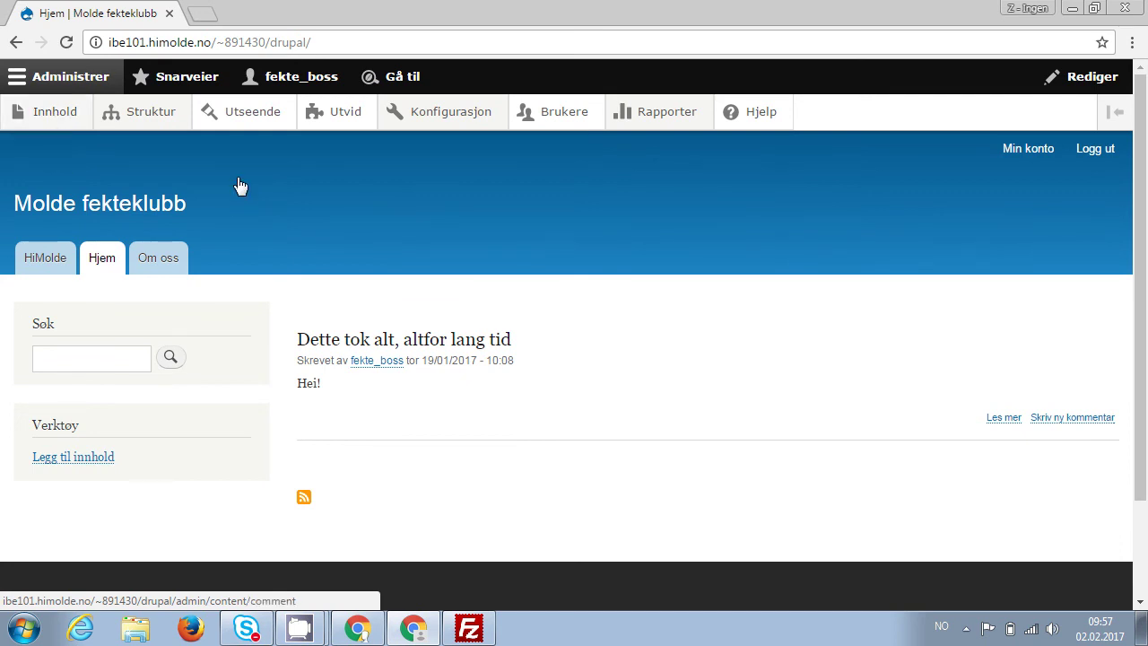
{"action": "key", "text": "alt+d"}
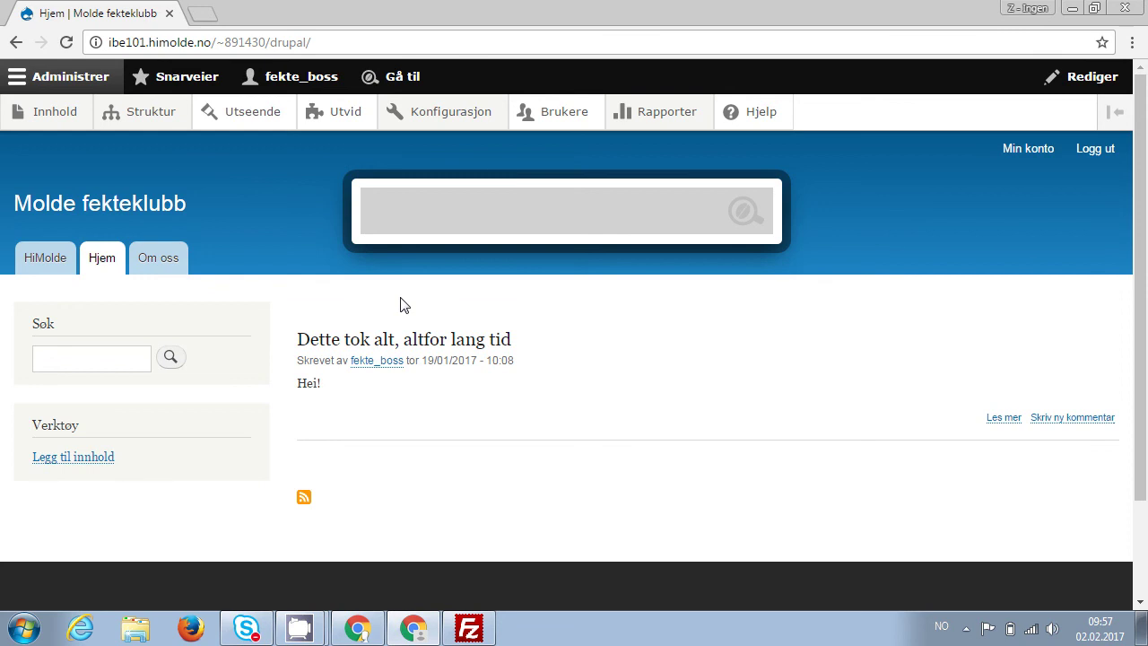
{"action": "type", "text": "utv"}
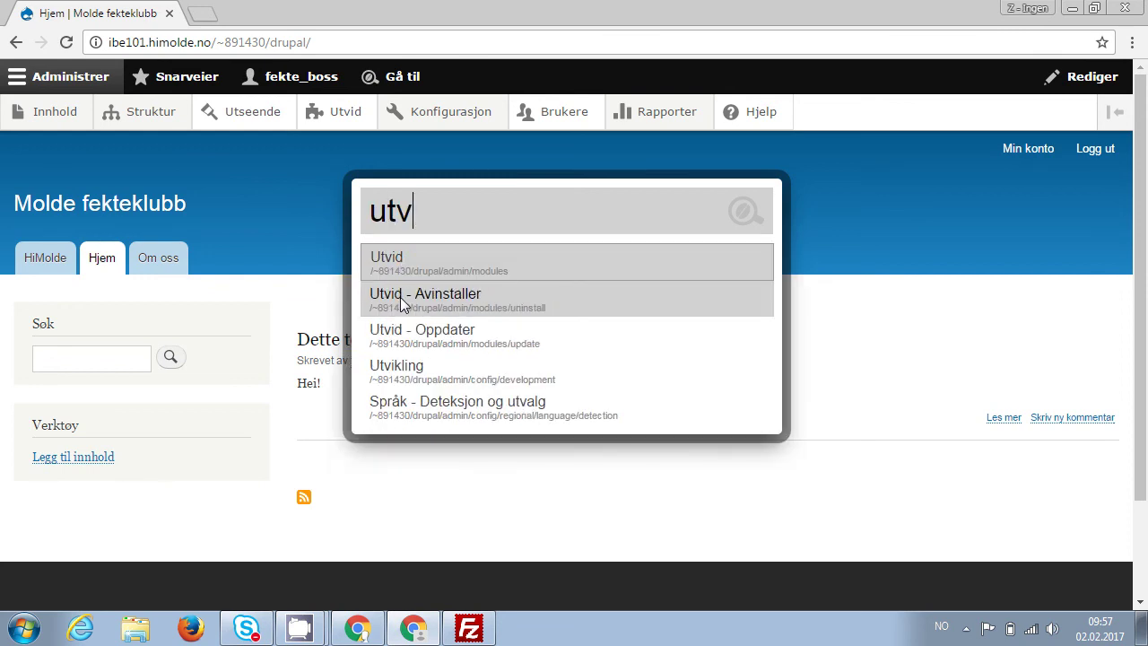
{"action": "key", "text": "Return"}
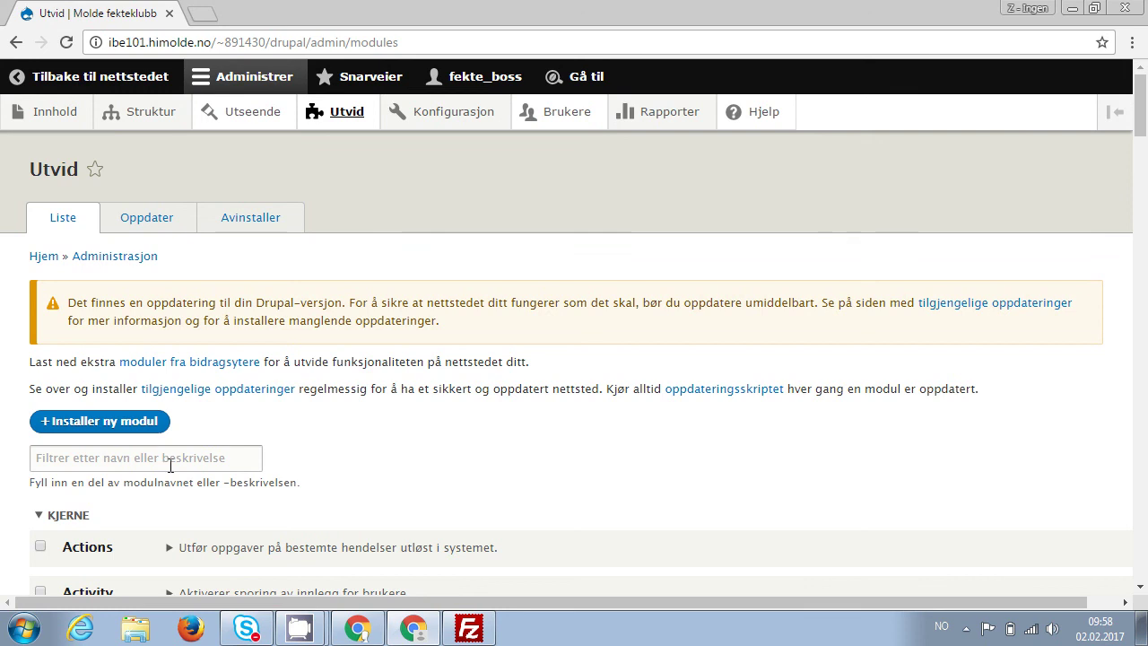
Filter modules by 'admin to' and install Admin Toolbar Extra Tools.
{"action": "left_click", "coordinate": [171, 464]}
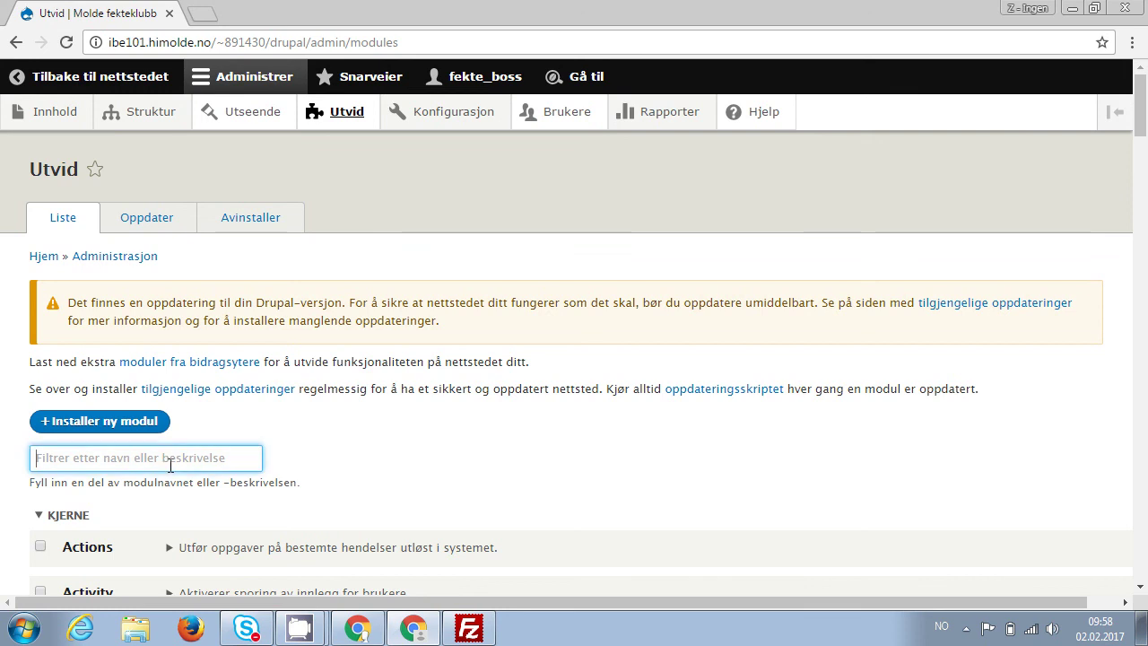
{"action": "type", "text": "admin"}
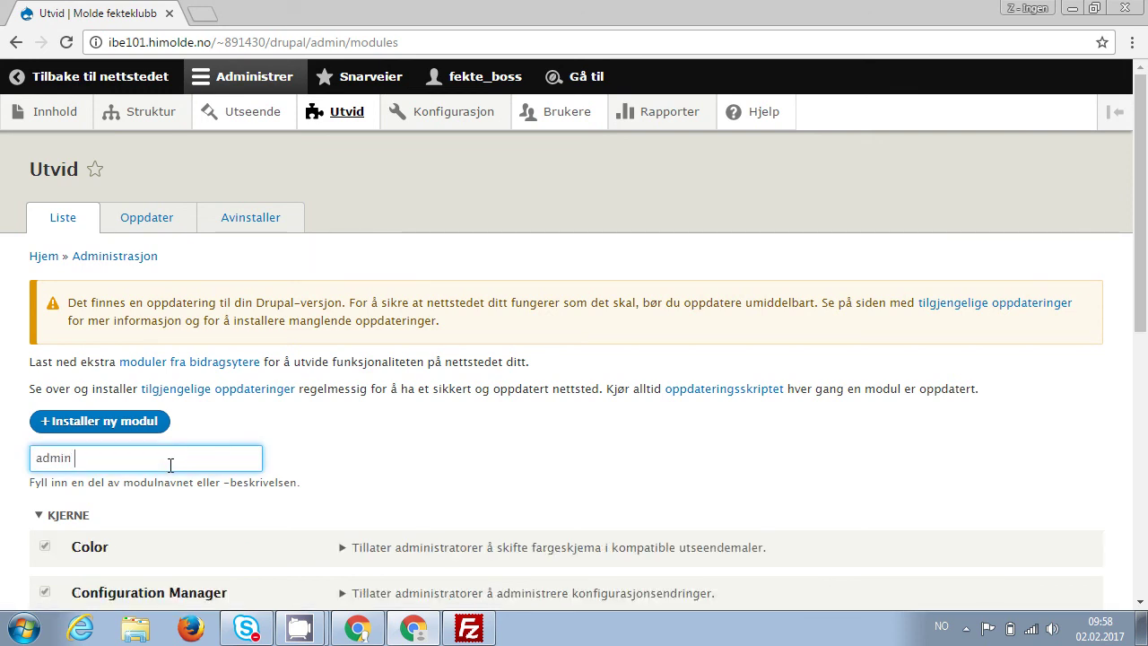
{"action": "type", "text": " to"}
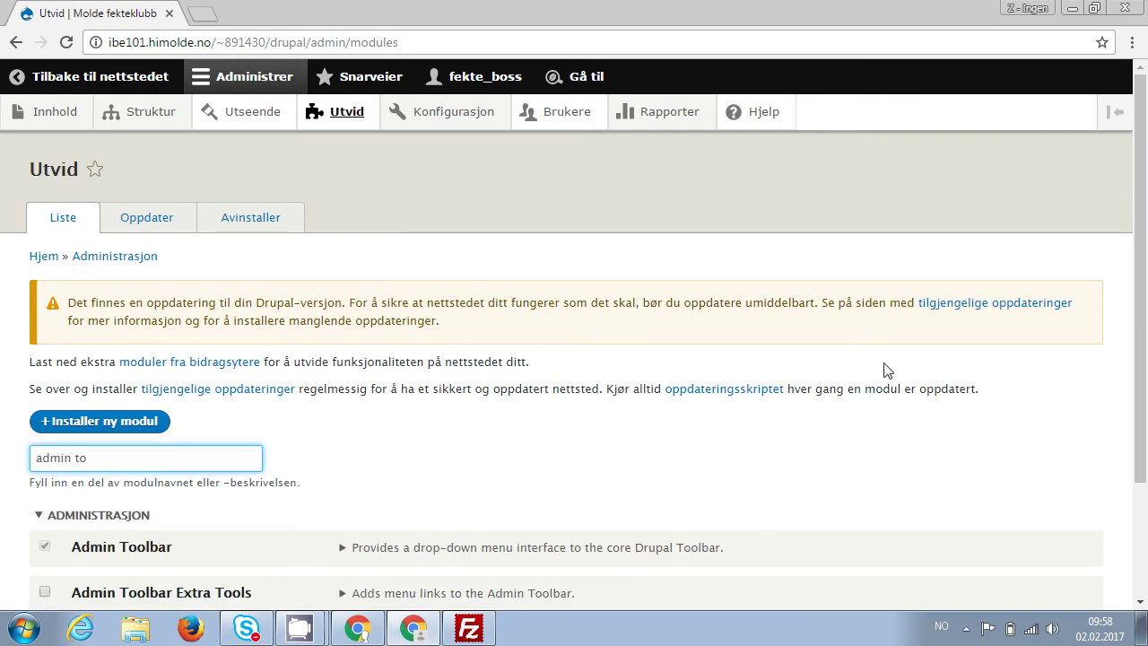
{"action": "left_click", "coordinate": [45, 592]}
{"action": "scroll", "coordinate": [472, 466], "scroll_direction": "down", "scroll_amount": 3}
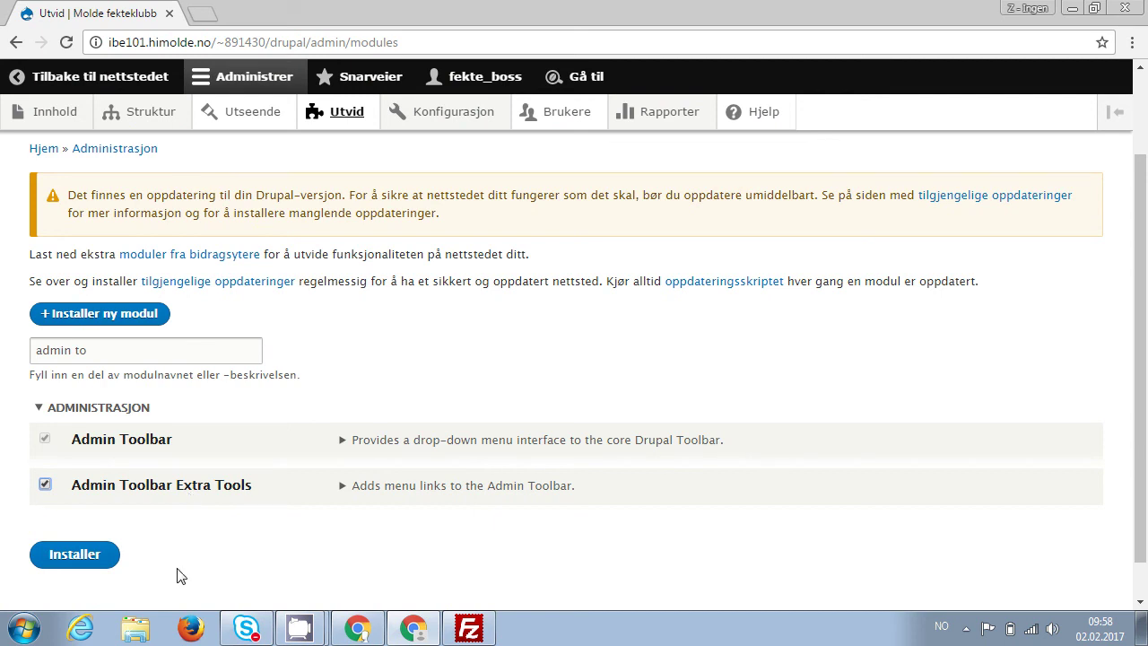
{"action": "left_click", "coordinate": [75, 555]}
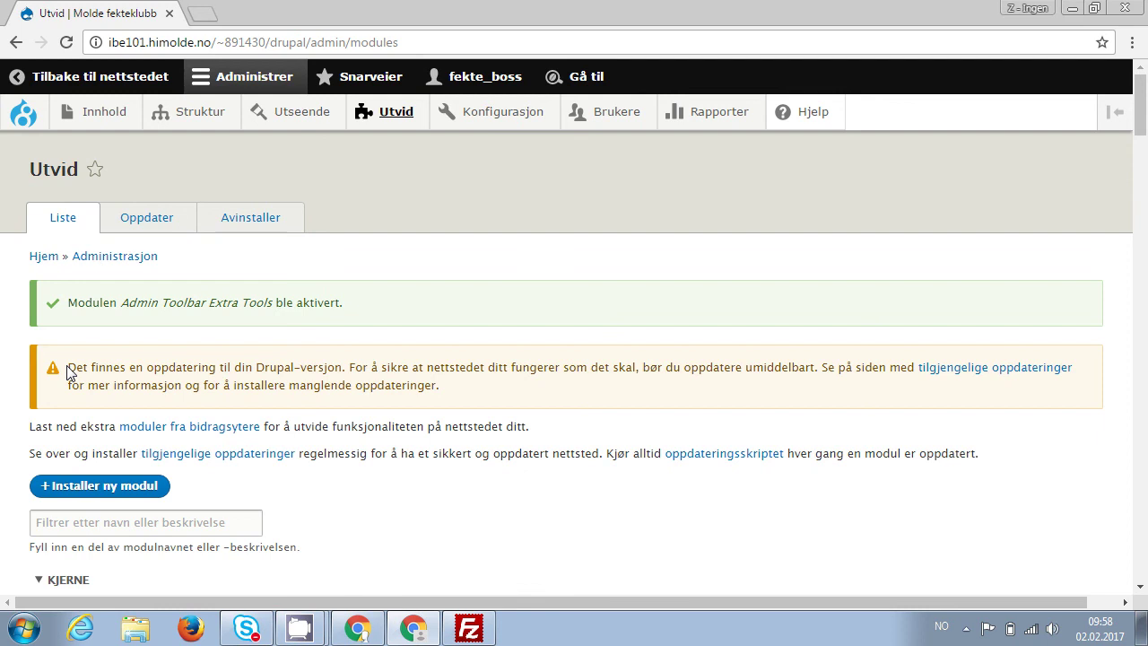
{"action": "left_click_drag", "start_coordinate": [69, 367], "coordinate": [350, 371]}
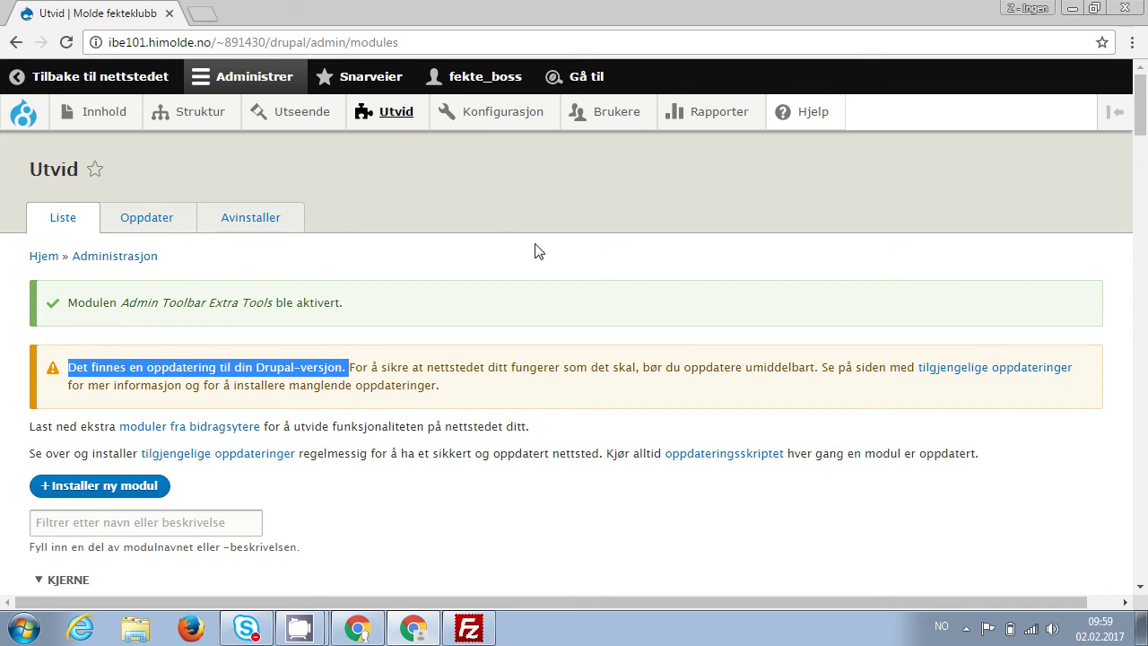
Open a new Artikkel form from Innhold > Legg til innhold.
{"action": "mouse_move", "coordinate": [92, 120]}
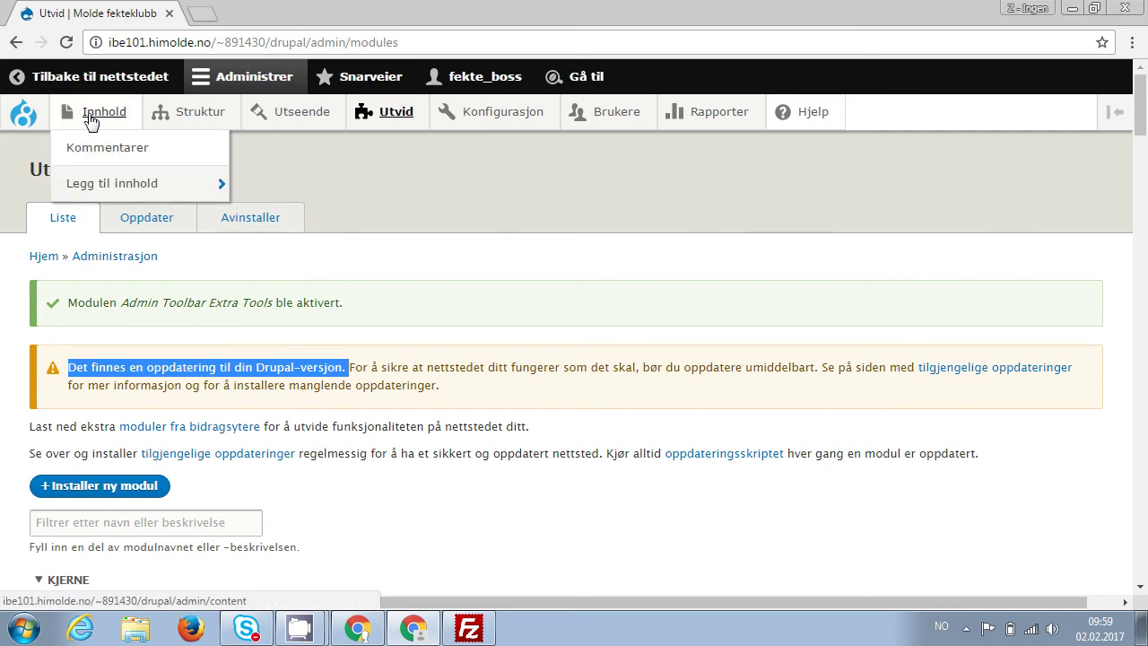
{"action": "mouse_move", "coordinate": [97, 193]}
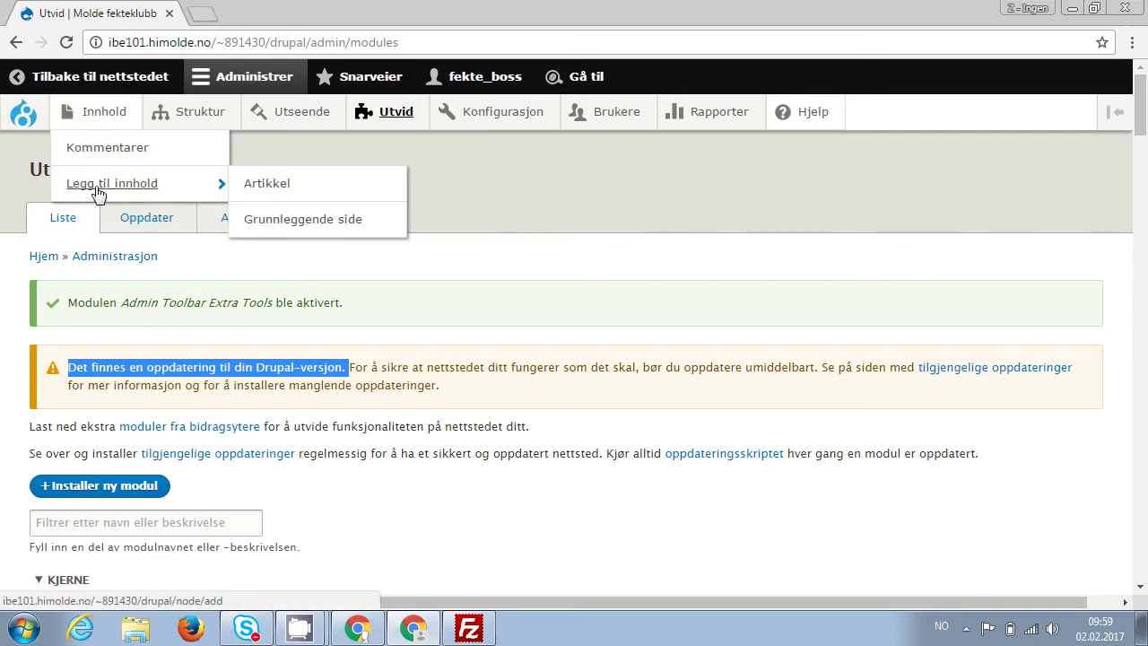
{"action": "left_click", "coordinate": [274, 193]}
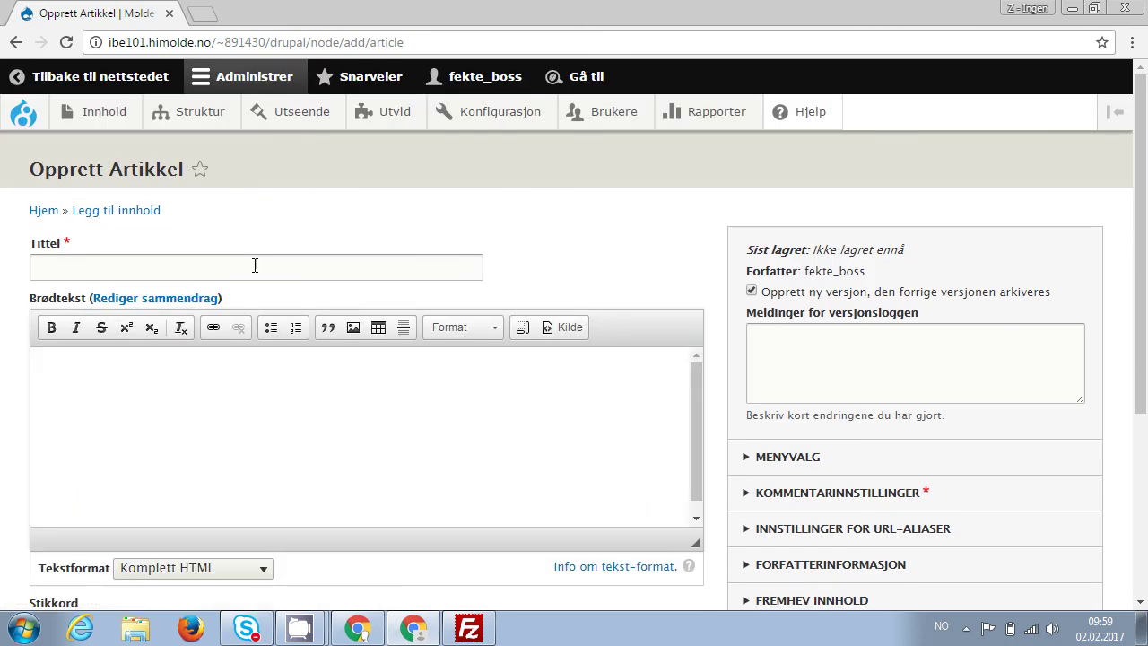
Enter title 'Test' and body 'Bla-bla', then choose an image file under Bilde.
{"action": "left_click", "coordinate": [255, 266]}
{"action": "type", "text": "Tets"}
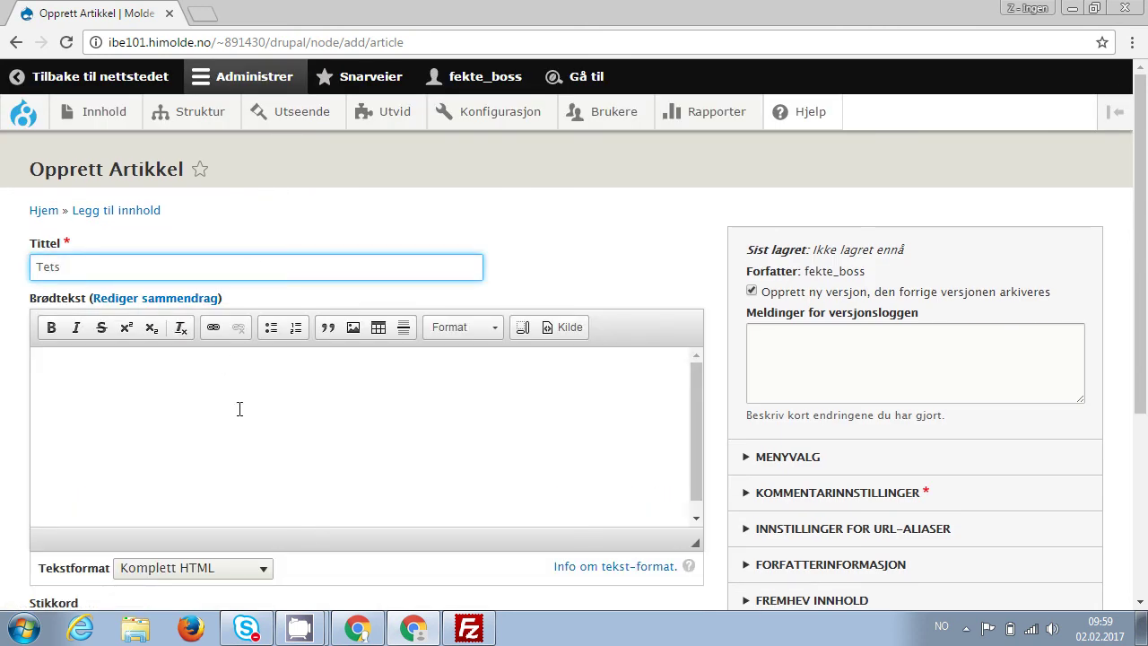
{"action": "key", "text": "BackSpace"}
{"action": "key", "text": "BackSpace"}
{"action": "type", "text": "st"}
{"action": "left_click", "coordinate": [240, 409]}
{"action": "type", "text": "Bla-bla"}
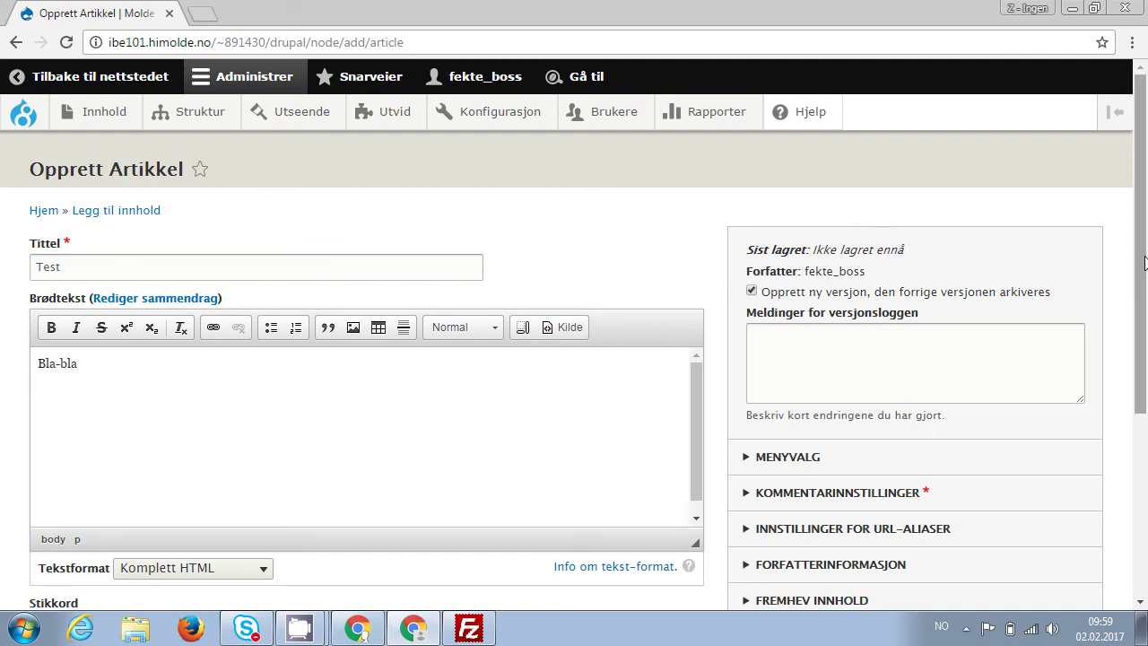
{"action": "left_click_drag", "start_coordinate": [1145, 264], "coordinate": [1130, 402]}
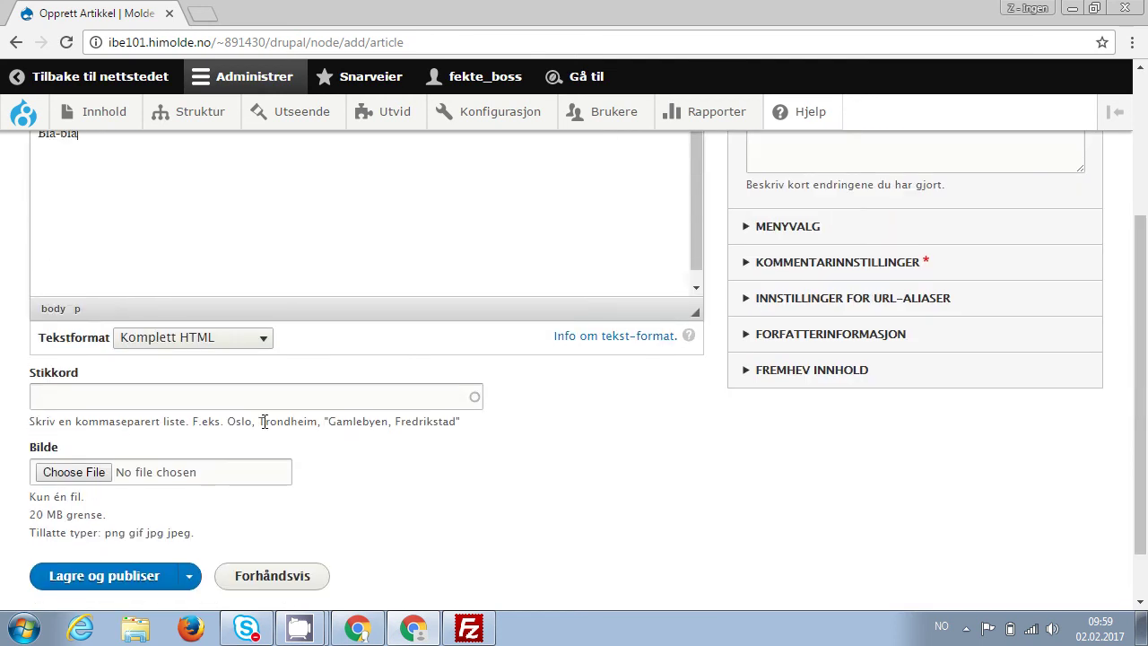
{"action": "left_click", "coordinate": [75, 475]}
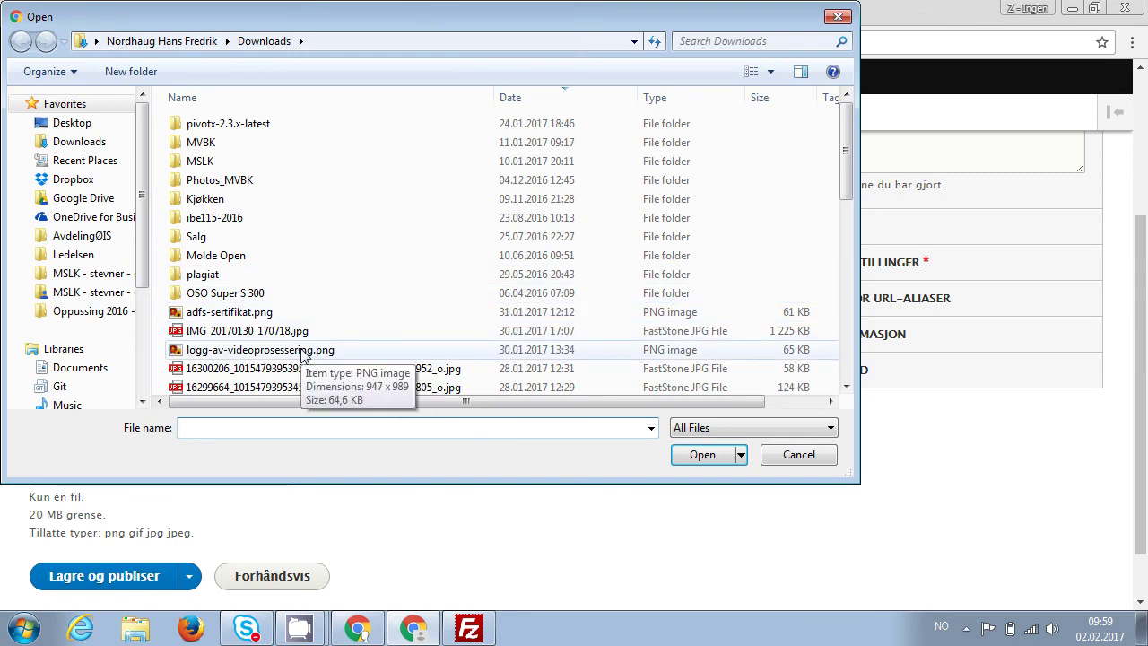
Attach adfs-sertifikat.png with alt text 'Sertifikat' and publish the article.
{"action": "left_click", "coordinate": [249, 316]}
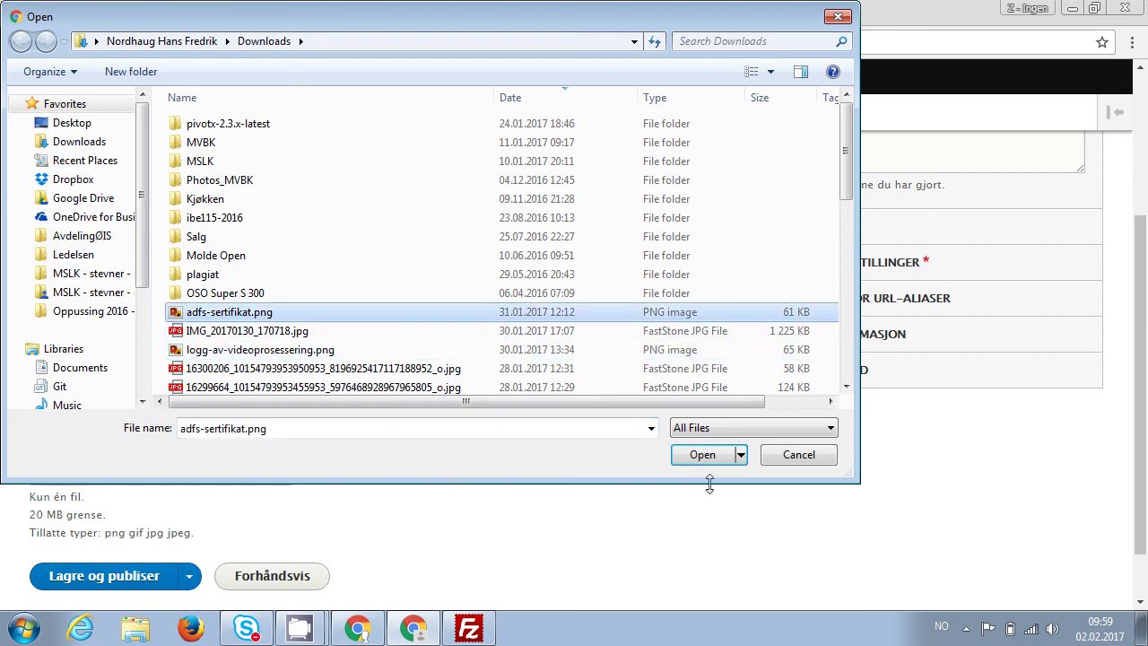
{"action": "left_click", "coordinate": [702, 457]}
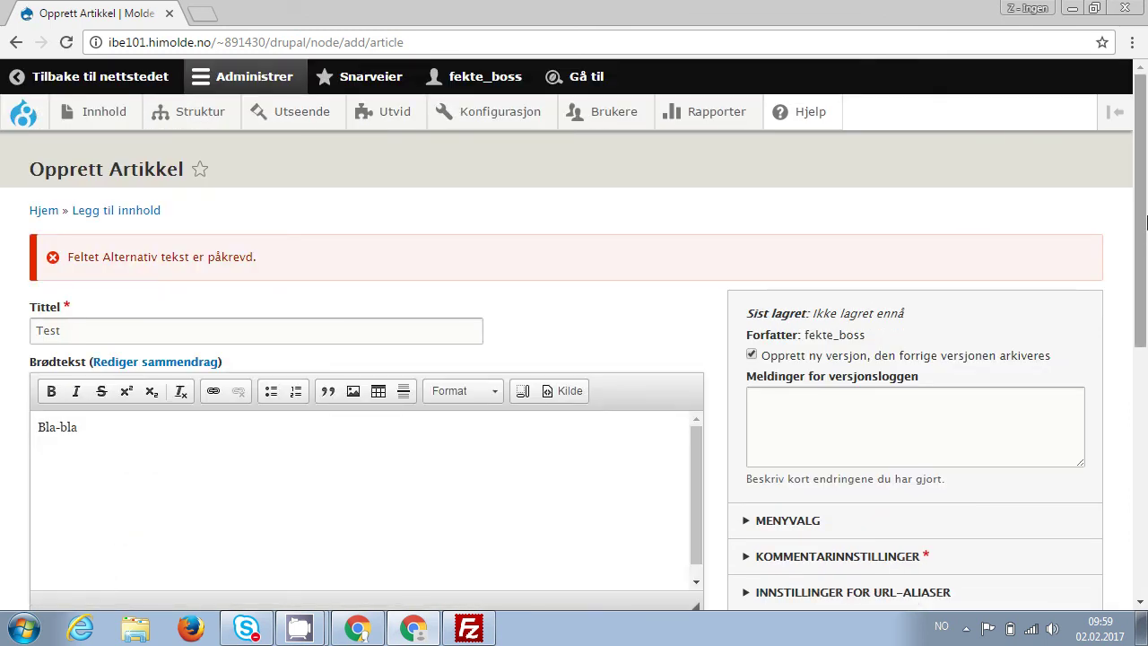
{"action": "left_click_drag", "start_coordinate": [1147, 222], "coordinate": [1128, 418]}
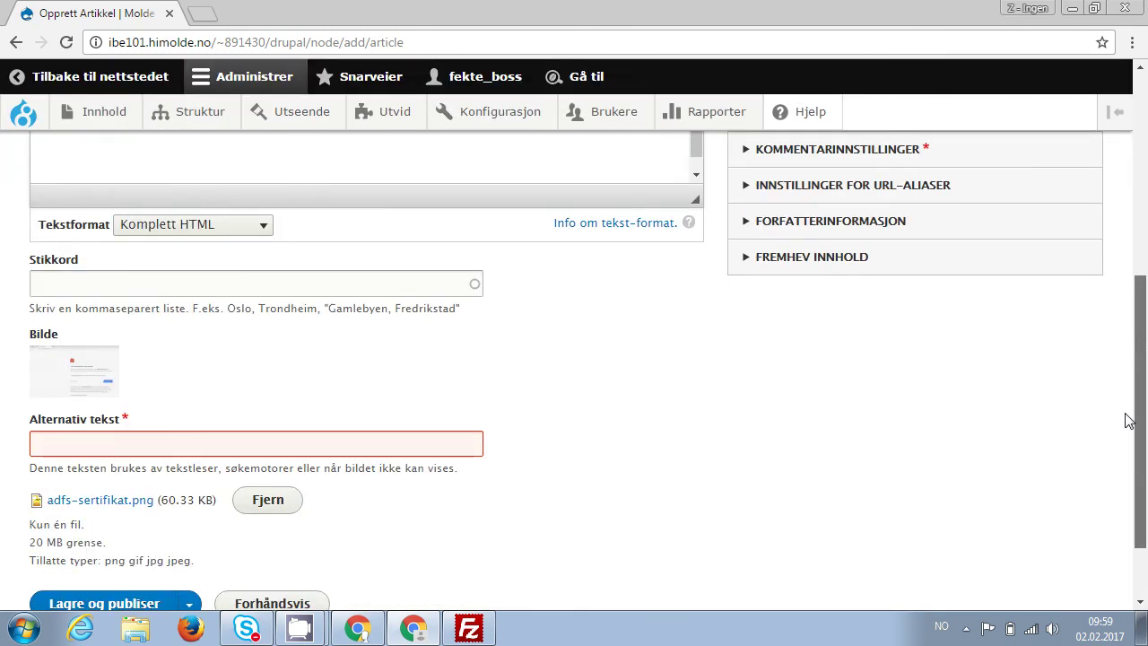
{"action": "left_click", "coordinate": [290, 433]}
{"action": "type", "text": "Sertifi"}
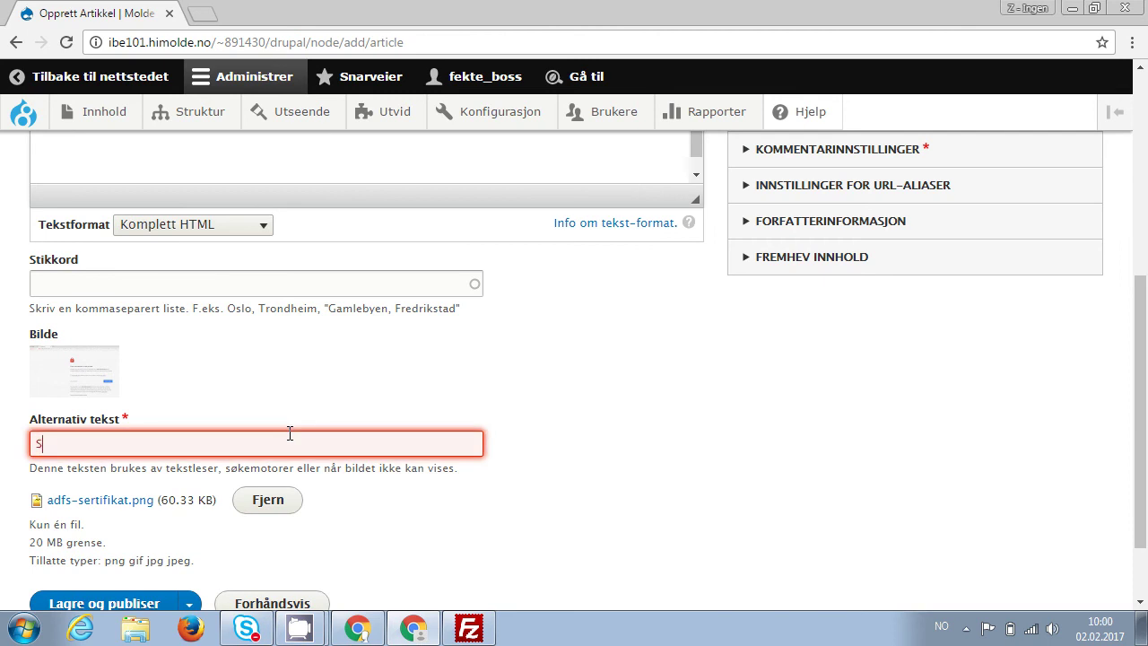
{"action": "type", "text": "kat"}
{"action": "left_click", "coordinate": [130, 603]}
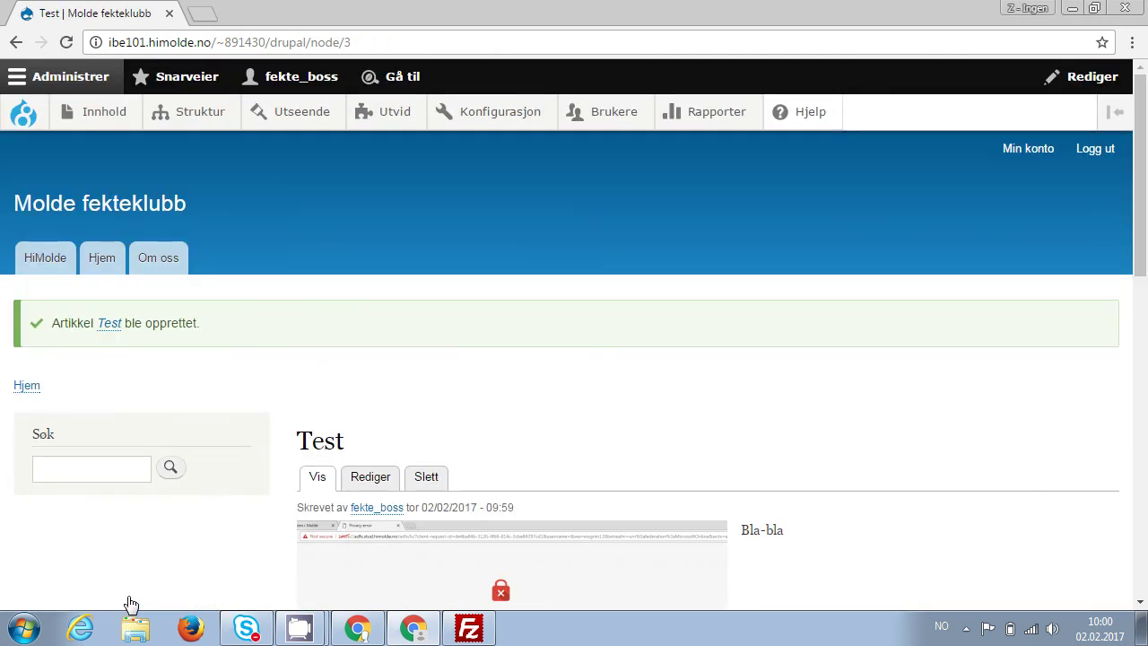
Return to the front page and open the second post for editing.
{"action": "scroll", "coordinate": [474, 375], "scroll_direction": "down", "scroll_amount": 3}
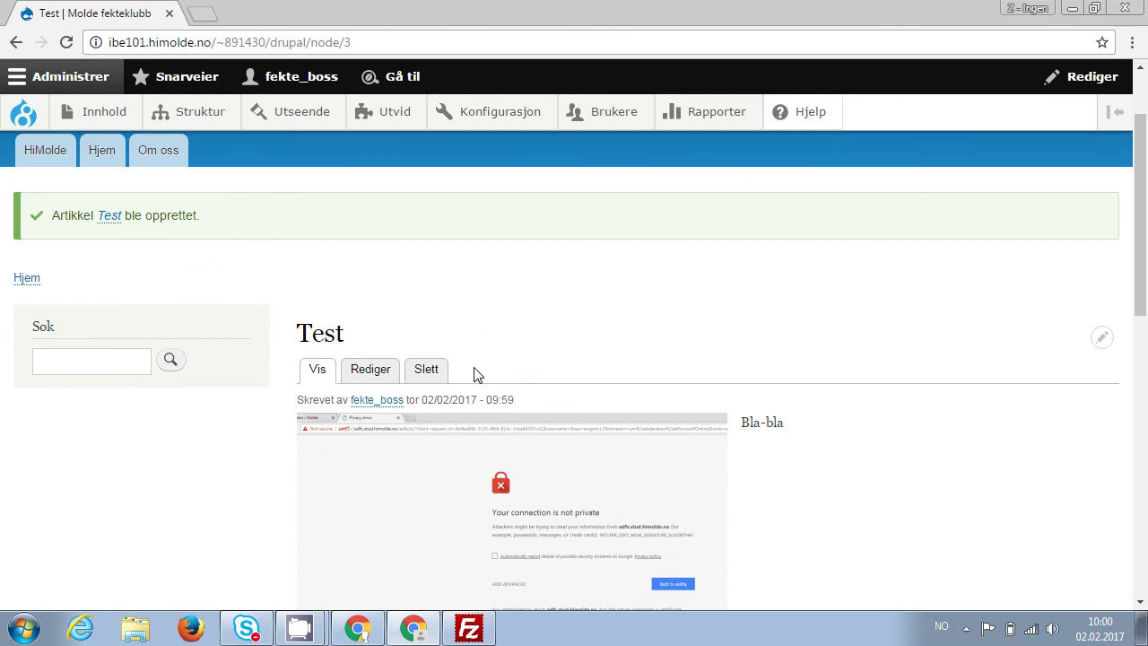
{"action": "scroll", "coordinate": [599, 554], "scroll_direction": "up", "scroll_amount": 2}
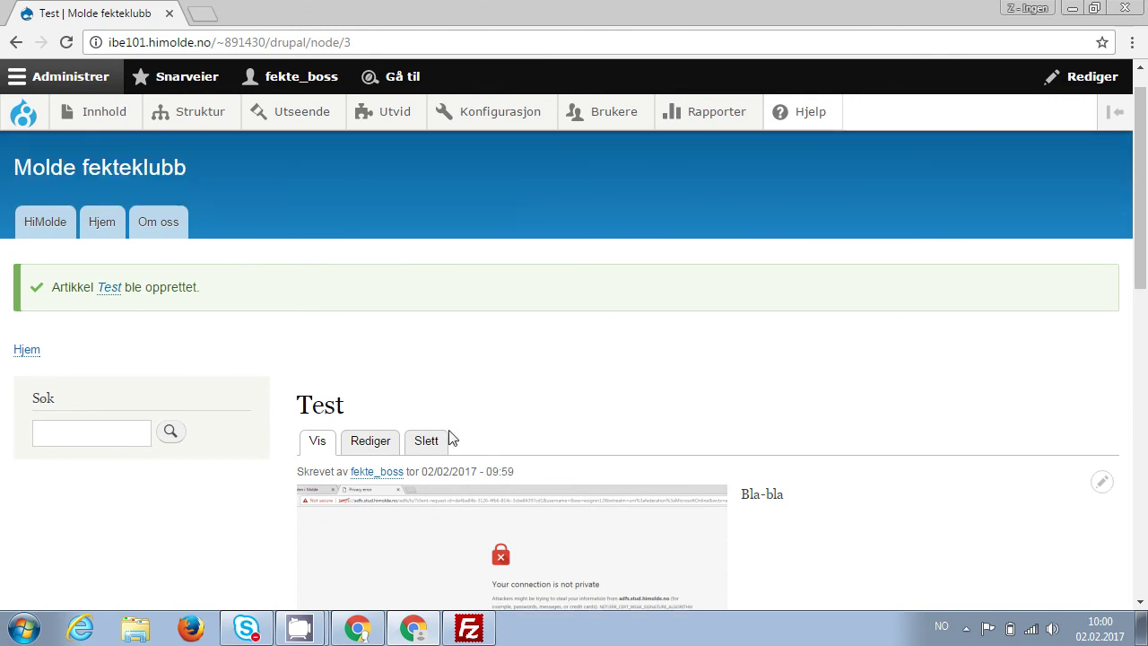
{"action": "left_click", "coordinate": [105, 170]}
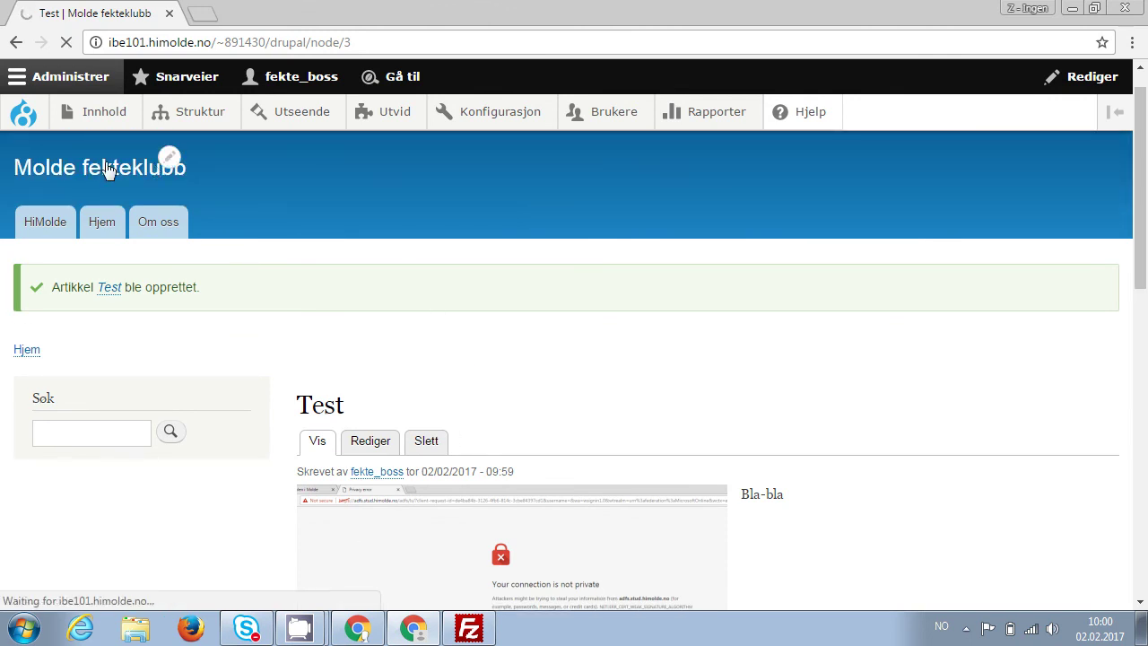
{"action": "scroll", "coordinate": [108, 170], "scroll_direction": "down", "scroll_amount": 1}
{"action": "scroll", "coordinate": [108, 171], "scroll_direction": "down", "scroll_amount": 1}
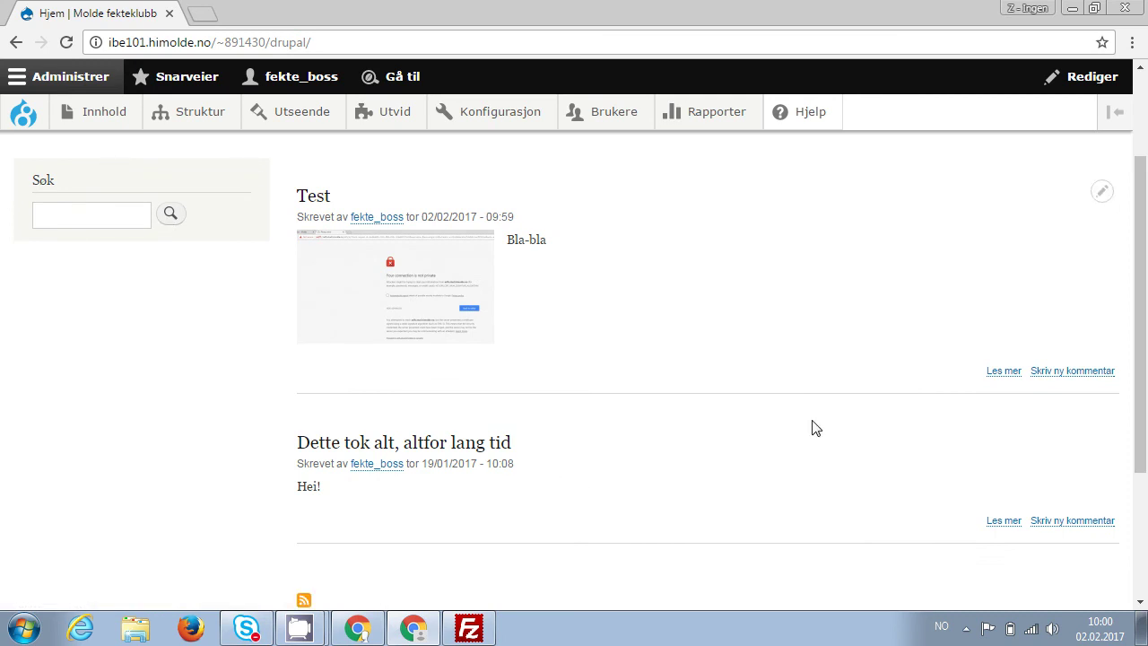
{"action": "left_click", "coordinate": [1102, 438]}
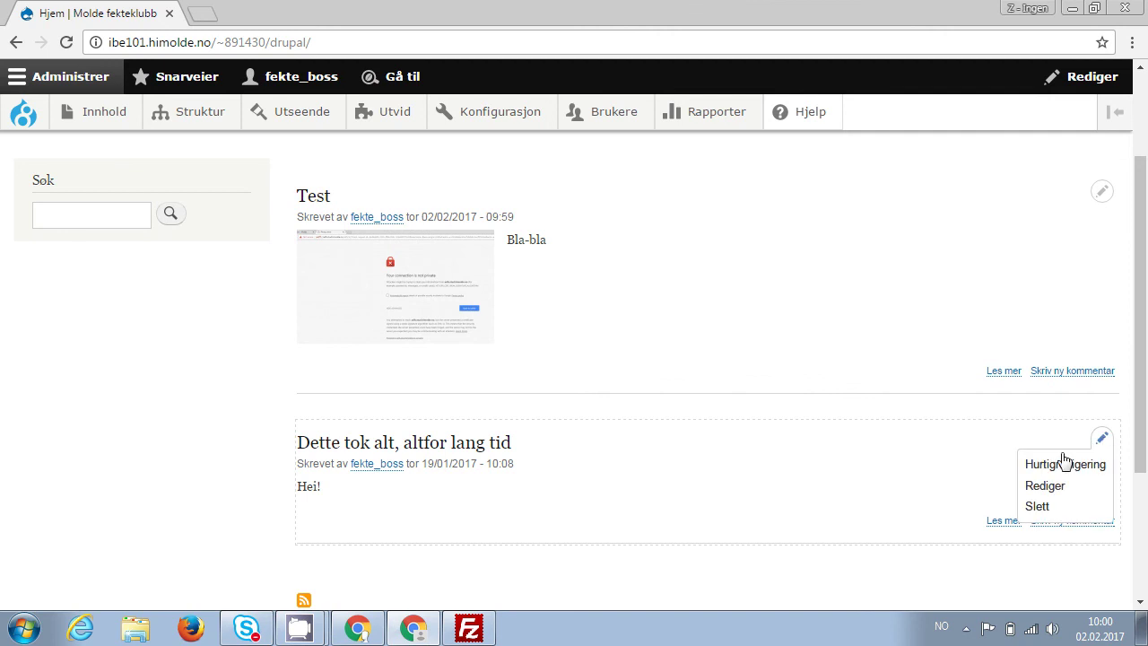
{"action": "left_click", "coordinate": [1048, 485]}
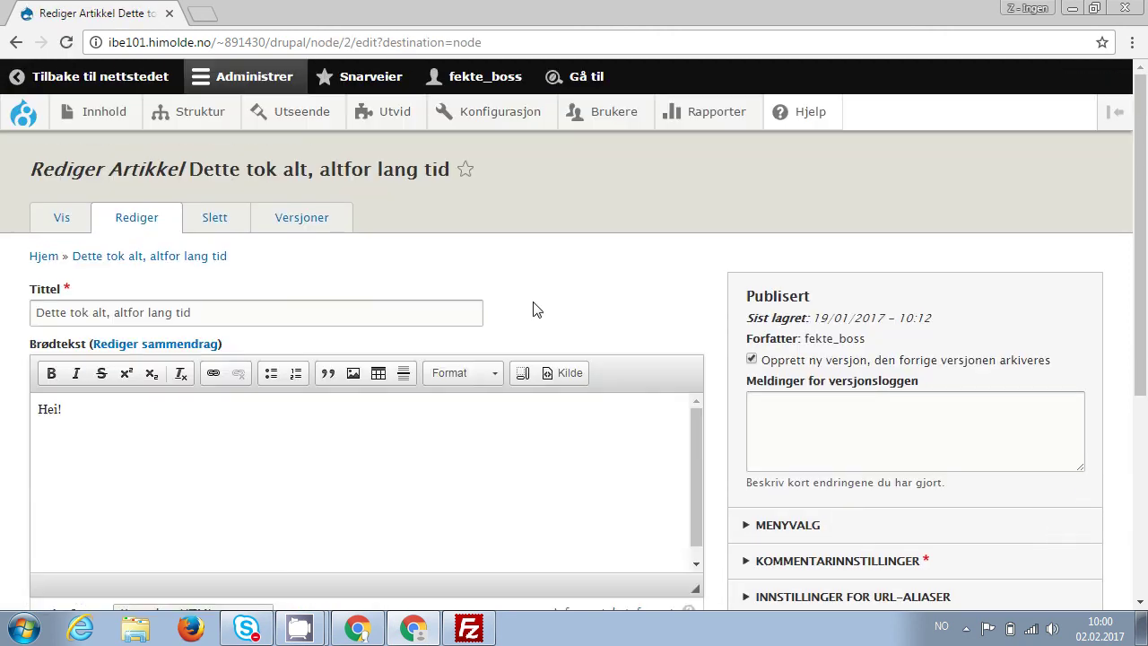
Add the Stikkord tag 'intro' and save the article as published.
{"action": "left_click_drag", "start_coordinate": [1145, 255], "coordinate": [1146, 362]}
{"action": "scroll", "coordinate": [1146, 363], "scroll_direction": "down", "scroll_amount": 1}
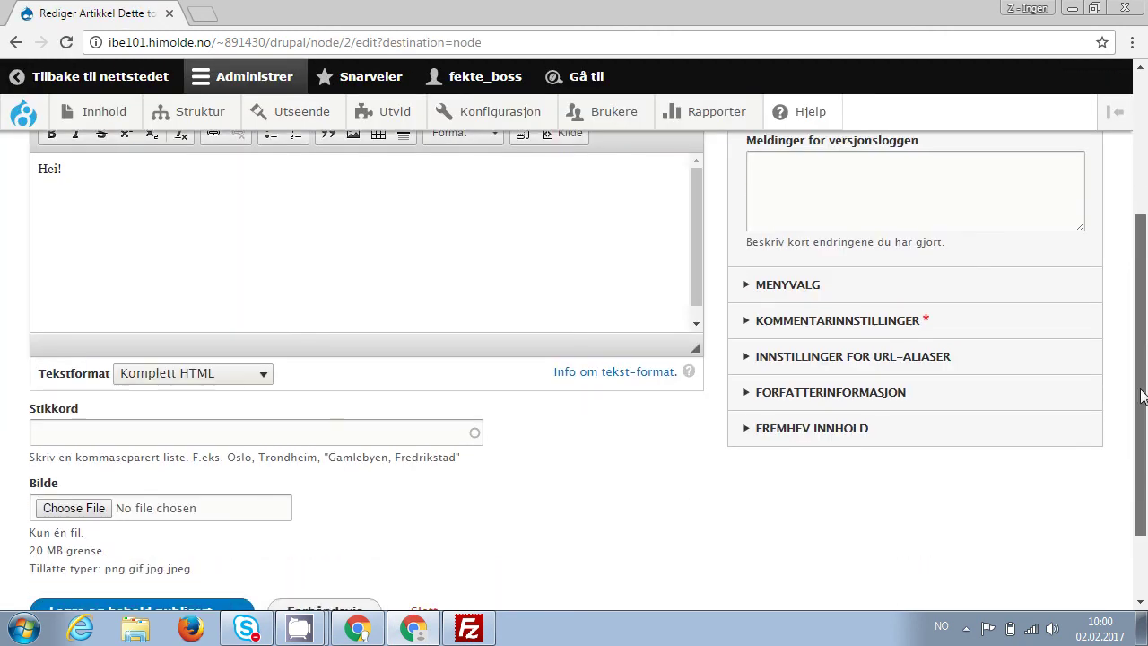
{"action": "left_click", "coordinate": [425, 418]}
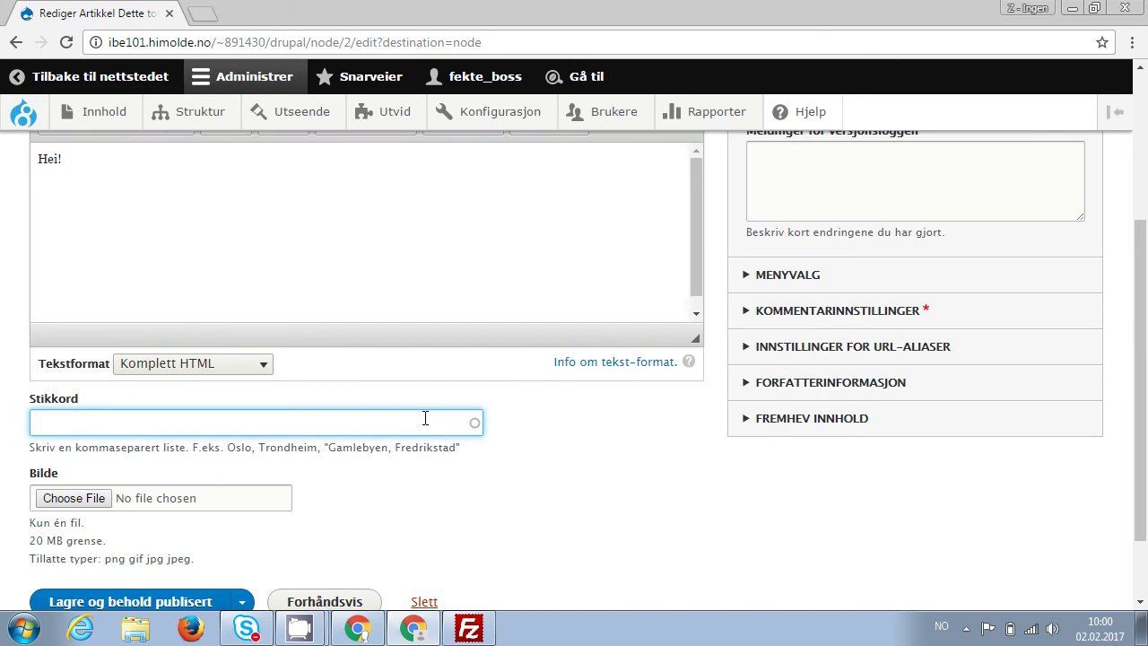
{"action": "type", "text": "intro"}
{"action": "left_click", "coordinate": [159, 602]}
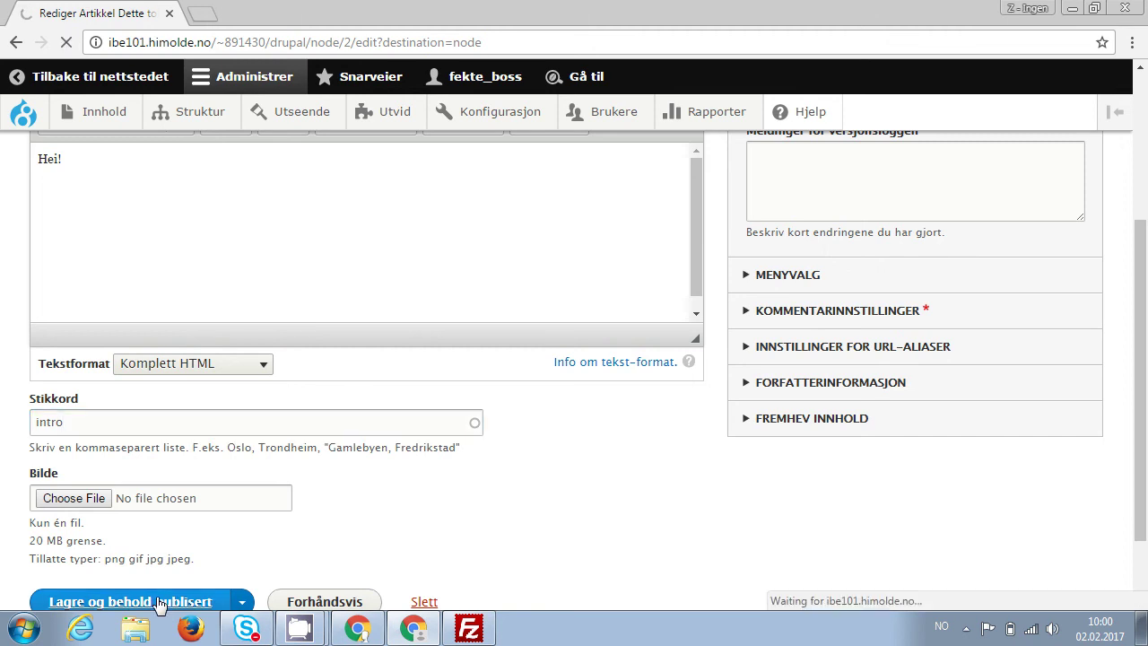
Open the article's own page and scroll to its comment form.
{"action": "scroll", "coordinate": [628, 433], "scroll_direction": "down", "scroll_amount": 2}
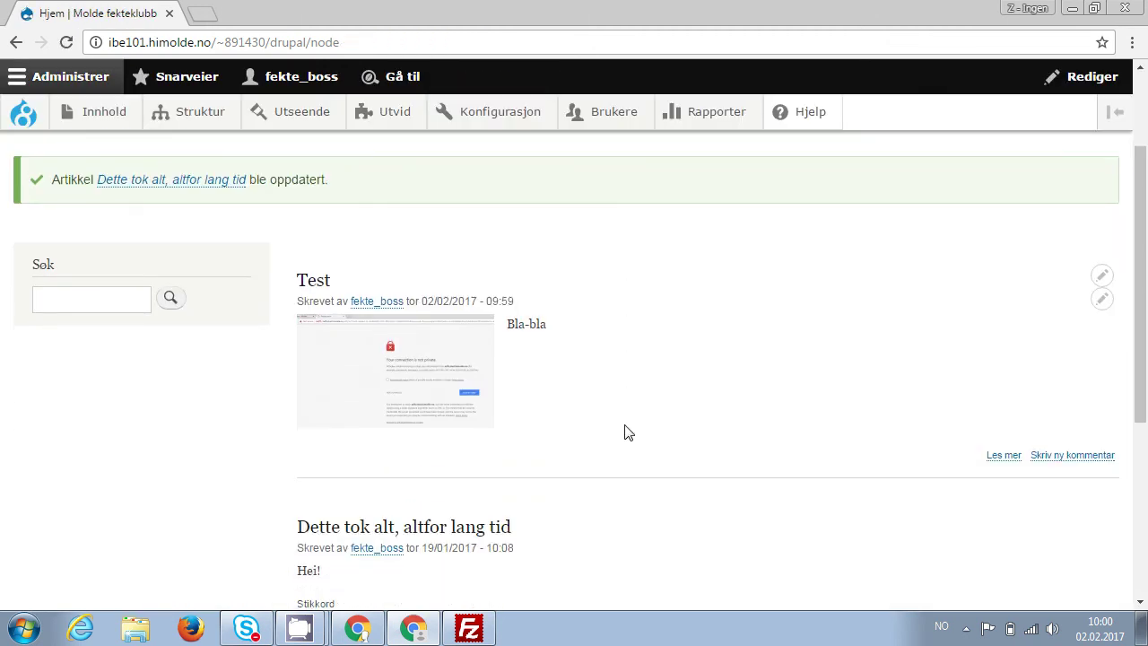
{"action": "scroll", "coordinate": [627, 432], "scroll_direction": "down", "scroll_amount": 1}
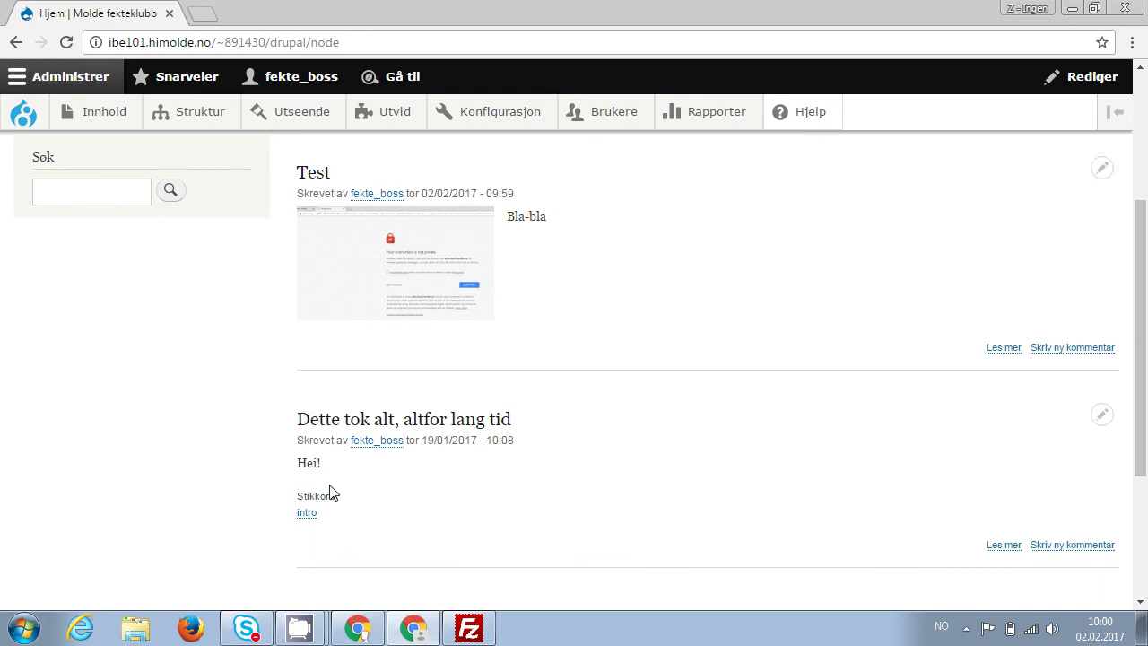
{"action": "left_click", "coordinate": [426, 426]}
{"action": "scroll", "coordinate": [425, 428], "scroll_direction": "down", "scroll_amount": 2}
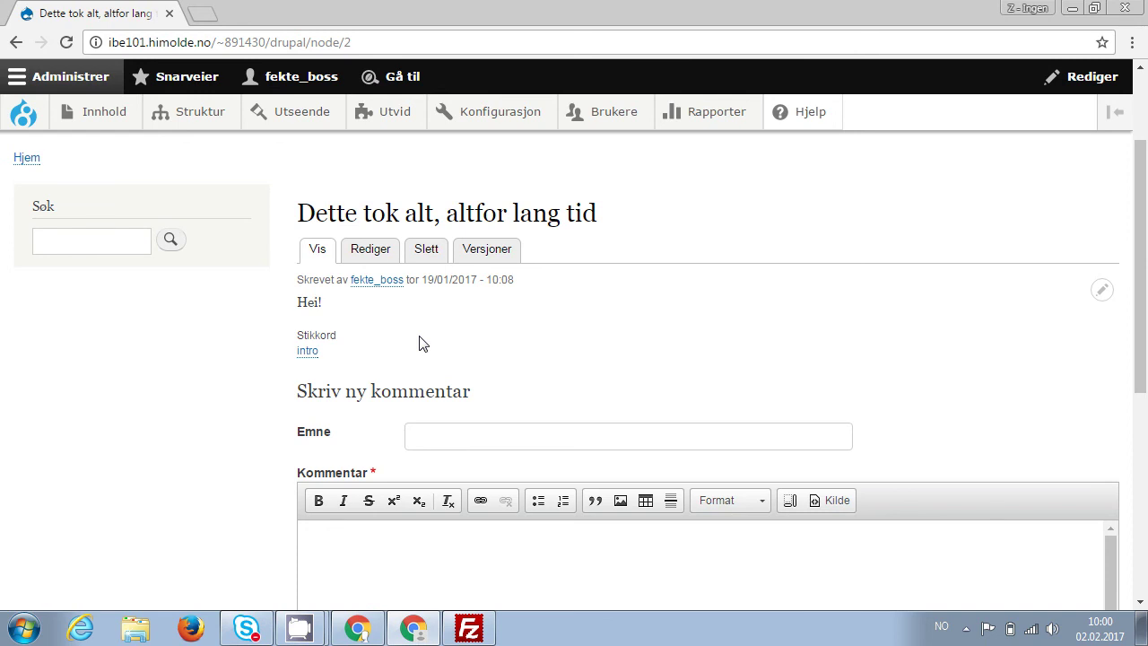
Open the Artikkel content type via Struktur > Innholdstyper and view its fields.
{"action": "mouse_move", "coordinate": [199, 117]}
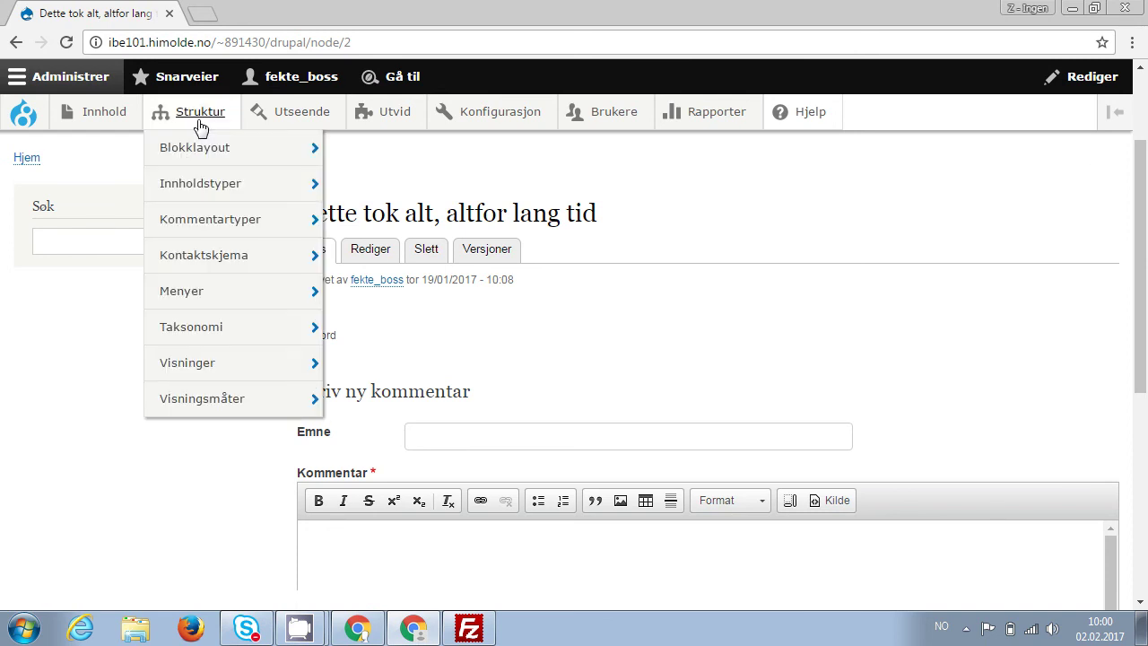
{"action": "mouse_move", "coordinate": [205, 183]}
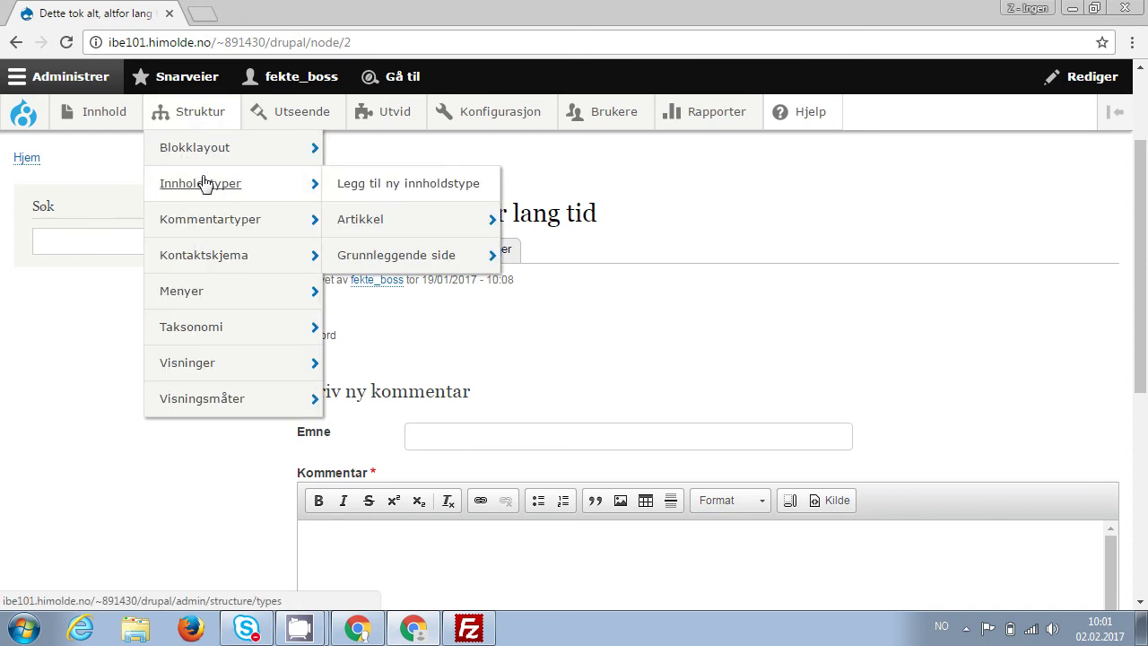
{"action": "mouse_move", "coordinate": [366, 230]}
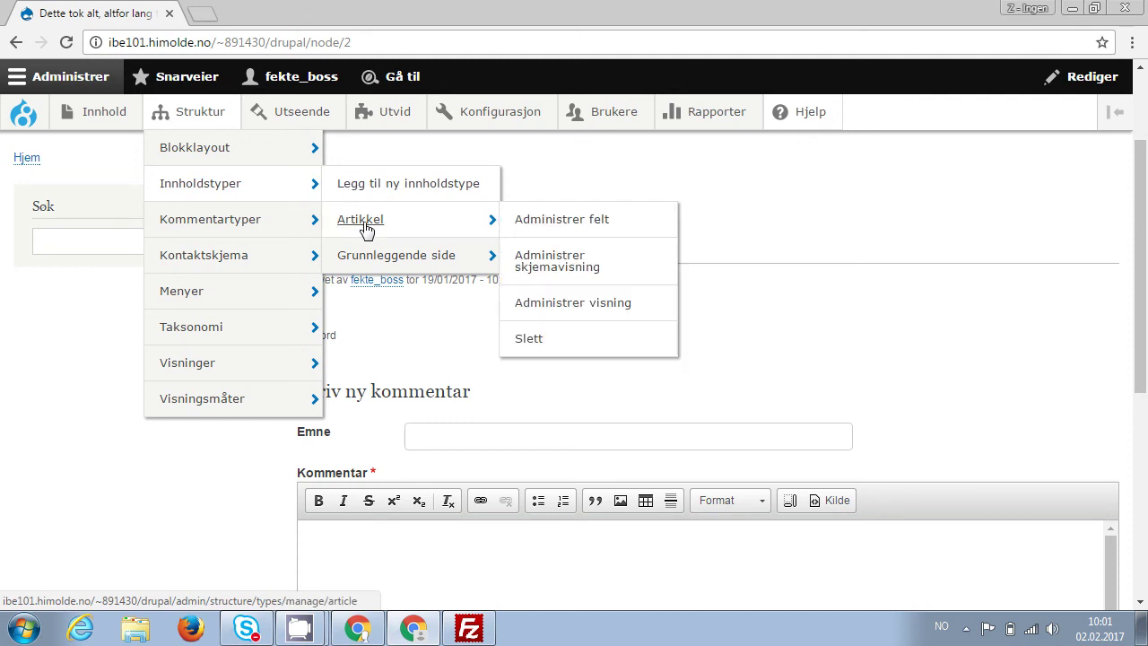
{"action": "left_click", "coordinate": [366, 229]}
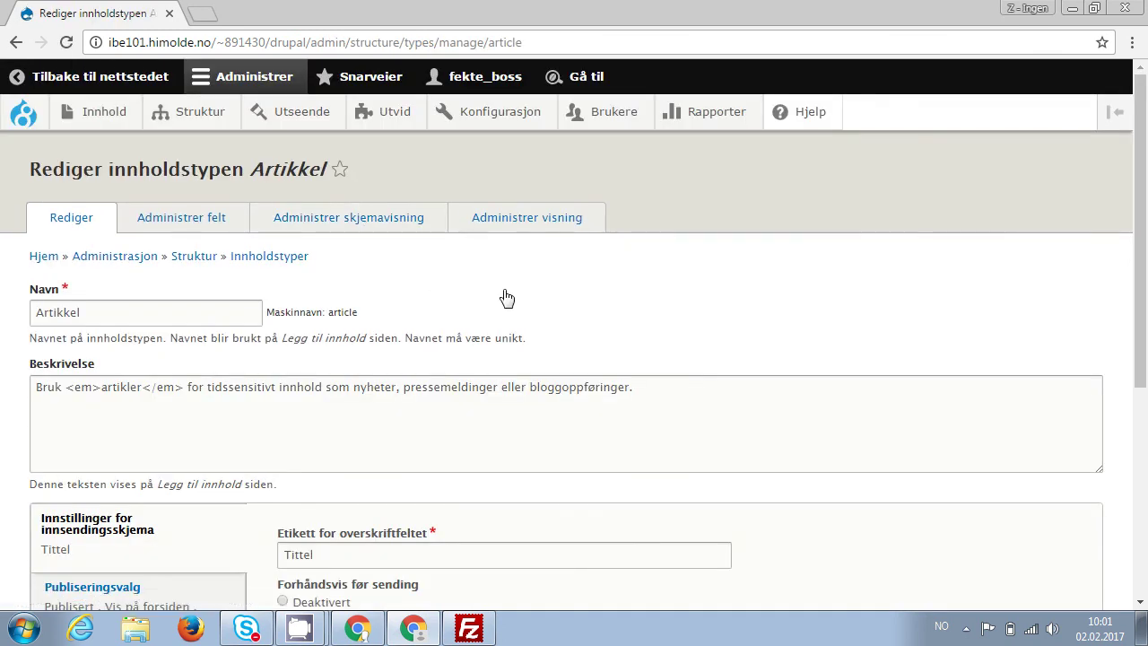
{"action": "scroll", "coordinate": [506, 297], "scroll_direction": "down", "scroll_amount": 1}
{"action": "scroll", "coordinate": [507, 296], "scroll_direction": "up", "scroll_amount": 1}
{"action": "left_click", "coordinate": [192, 217]}
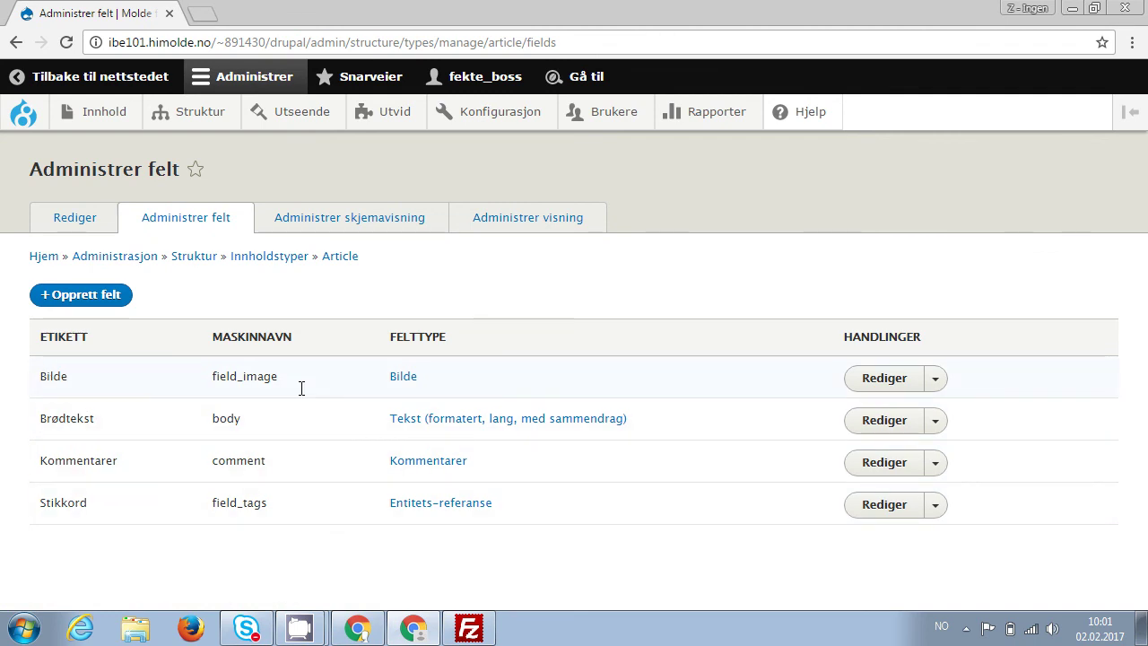
Check the Artikkel form display, then open its Administrer visning settings.
{"action": "left_click", "coordinate": [380, 229]}
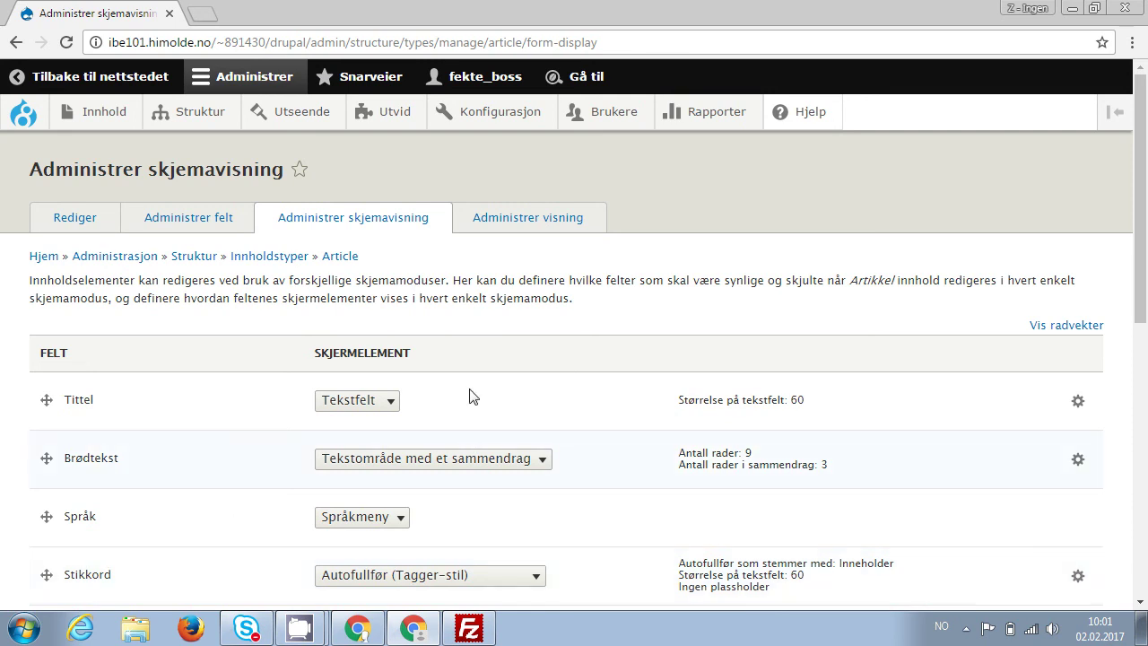
{"action": "left_click", "coordinate": [525, 229]}
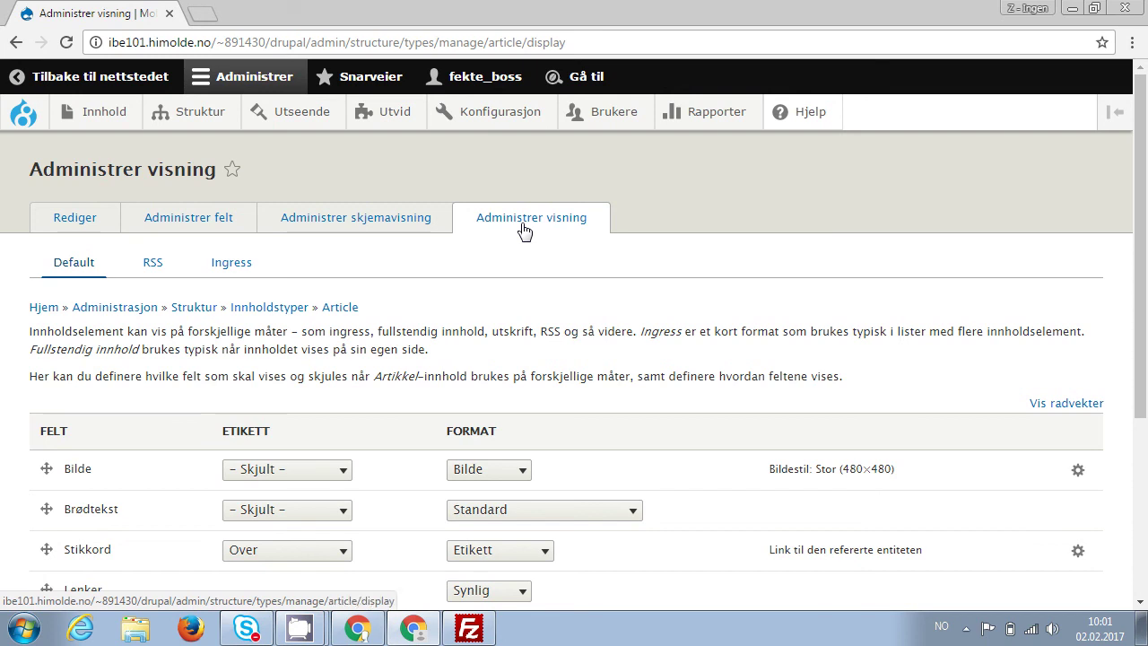
Move Stikkord to the top of the Artikkel display, set its label to Integrert, and save.
{"action": "scroll", "coordinate": [524, 232], "scroll_direction": "down", "scroll_amount": 1}
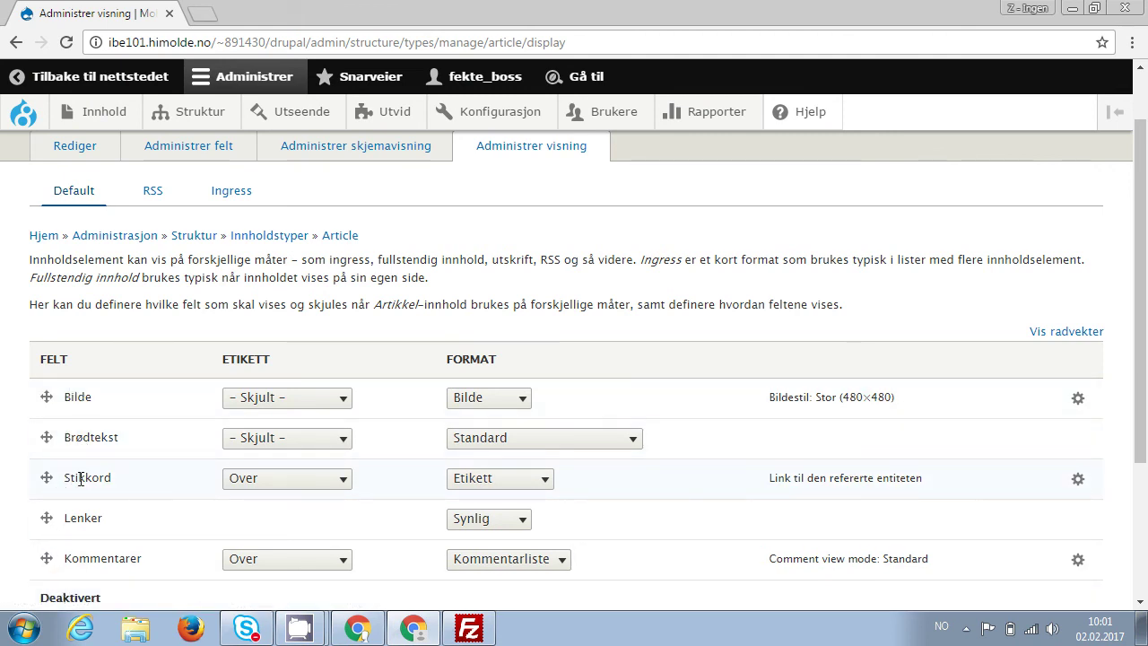
{"action": "left_click_drag", "start_coordinate": [45, 473], "coordinate": [48, 408]}
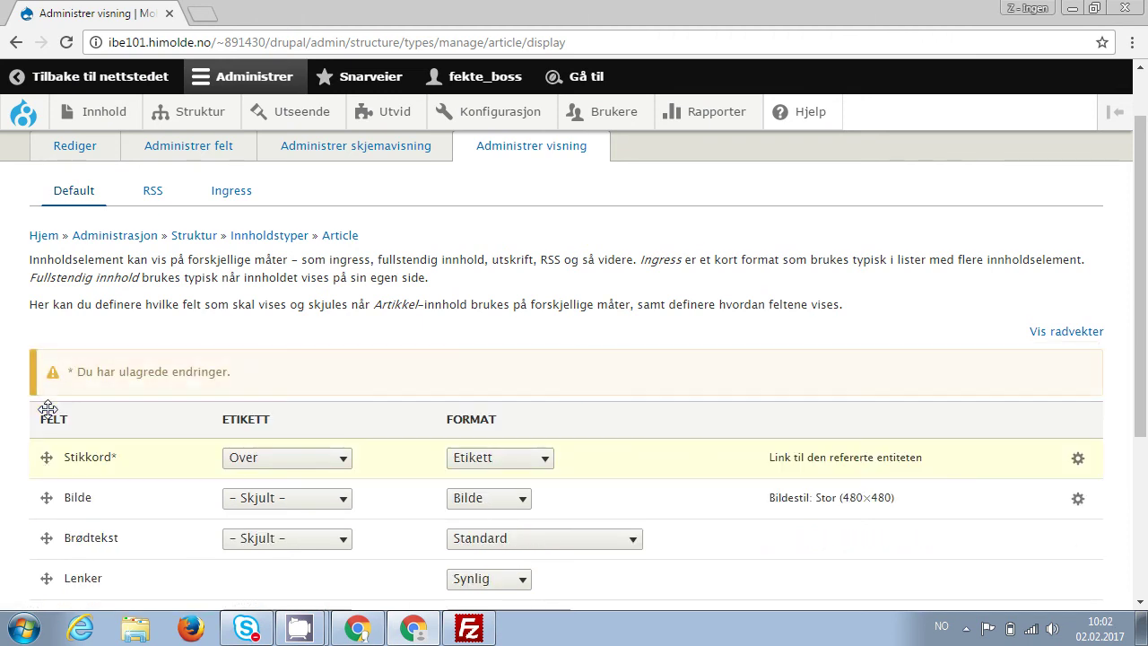
{"action": "left_click", "coordinate": [342, 461]}
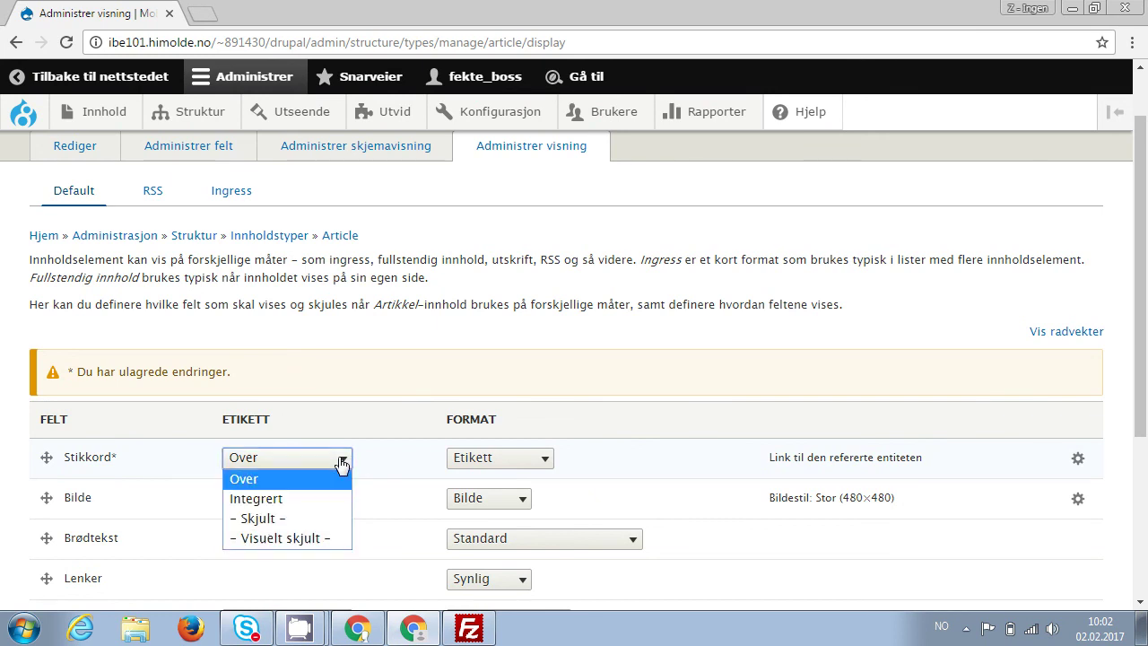
{"action": "left_click", "coordinate": [302, 498]}
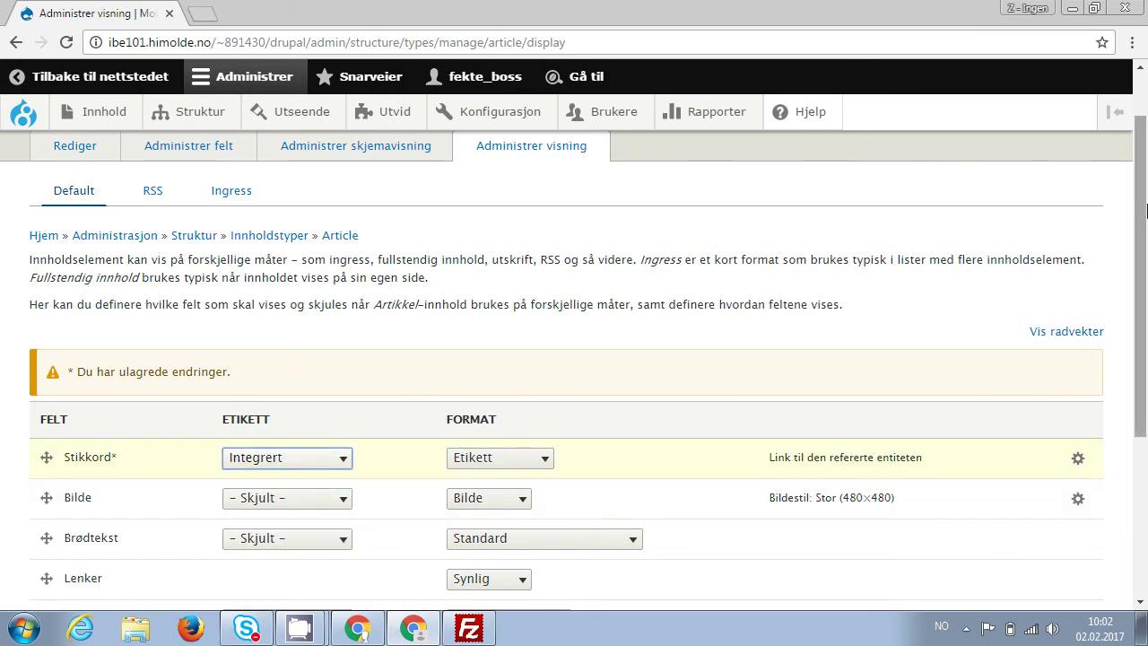
{"action": "left_click_drag", "start_coordinate": [1142, 206], "coordinate": [1130, 408]}
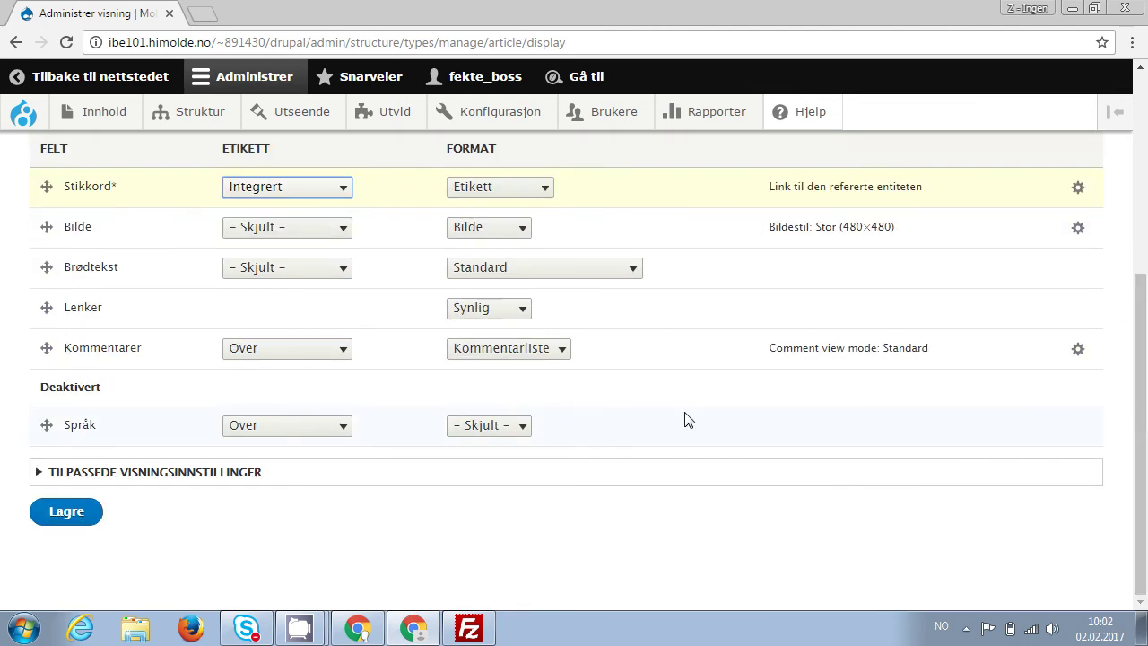
{"action": "left_click", "coordinate": [80, 512]}
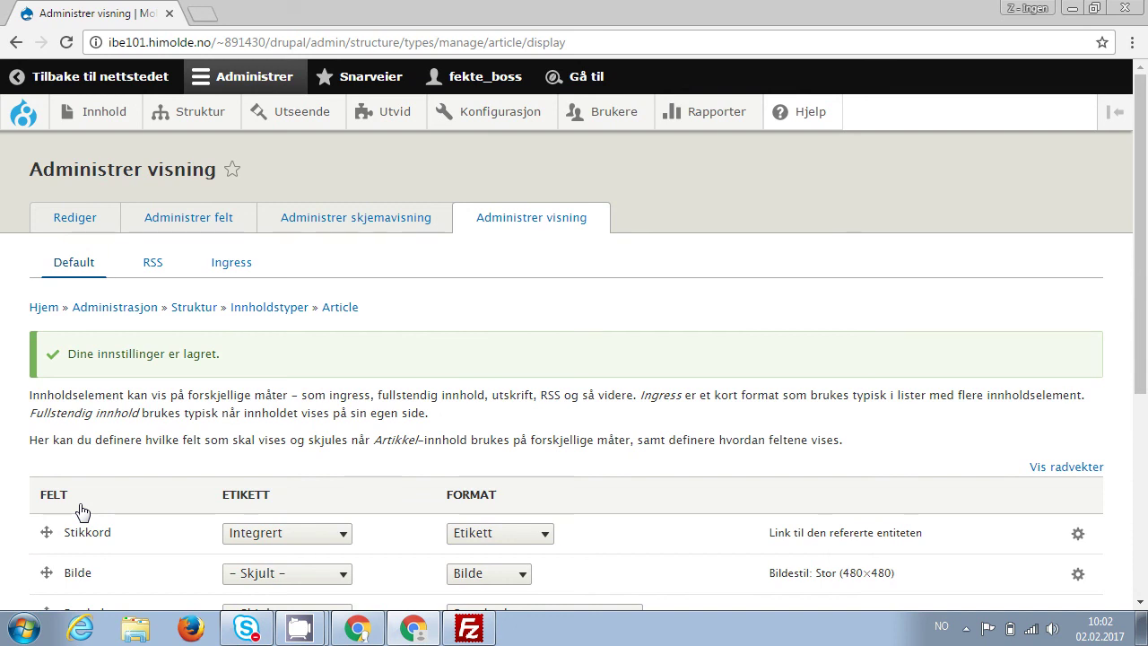
Check the 'intro' Stikkord label on the tagged article, then return to the front page.
{"action": "left_click", "coordinate": [25, 117]}
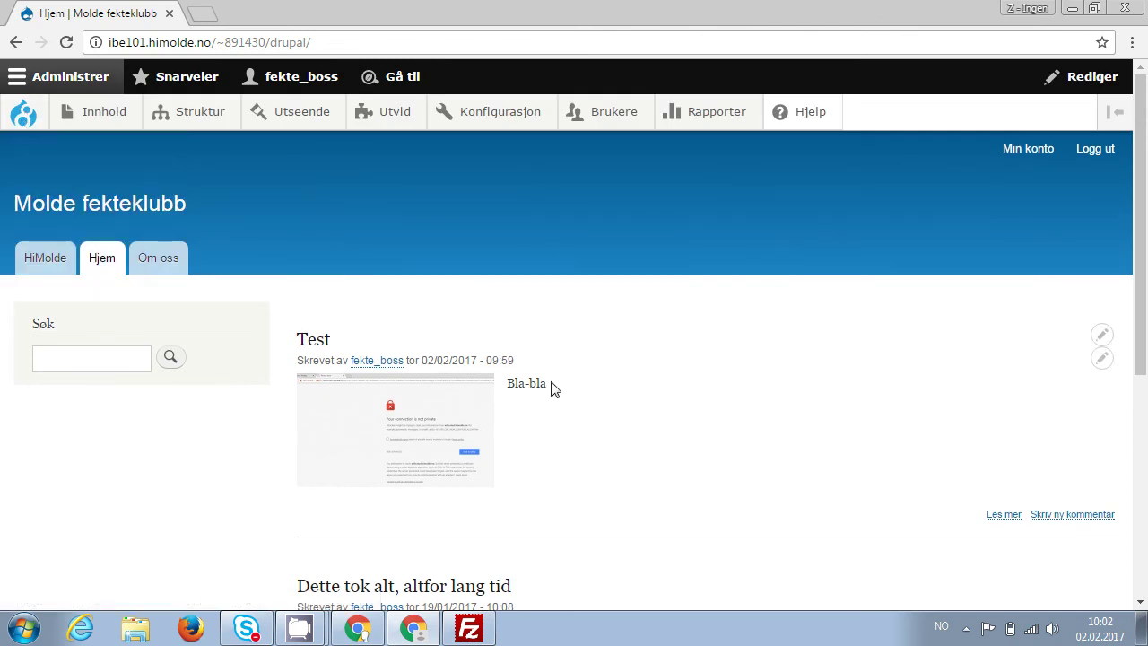
{"action": "scroll", "coordinate": [835, 445], "scroll_direction": "down", "scroll_amount": 3}
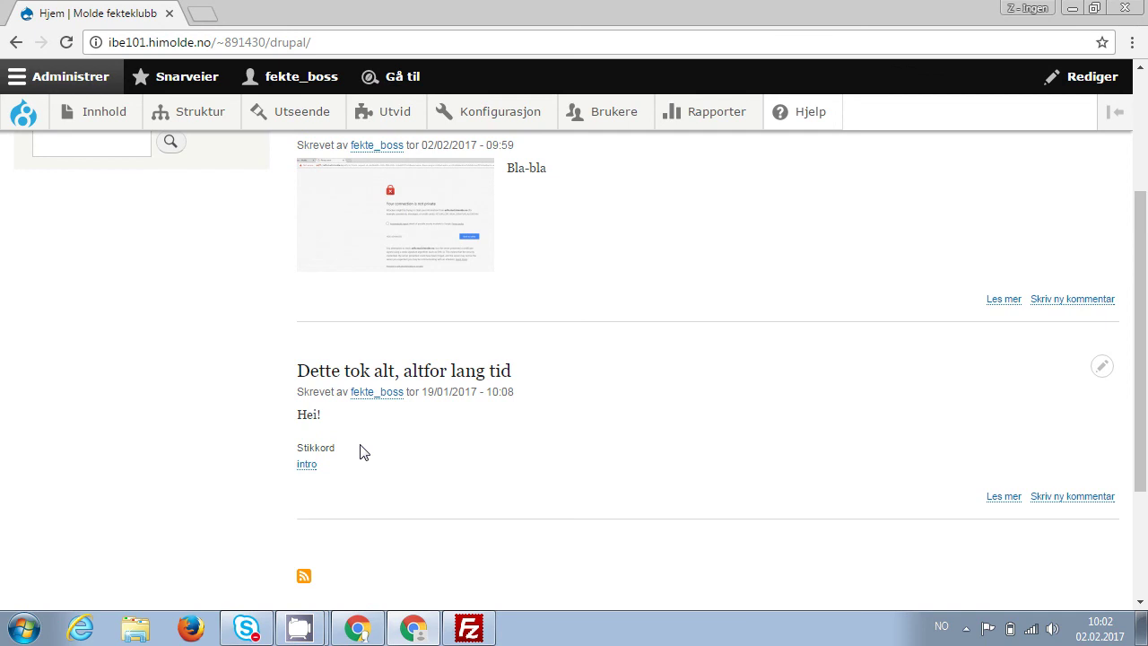
{"action": "left_click", "coordinate": [398, 384]}
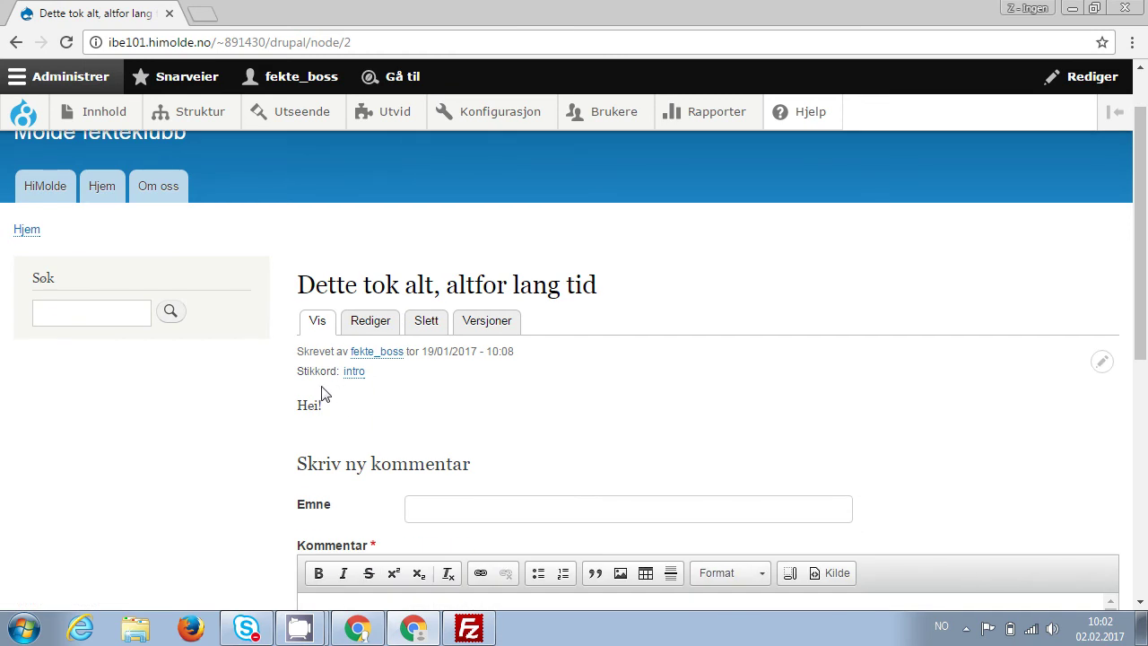
{"action": "left_click_drag", "start_coordinate": [297, 372], "coordinate": [337, 371]}
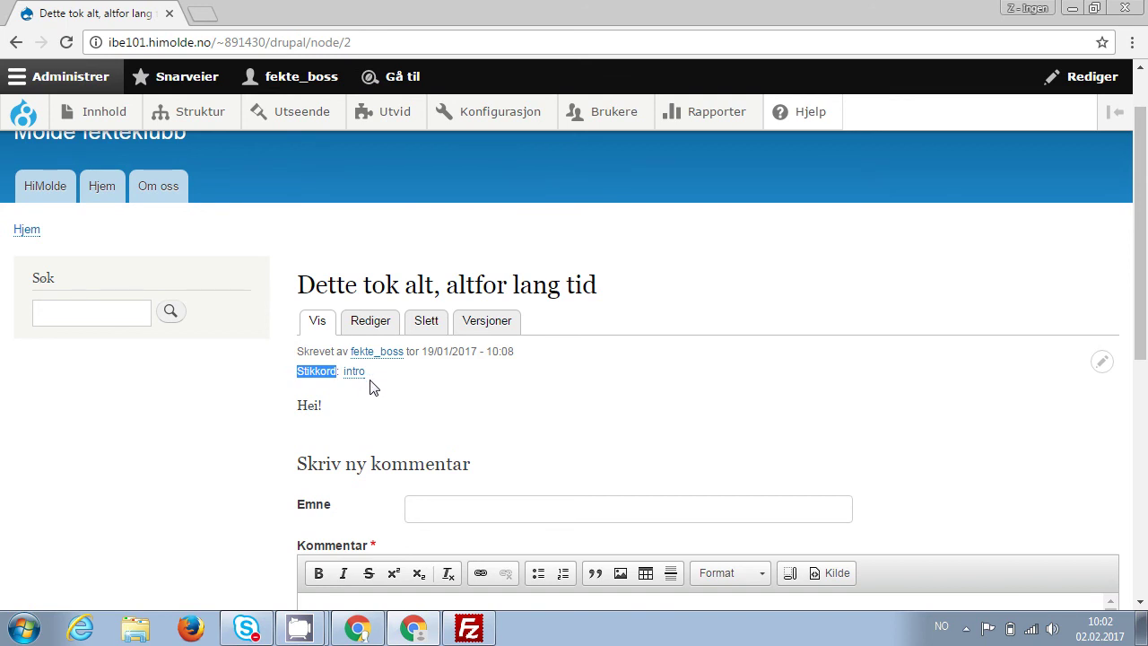
{"action": "key", "text": "alt+Left"}
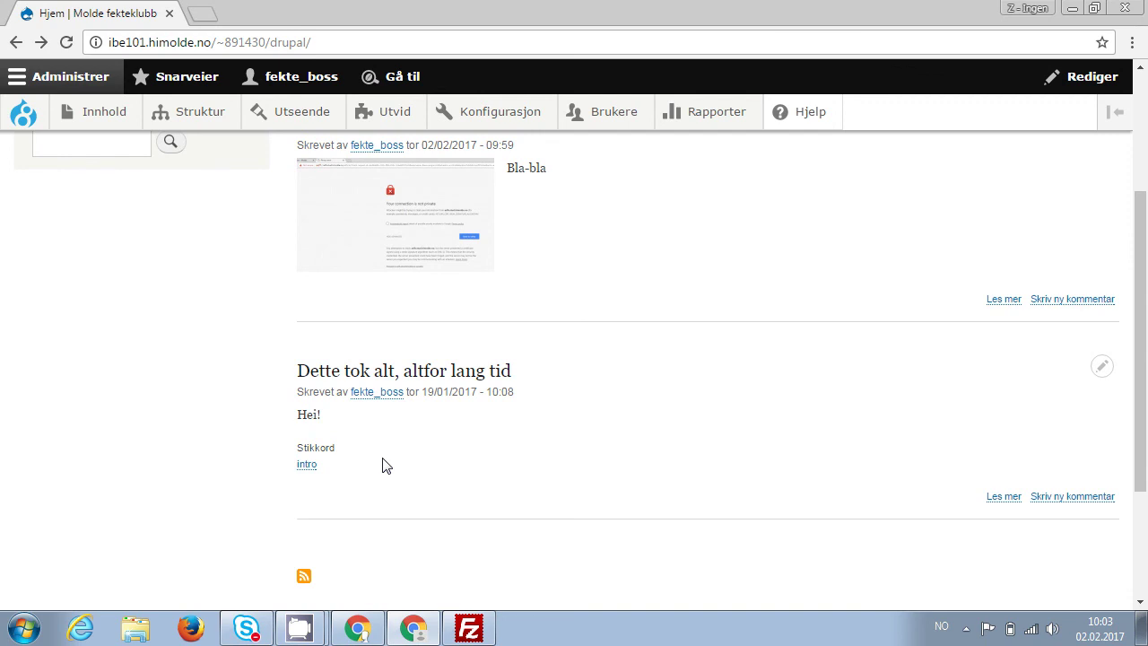
In the Article Ingress display, move Stikkord to the top with an Integrert label, save, and return home.
{"action": "mouse_move", "coordinate": [202, 112]}
{"action": "mouse_move", "coordinate": [224, 195]}
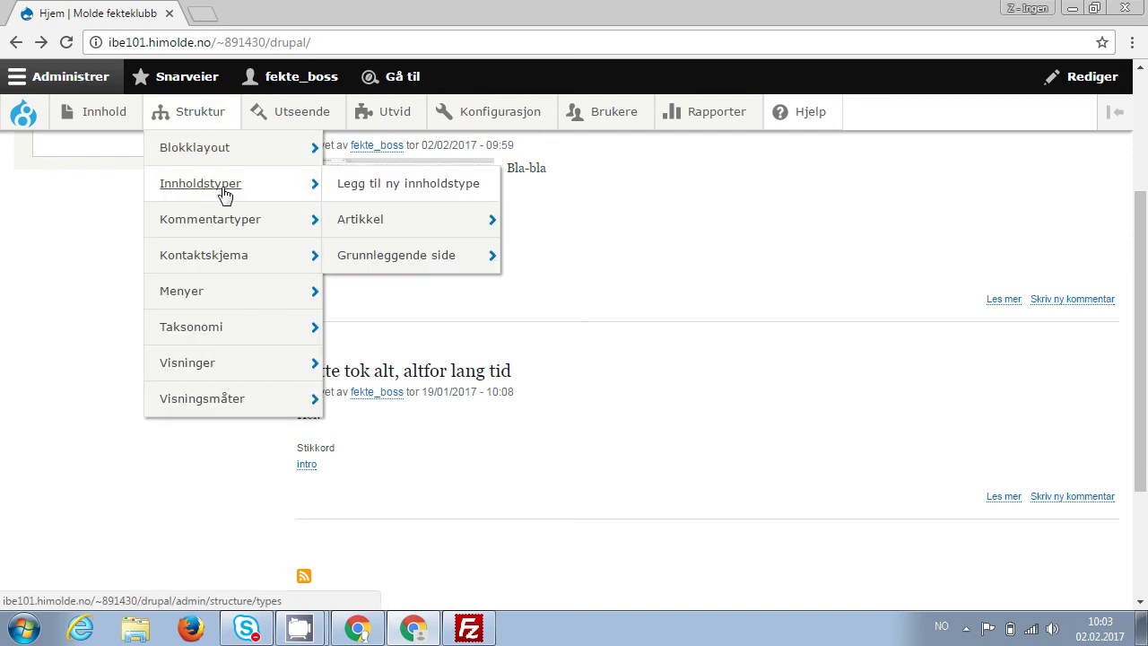
{"action": "mouse_move", "coordinate": [487, 224]}
{"action": "left_click", "coordinate": [592, 300]}
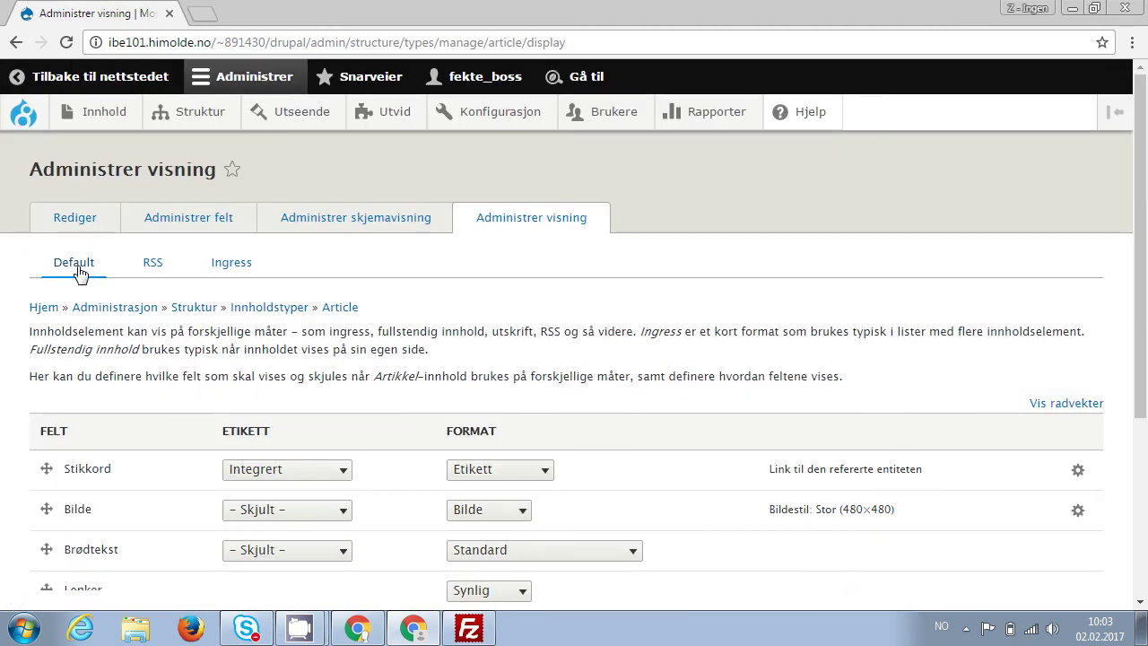
{"action": "left_click", "coordinate": [235, 269]}
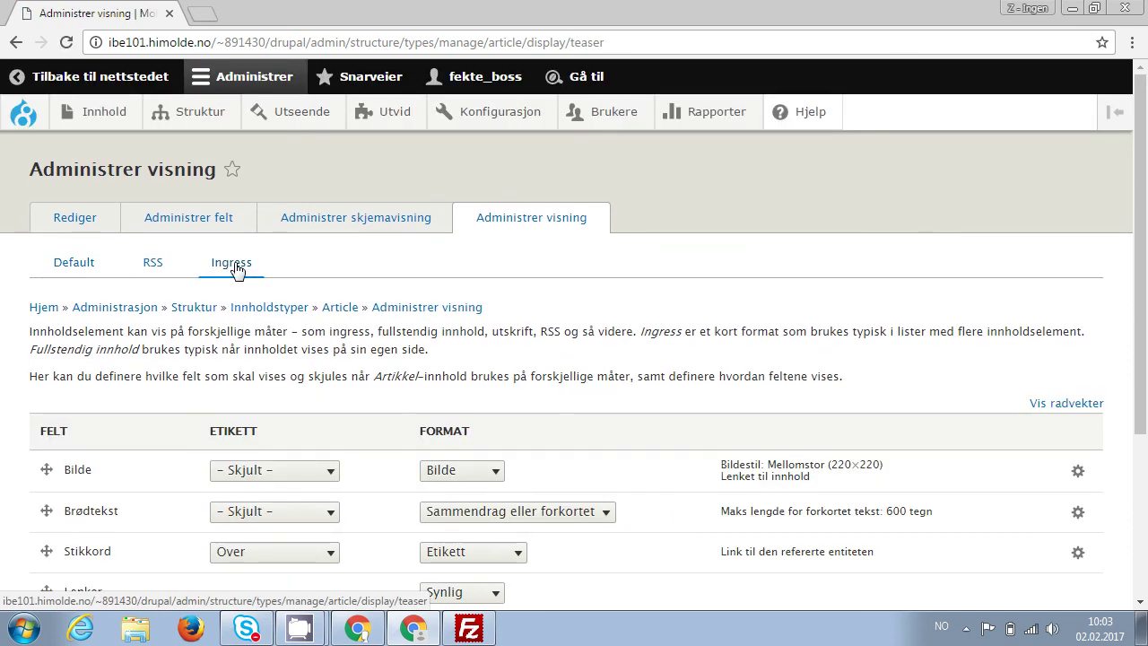
{"action": "left_click_drag", "start_coordinate": [42, 548], "coordinate": [47, 471]}
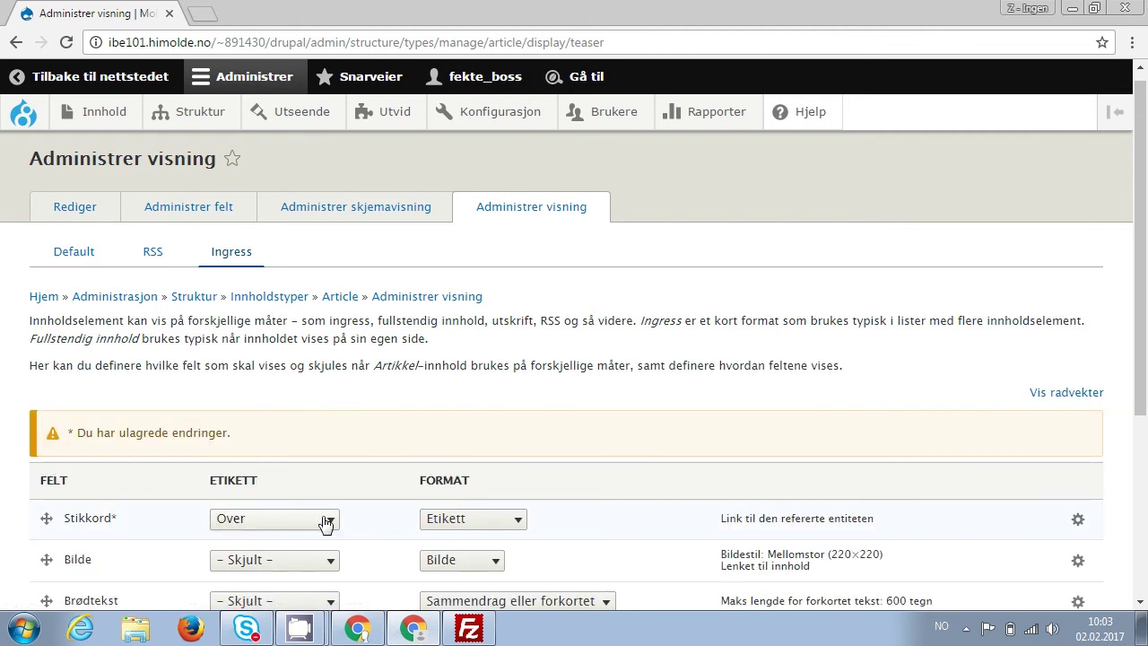
{"action": "left_click", "coordinate": [328, 521]}
{"action": "left_click", "coordinate": [281, 463]}
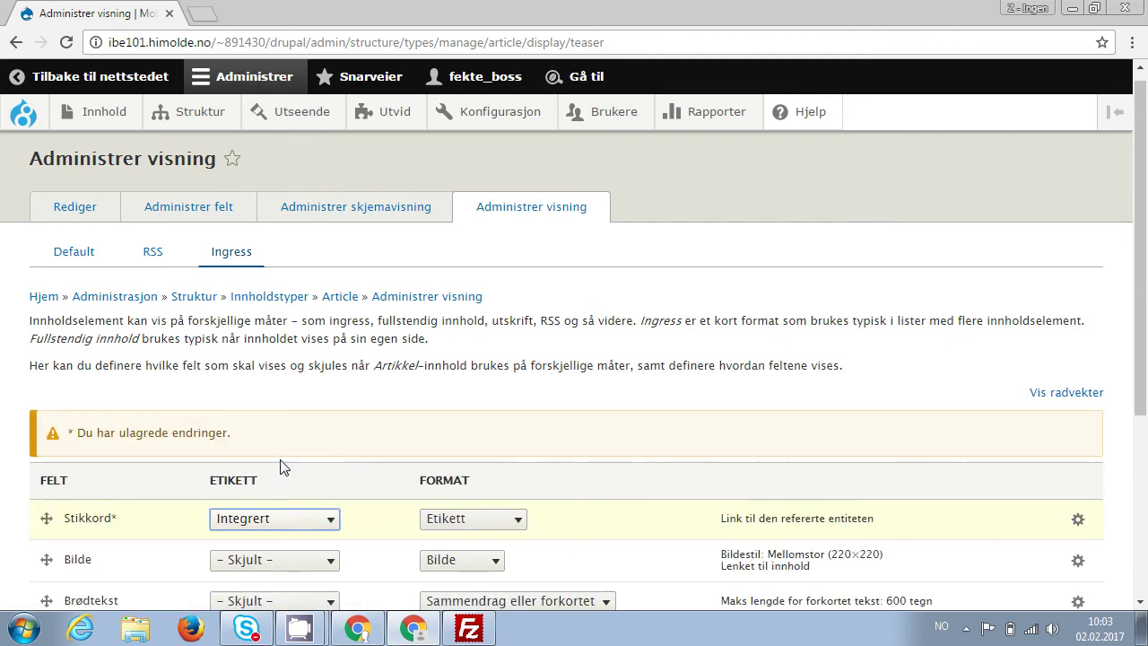
{"action": "left_click_drag", "start_coordinate": [1139, 315], "coordinate": [1137, 514]}
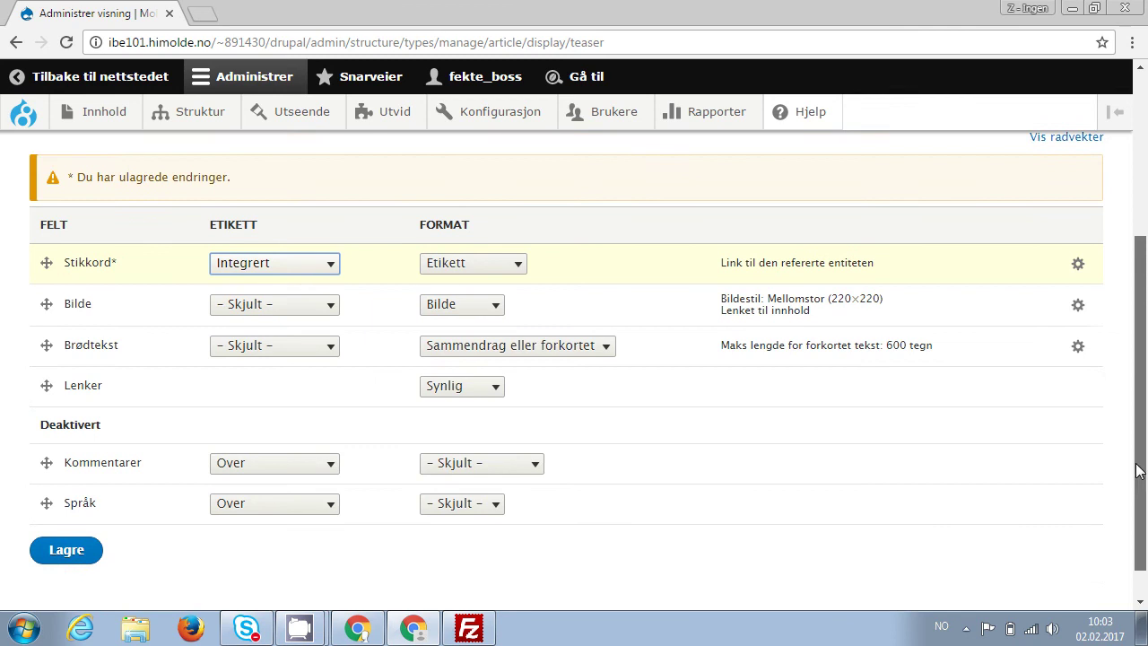
{"action": "left_click", "coordinate": [79, 511]}
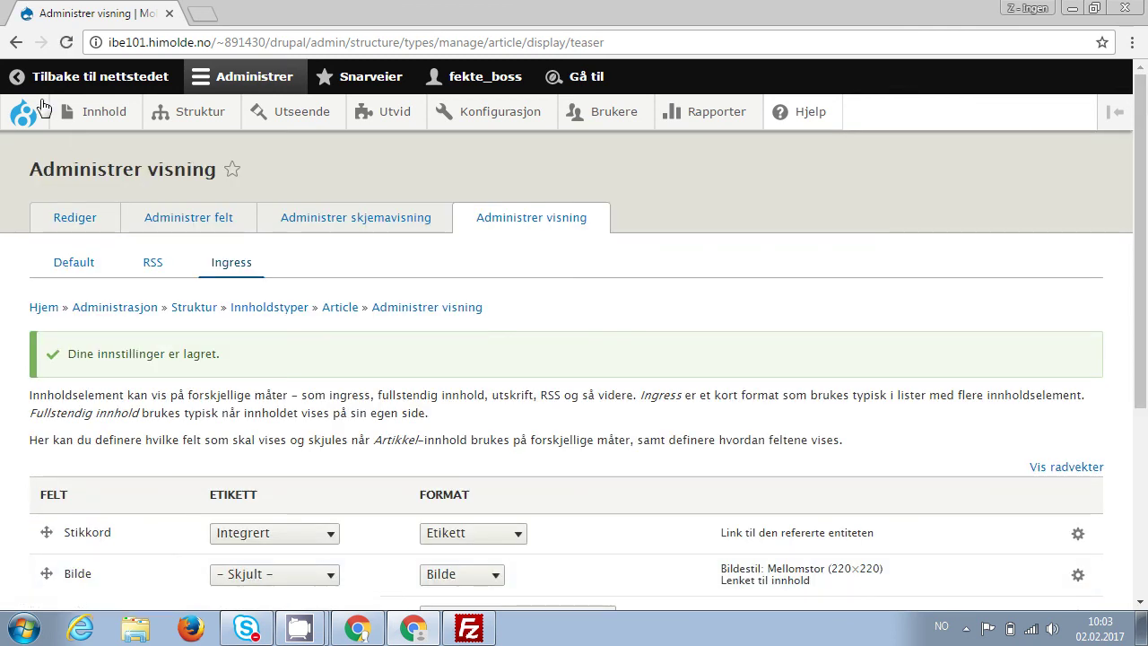
{"action": "left_click", "coordinate": [27, 112]}
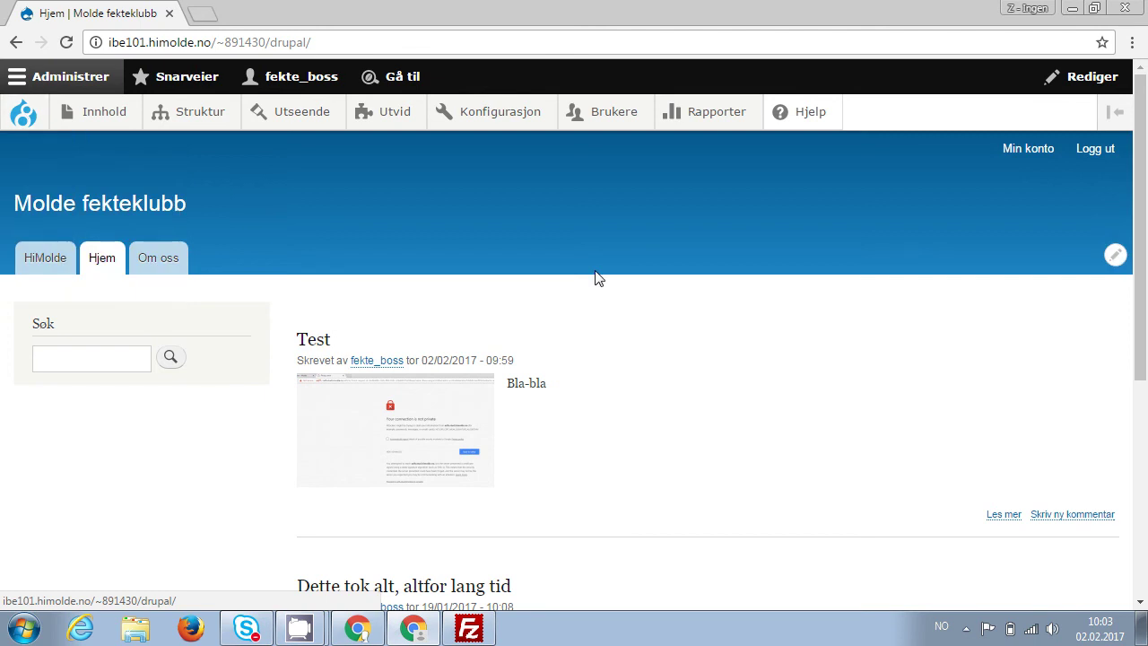
{"action": "scroll", "coordinate": [596, 278], "scroll_direction": "down", "scroll_amount": 1}
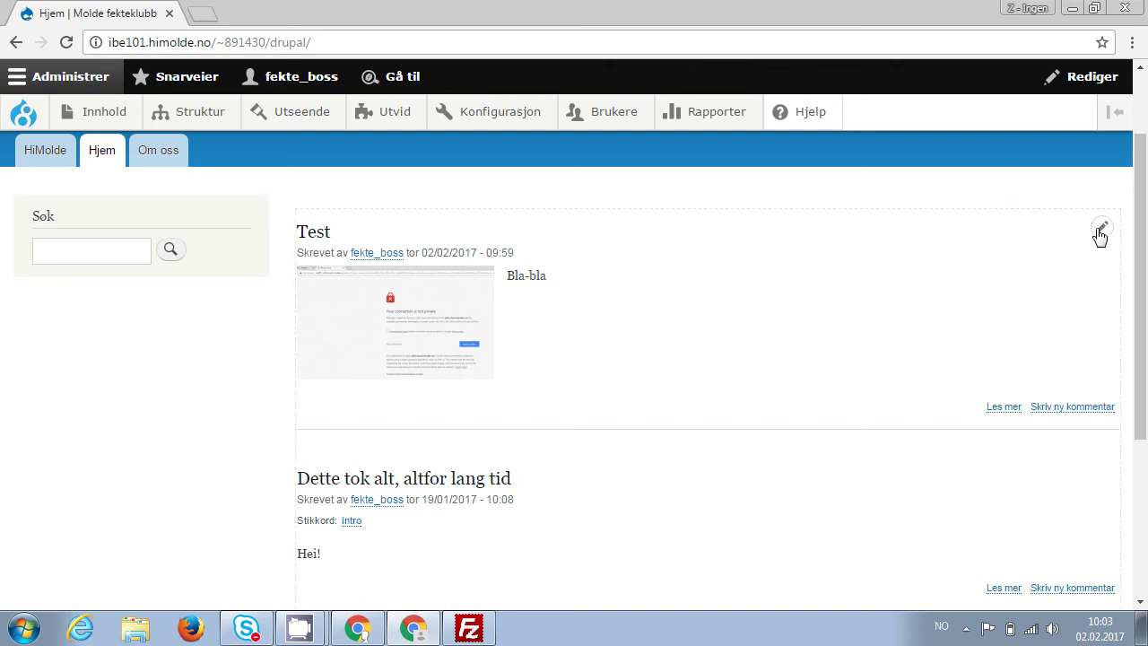
{"action": "left_click", "coordinate": [1089, 258]}
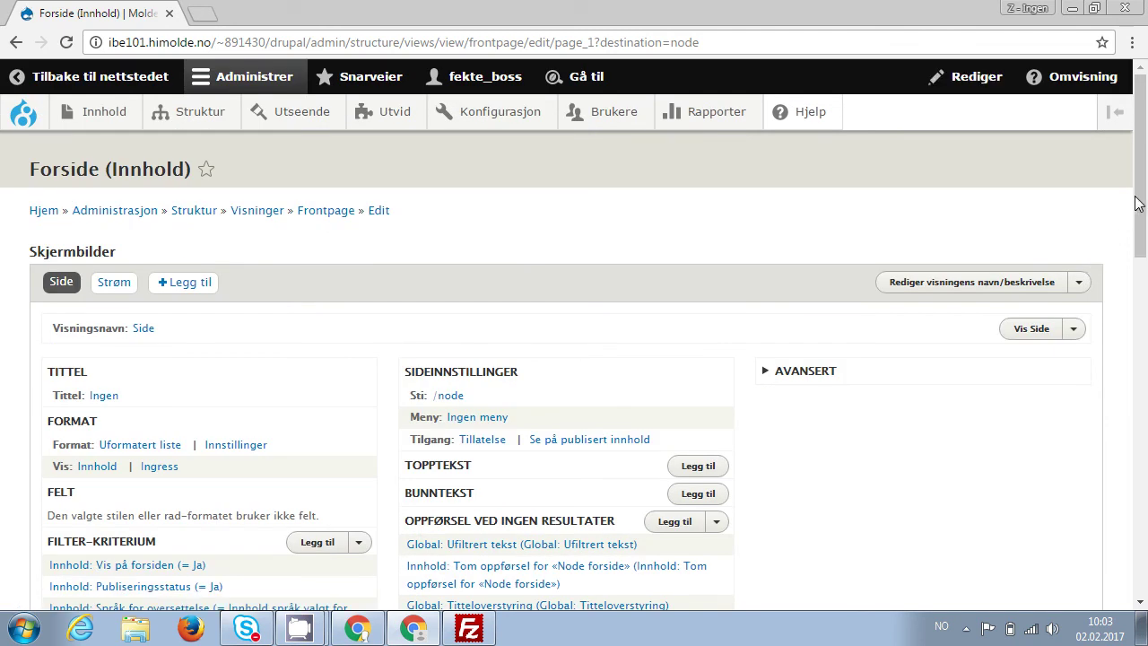
{"action": "left_click_drag", "start_coordinate": [1139, 200], "coordinate": [1132, 233]}
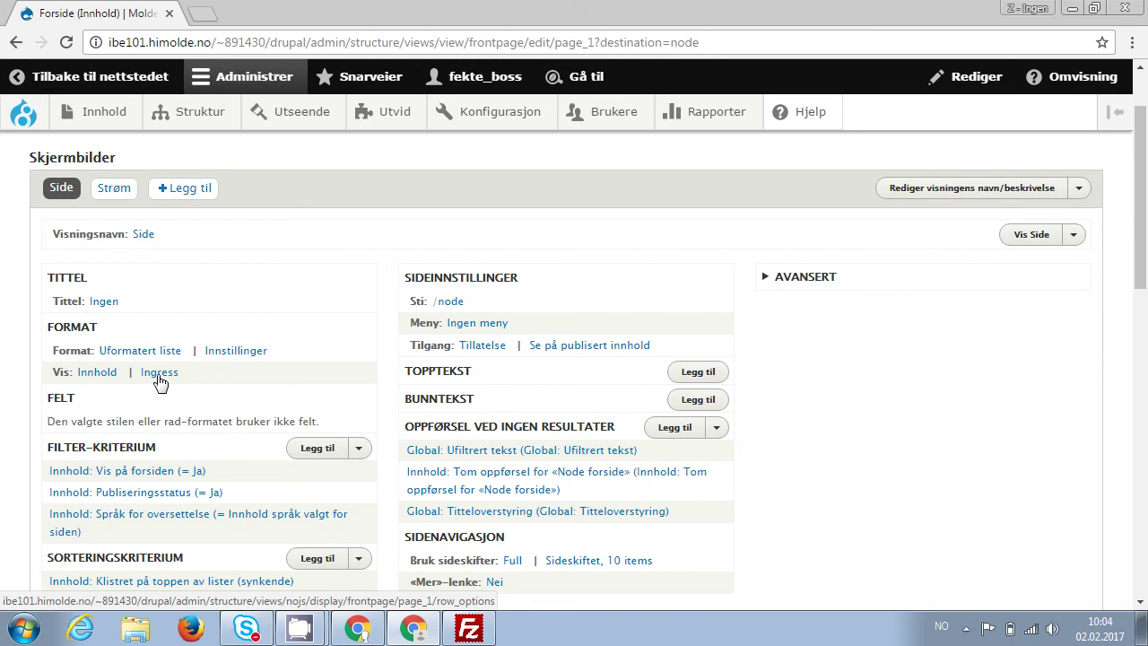
{"action": "scroll", "coordinate": [135, 408], "scroll_direction": "down", "scroll_amount": 1}
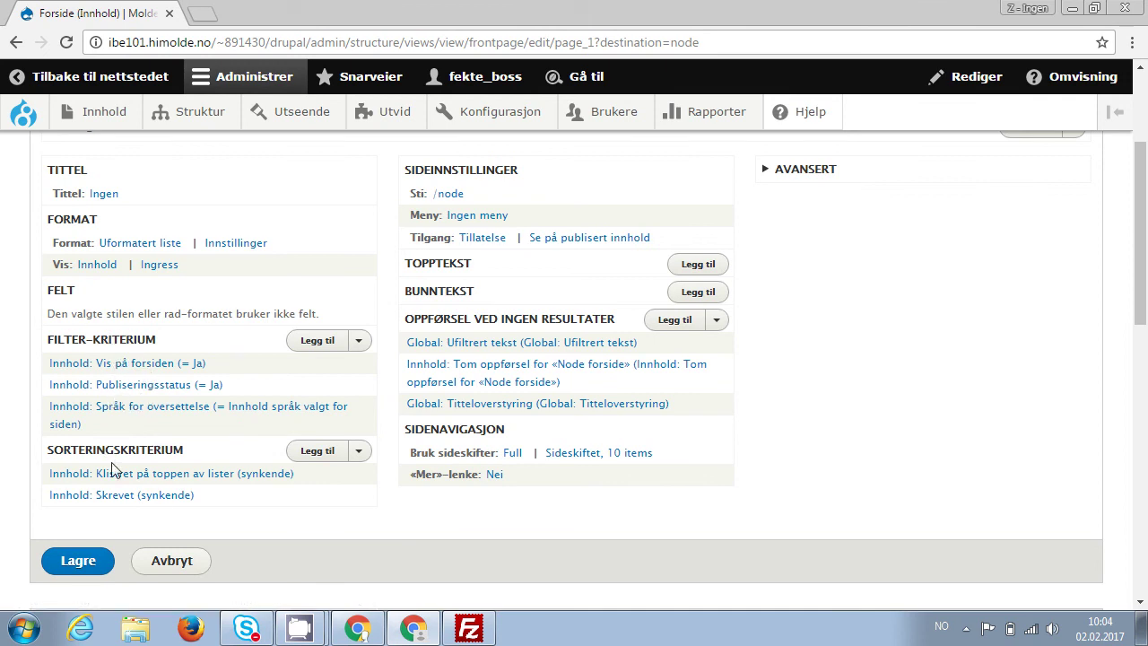
{"action": "scroll", "coordinate": [112, 468], "scroll_direction": "up", "scroll_amount": 1}
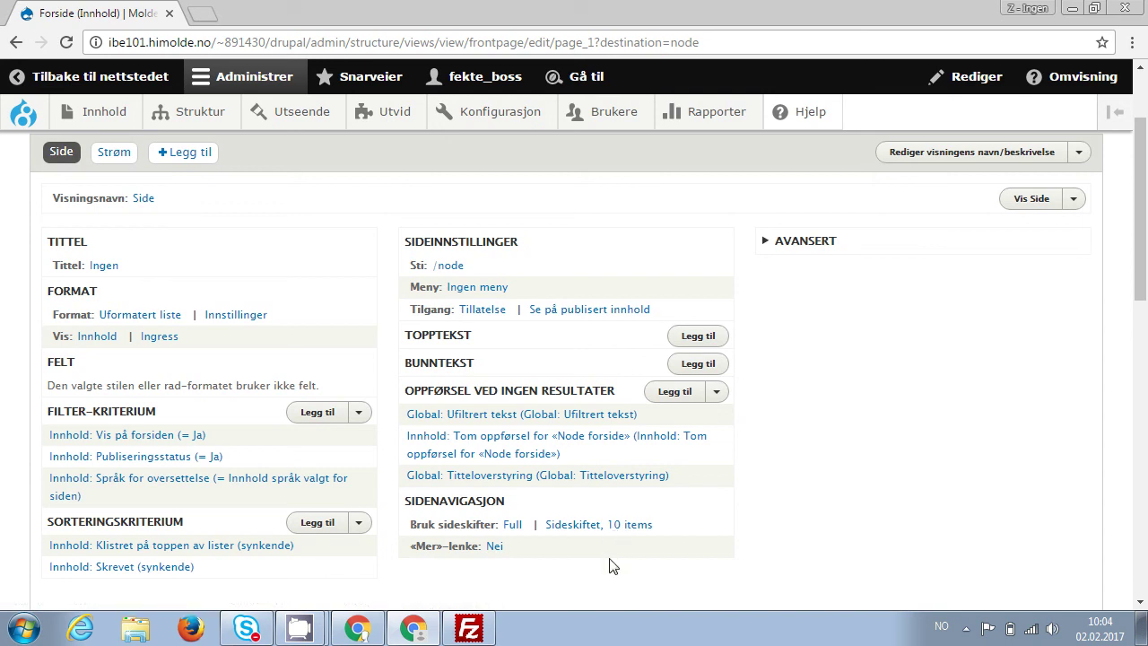
{"action": "key", "text": "alt+Left"}
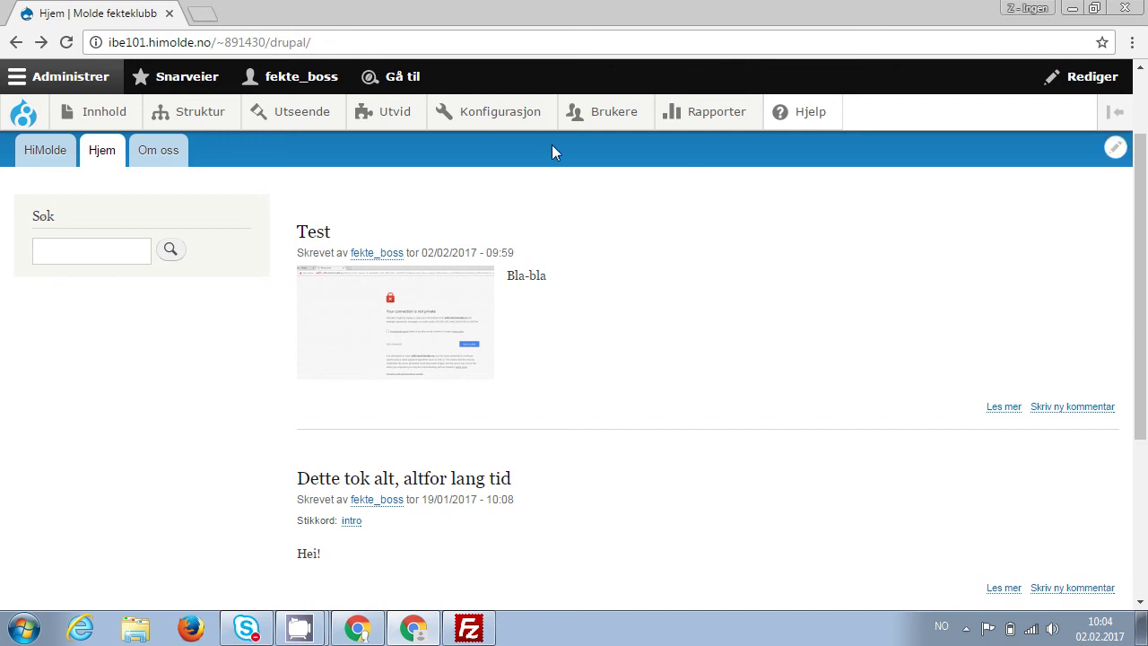
Go to Grunnleggende side's field management, start a new field, and open the field-type list.
{"action": "mouse_move", "coordinate": [198, 118]}
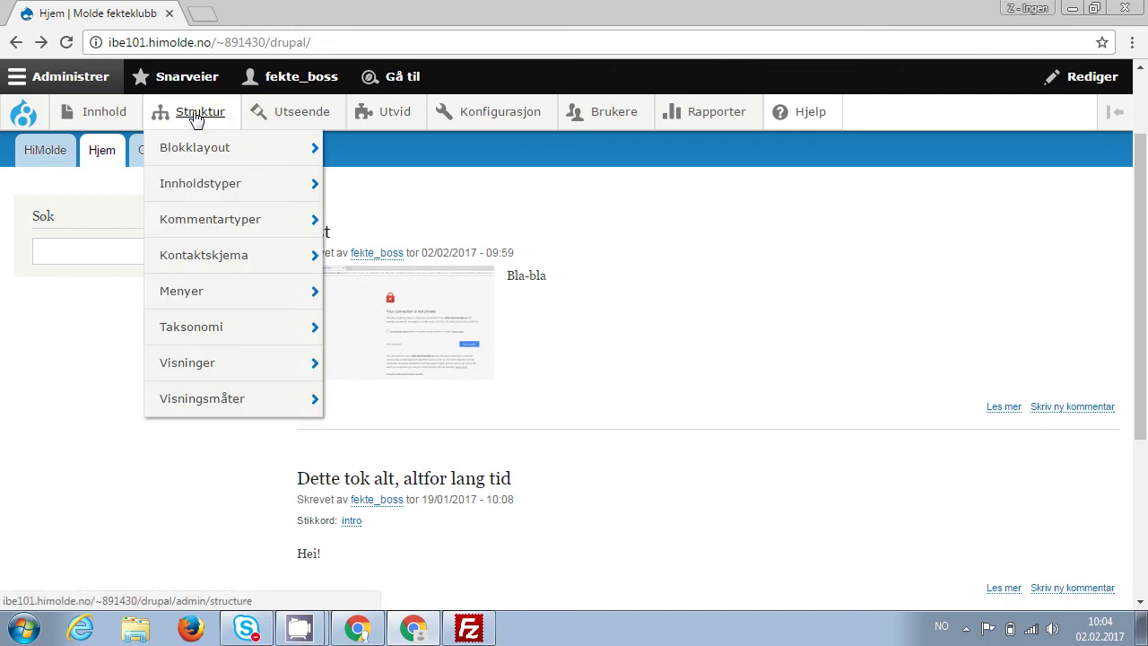
{"action": "mouse_move", "coordinate": [201, 182]}
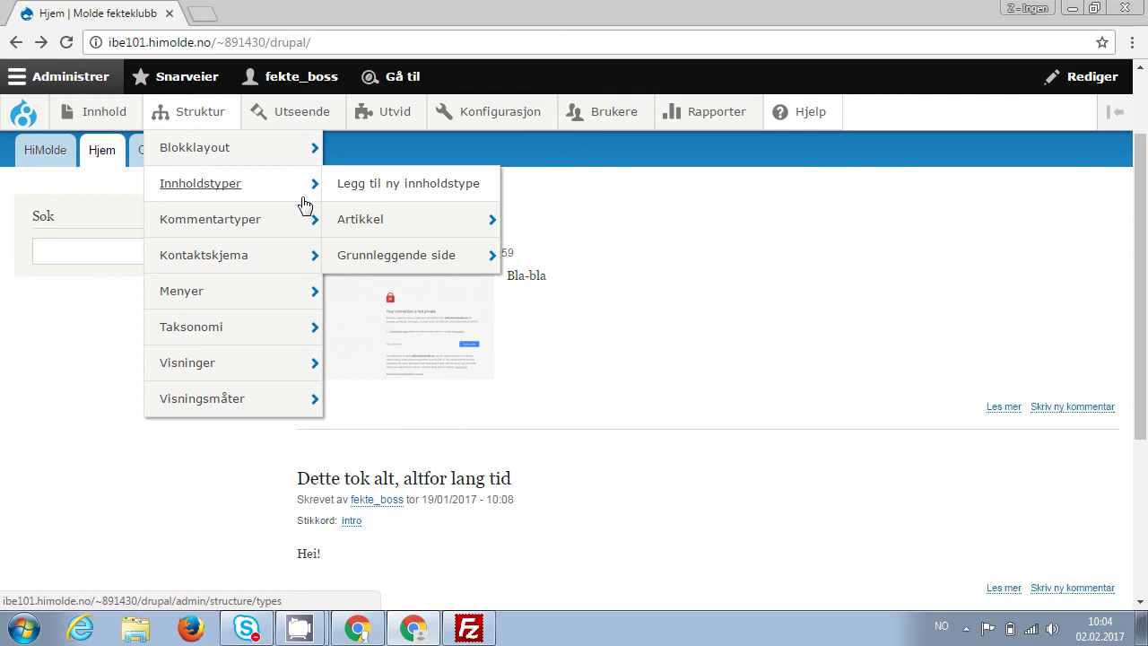
{"action": "mouse_move", "coordinate": [360, 224]}
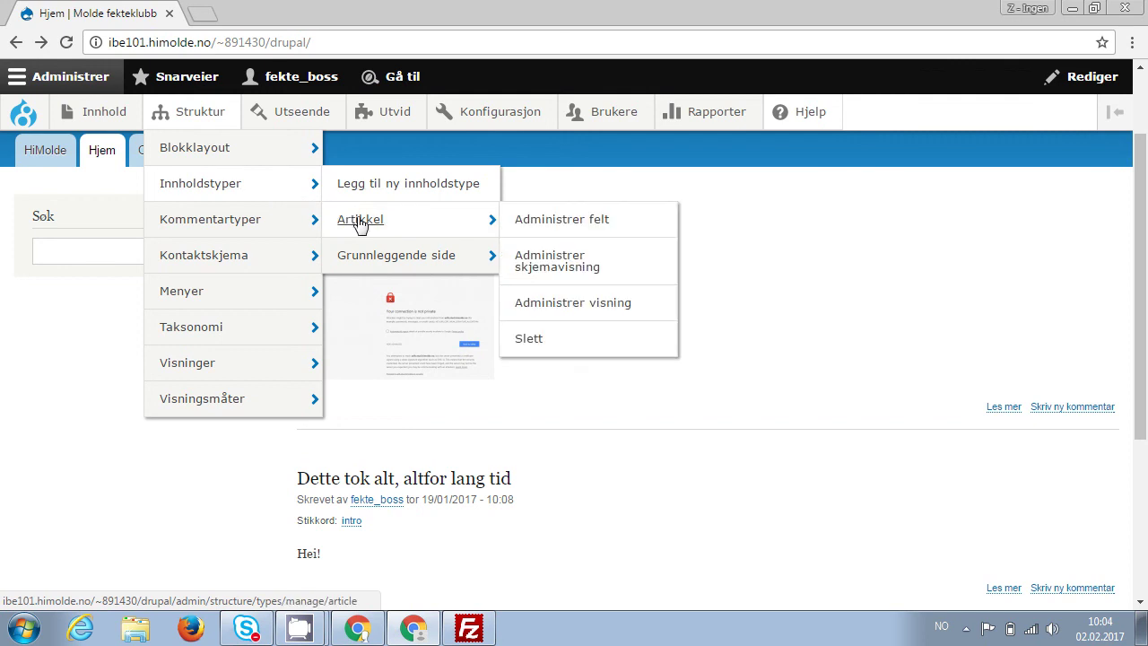
{"action": "mouse_move", "coordinate": [372, 266]}
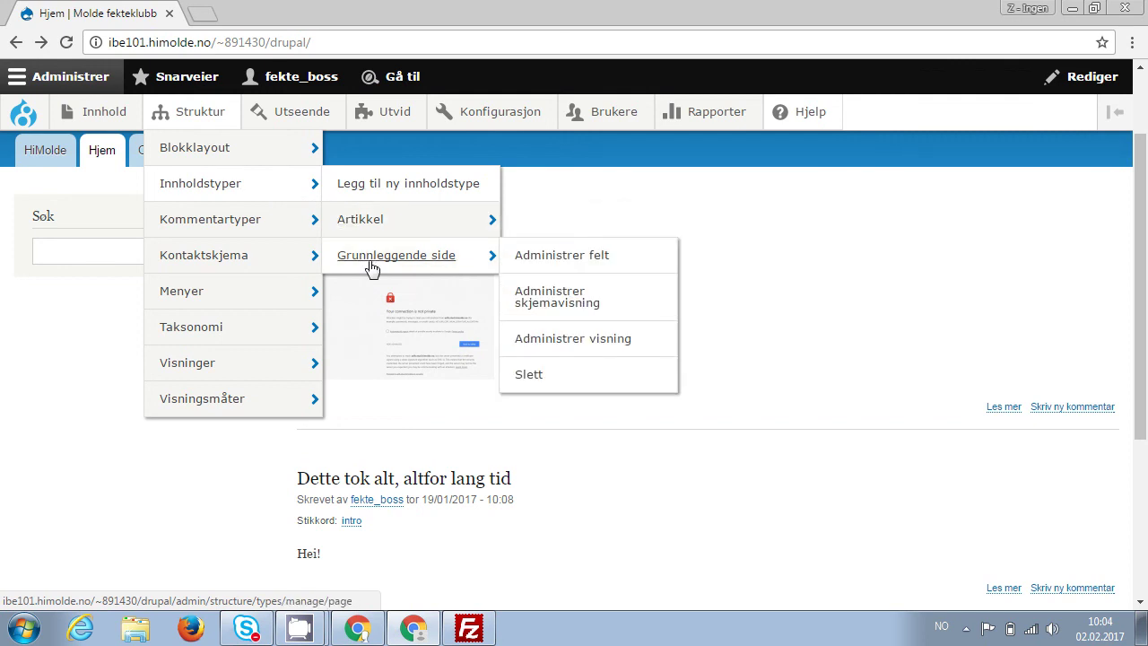
{"action": "left_click", "coordinate": [578, 257]}
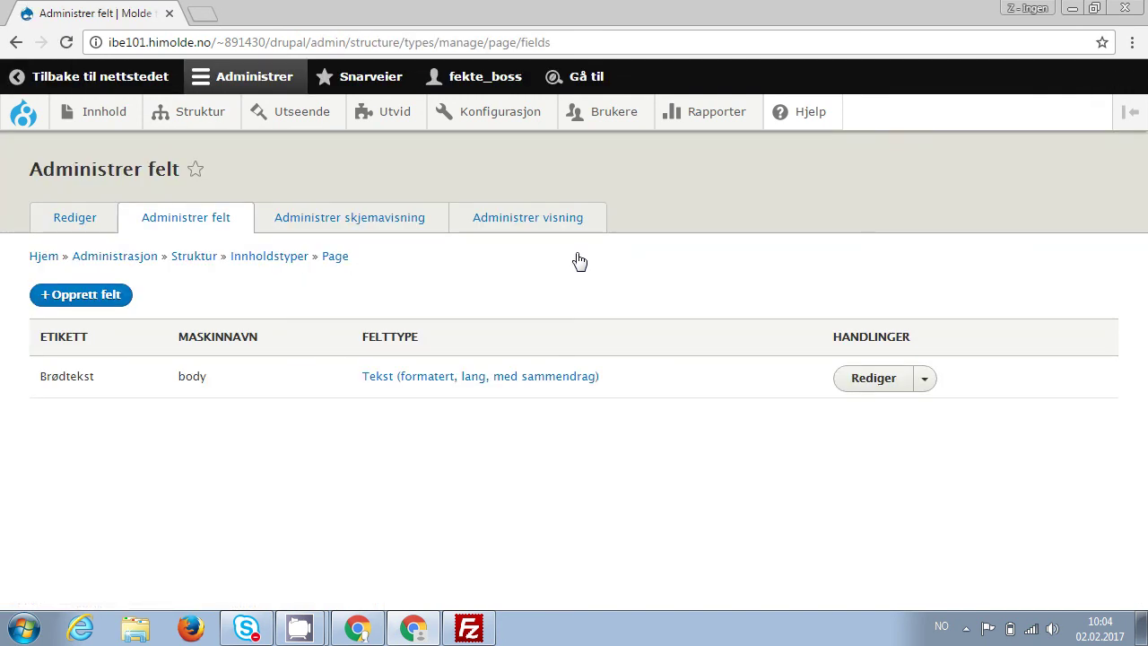
{"action": "left_click", "coordinate": [106, 297]}
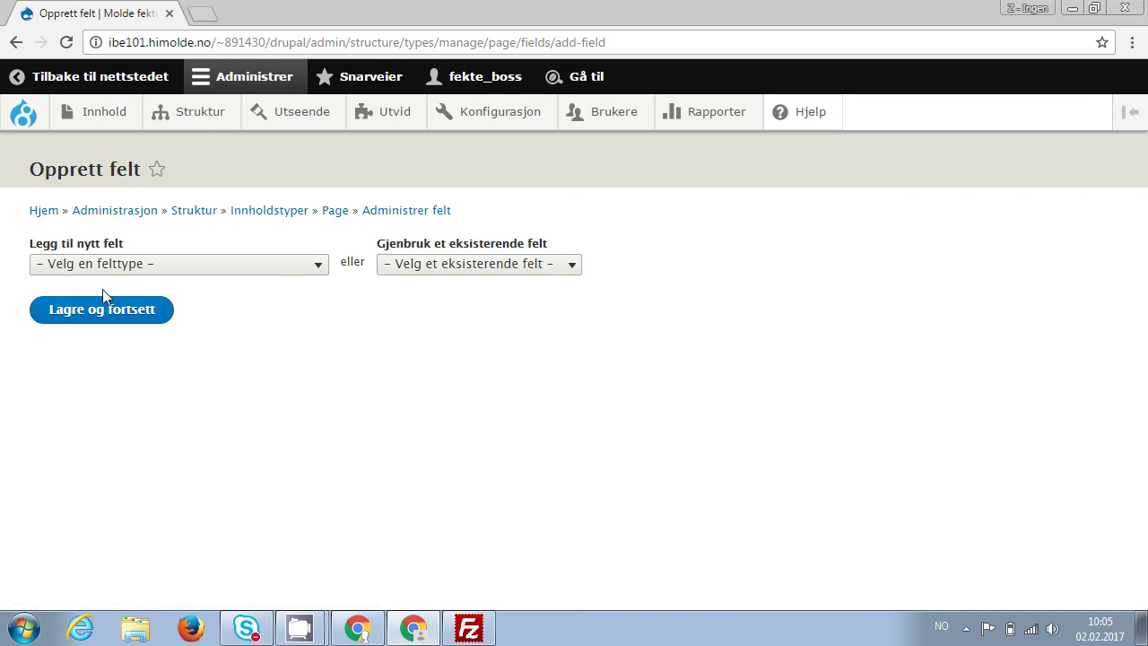
{"action": "left_click", "coordinate": [175, 267]}
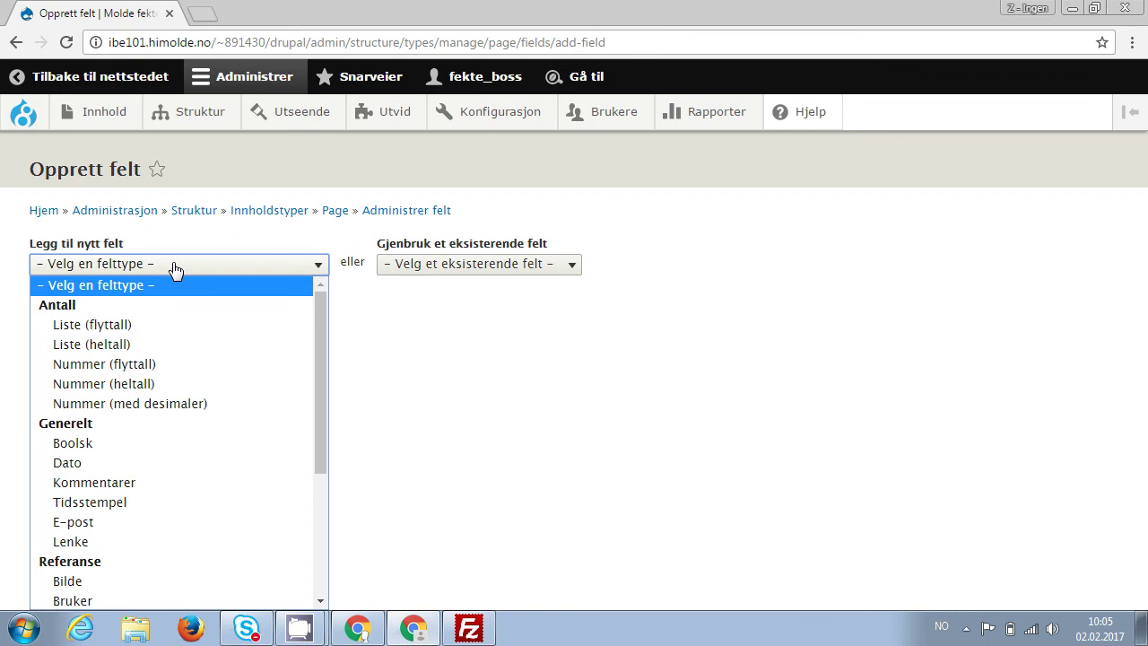
Pick Liste (heltall), label the field Rating, and change its machine name to score.
{"action": "left_click", "coordinate": [249, 345]}
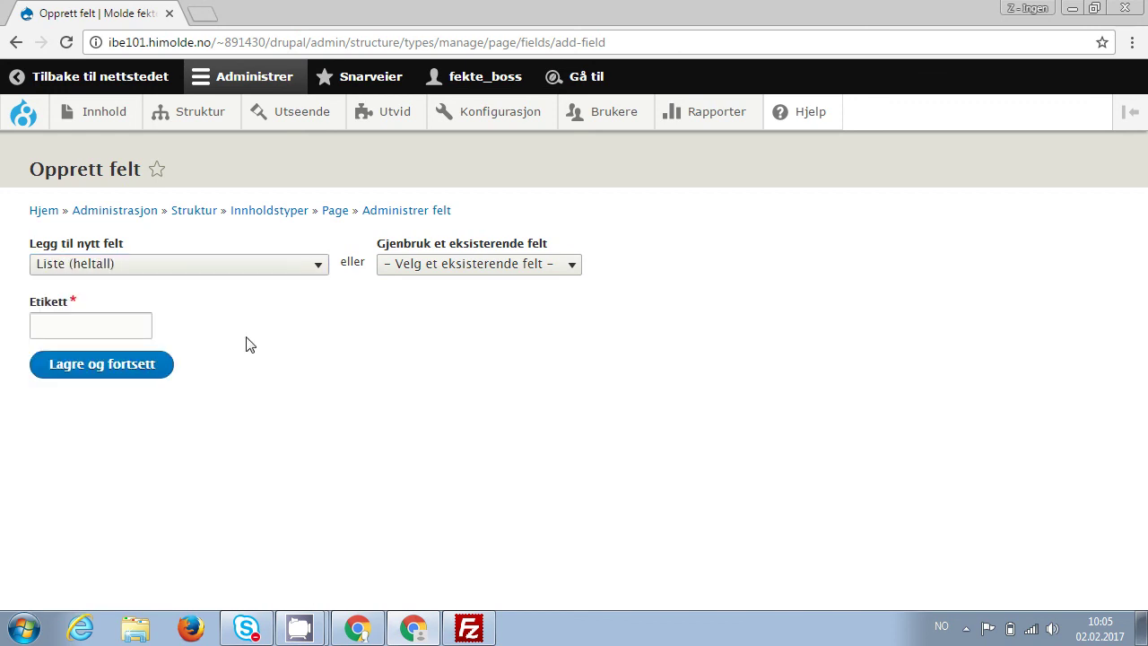
{"action": "left_click", "coordinate": [270, 273]}
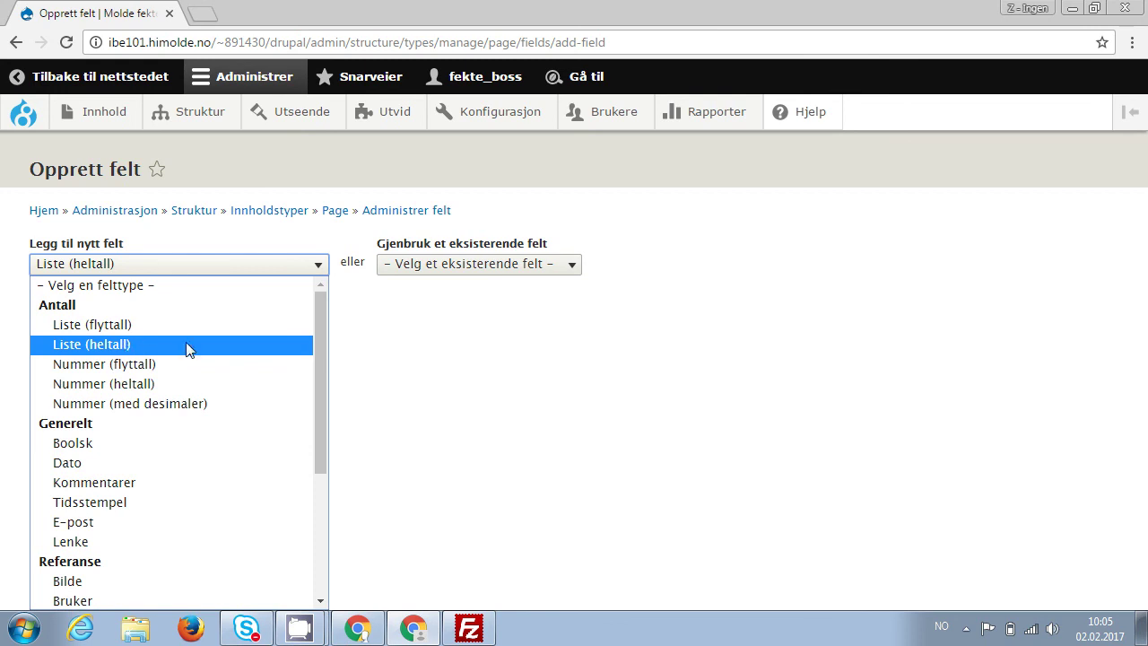
{"action": "left_click", "coordinate": [249, 349]}
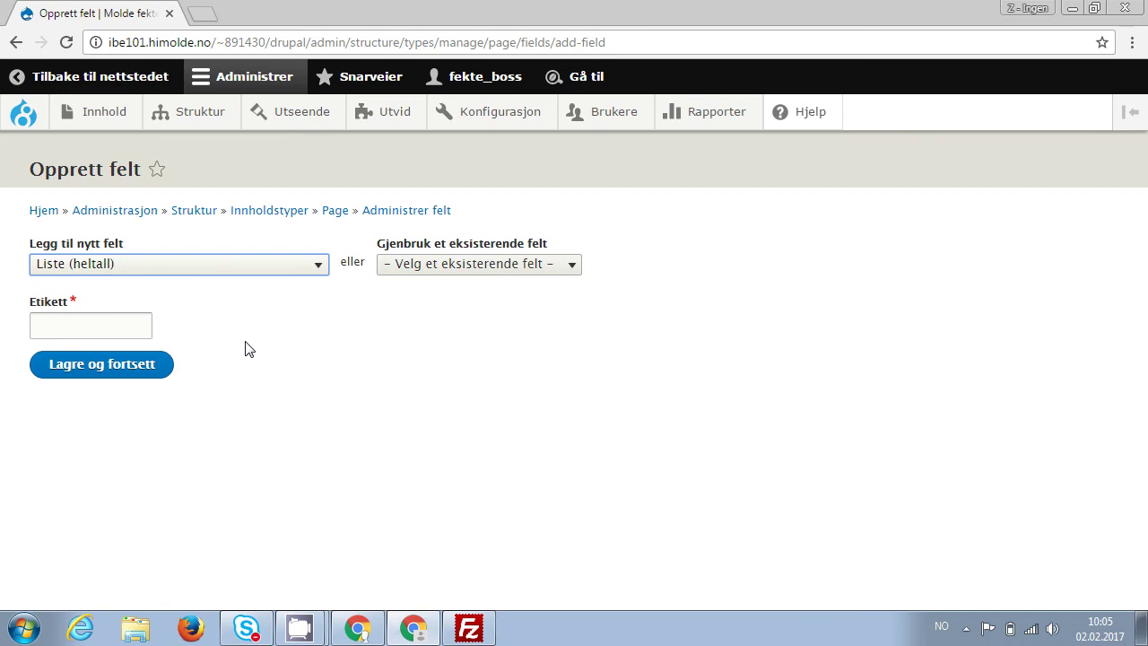
{"action": "left_click", "coordinate": [113, 324]}
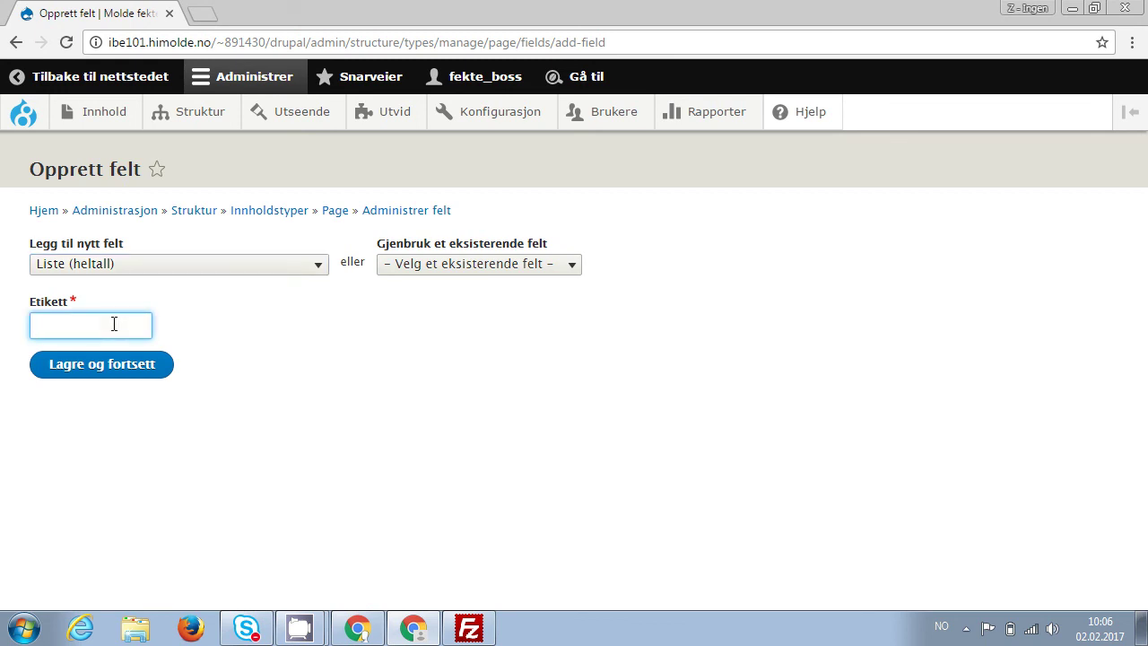
{"action": "type", "text": "Rating"}
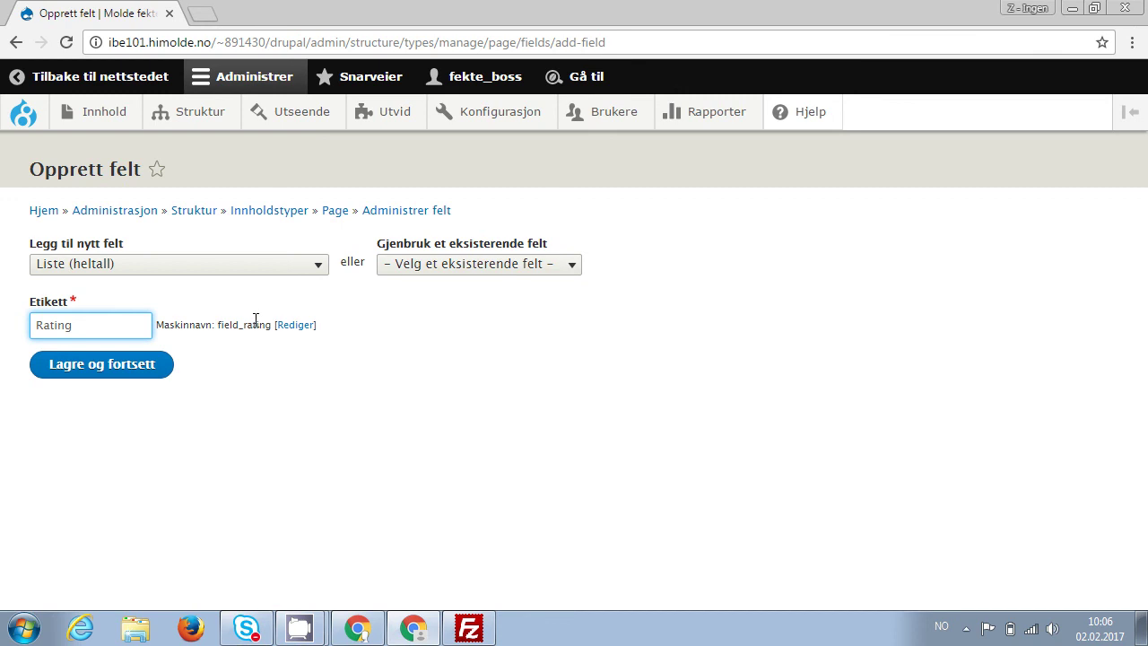
{"action": "left_click", "coordinate": [303, 326]}
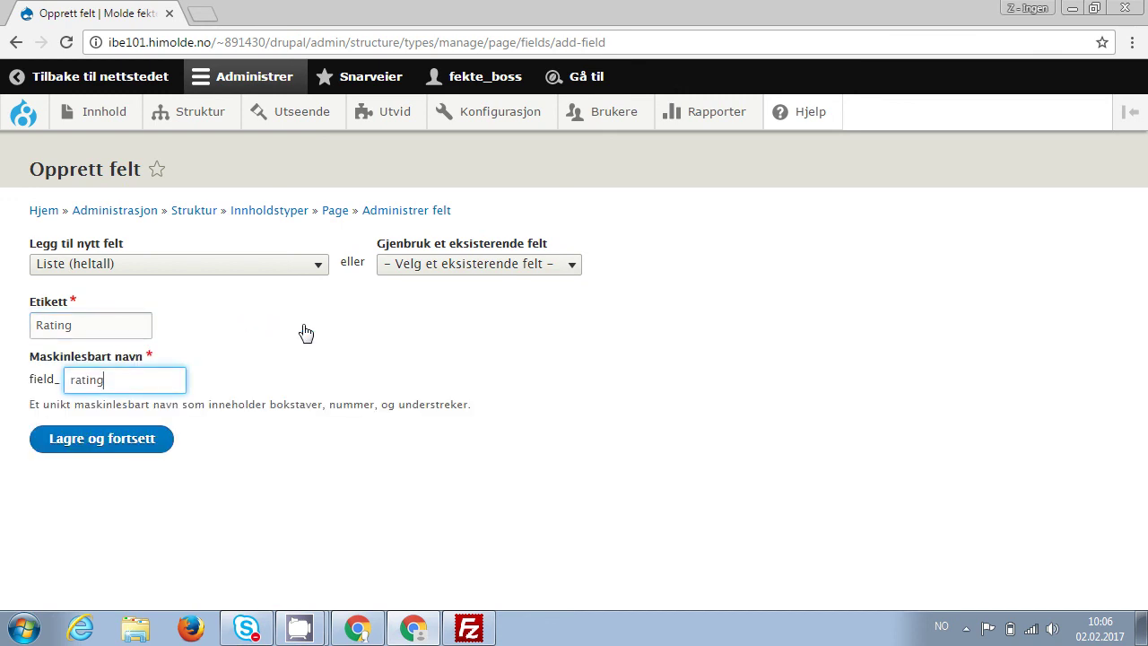
{"action": "key", "text": "BackSpace"}
{"action": "key", "text": "BackSpace"}
{"action": "key", "text": "BackSpace"}
{"action": "key", "text": "BackSpace"}
{"action": "key", "text": "BackSpace"}
{"action": "key", "text": "BackSpace"}
{"action": "type", "text": "score"}
Save the new field and enter keys 0, 1, 2 and 3 as allowed-value lines.
{"action": "left_click", "coordinate": [99, 446]}
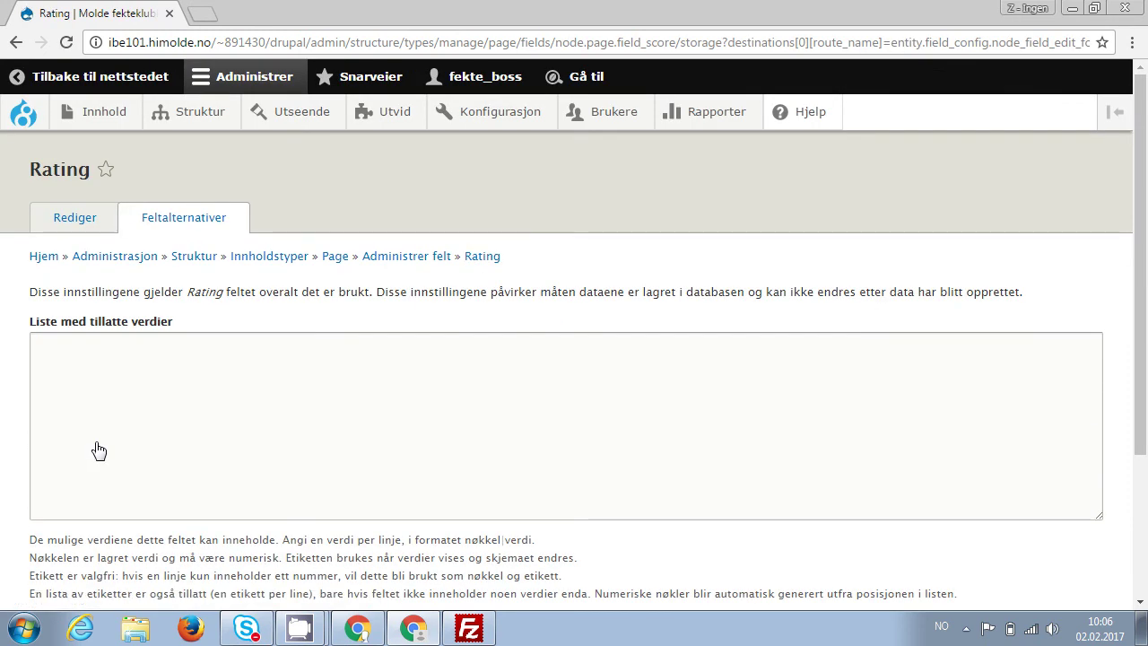
{"action": "left_click", "coordinate": [158, 408]}
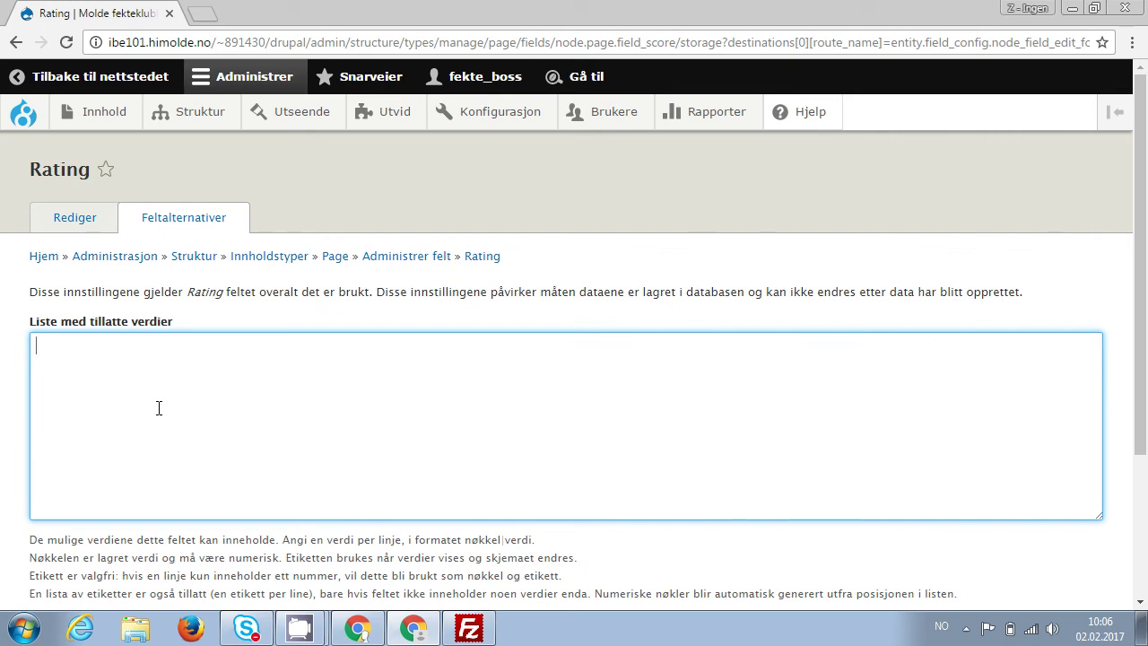
{"action": "type", "text": "0"}
{"action": "key", "text": "Return"}
{"action": "type", "text": "1"}
{"action": "key", "text": "Return"}
{"action": "type", "text": "2 "}
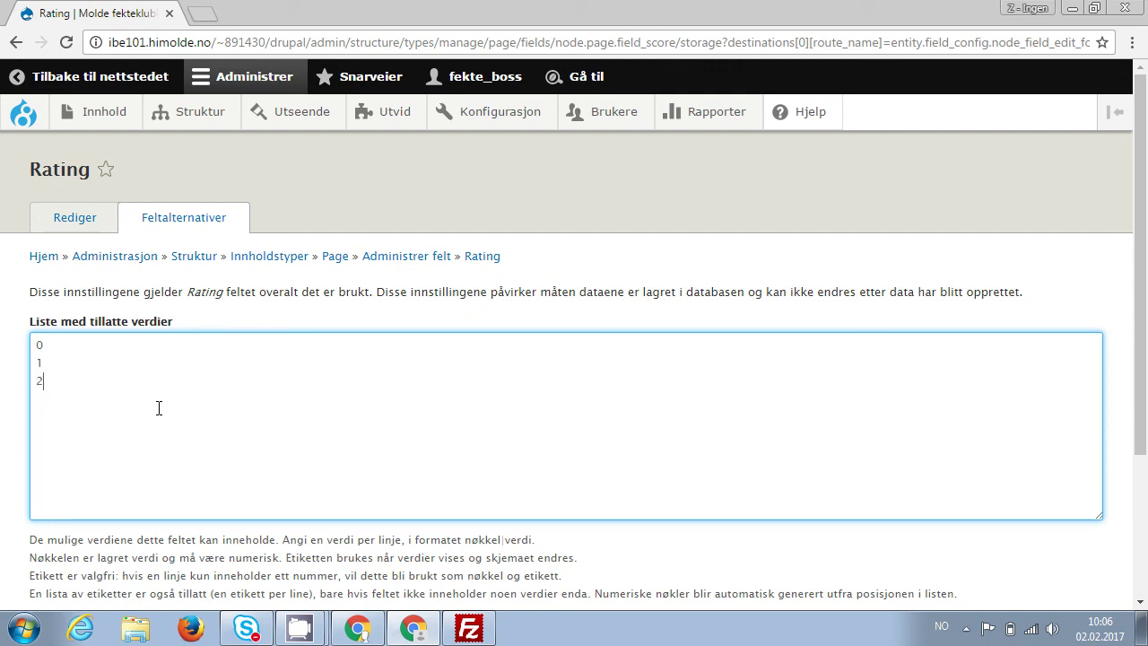
{"action": "type", "text": "3"}
{"action": "key", "text": "Return"}
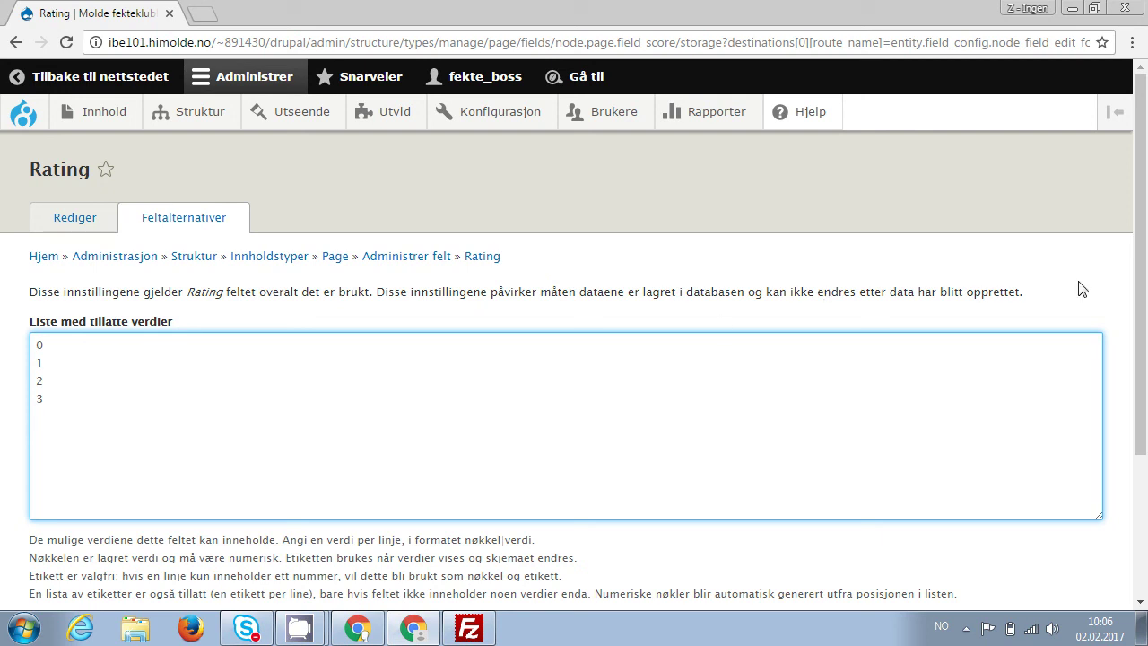
Add labels to the keys: 0|søppel, 1|greit nok, 2|bra, 3|supert - omg.
{"action": "scroll", "coordinate": [1143, 352], "scroll_direction": "down", "scroll_amount": 2}
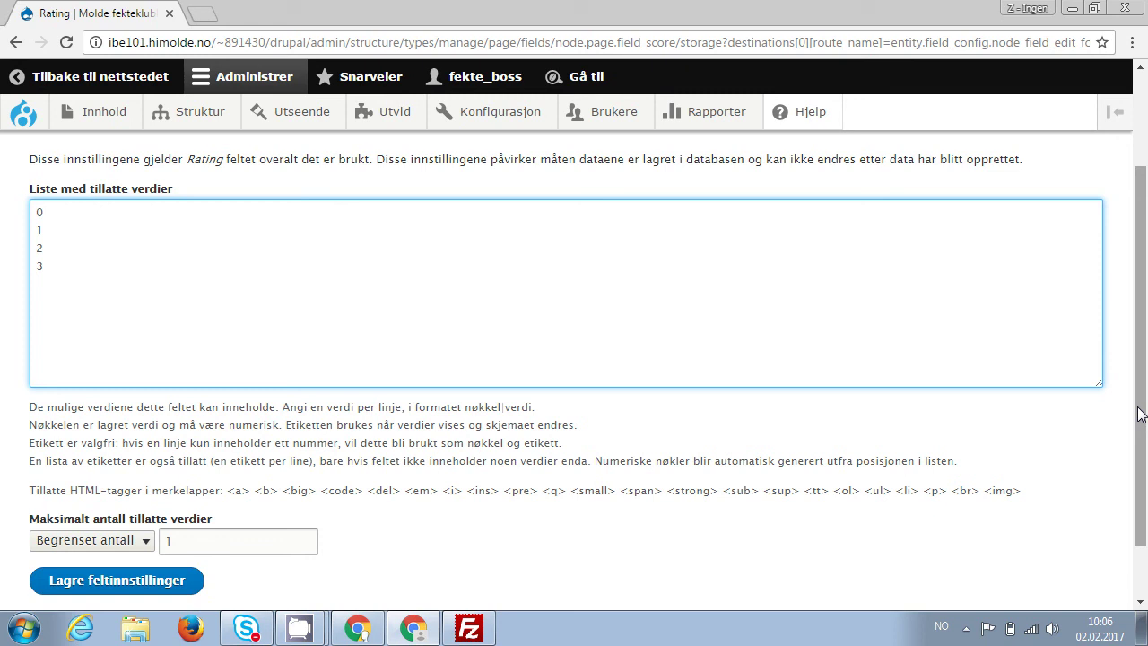
{"action": "key", "text": "ctrl+Home"}
{"action": "key", "text": "End"}
{"action": "type", "text": "|"}
{"action": "type", "text": "sø"}
{"action": "type", "text": "ppel 1"}
{"action": "type", "text": "|"}
{"action": "type", "text": "greit no"}
{"action": "type", "text": "k"}
{"action": "key", "text": "Return"}
{"action": "key", "text": "BackSpace"}
{"action": "key", "text": "Down"}
{"action": "type", "text": "|bra"}
{"action": "key", "text": "Down"}
{"action": "type", "text": "|super"}
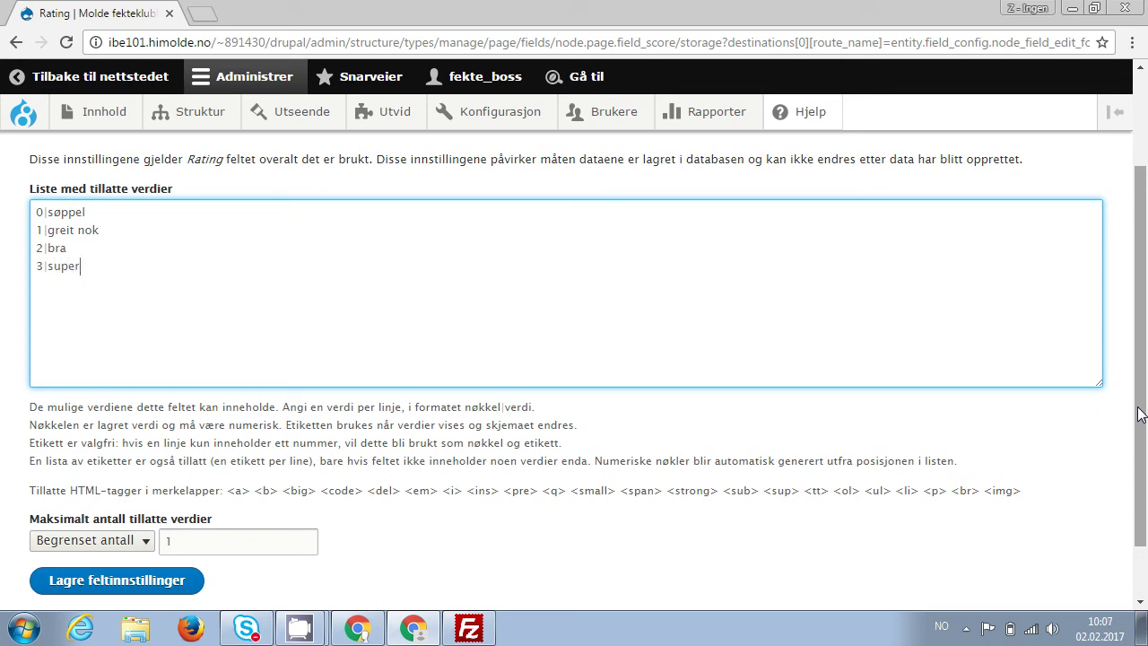
{"action": "type", "text": "t -omg"}
{"action": "key", "text": "Left"}
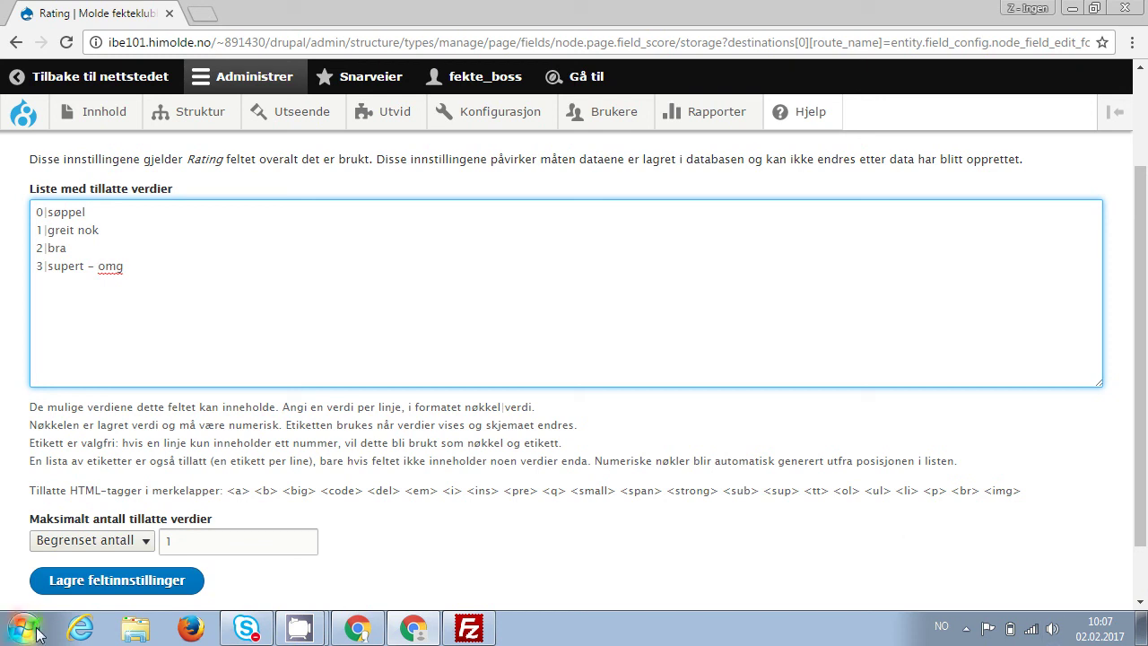
Save the allowed values, then make Rating required with default søppel and save the settings.
{"action": "left_click", "coordinate": [101, 581]}
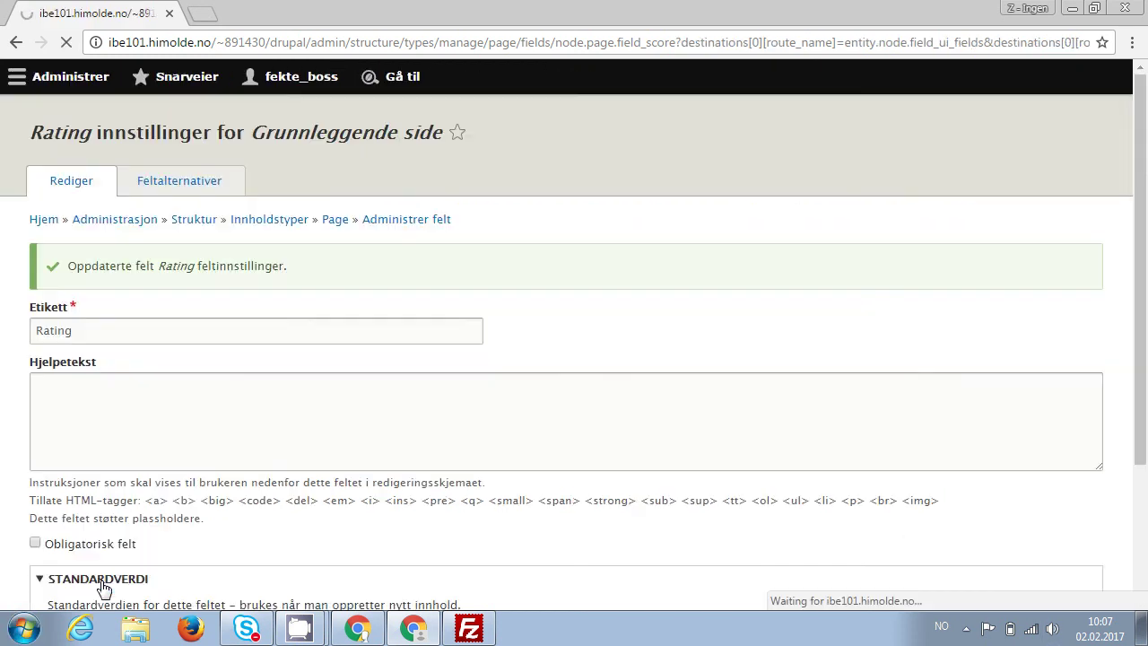
{"action": "scroll", "coordinate": [104, 588], "scroll_direction": "down", "scroll_amount": 3}
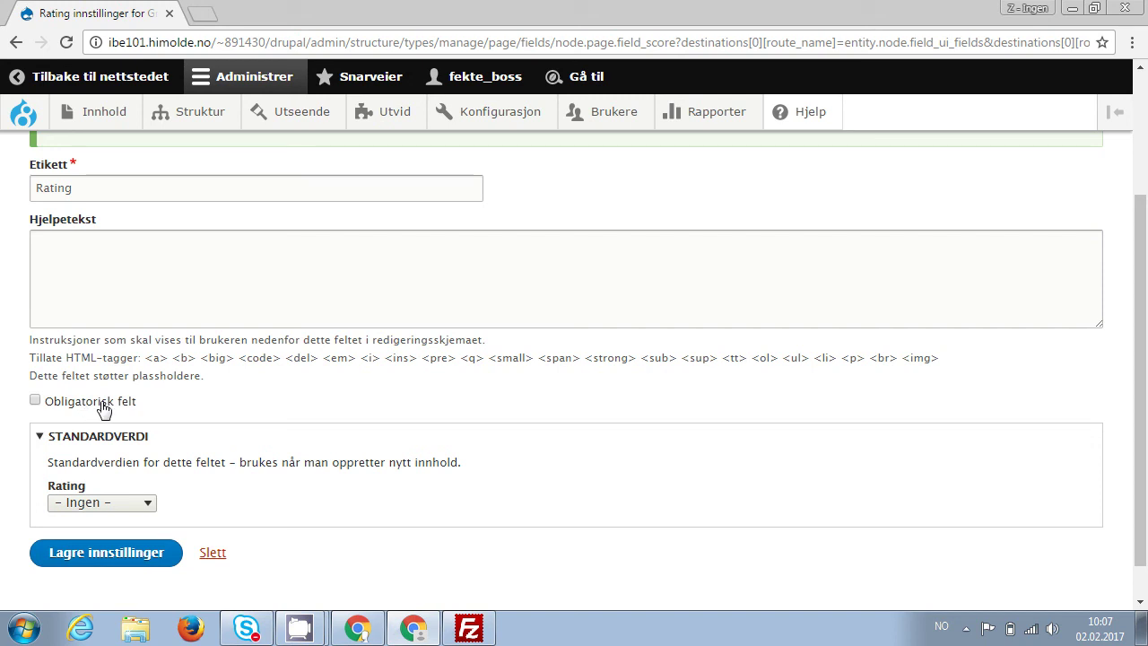
{"action": "left_click", "coordinate": [103, 406]}
{"action": "left_click", "coordinate": [140, 507]}
{"action": "left_click", "coordinate": [99, 425]}
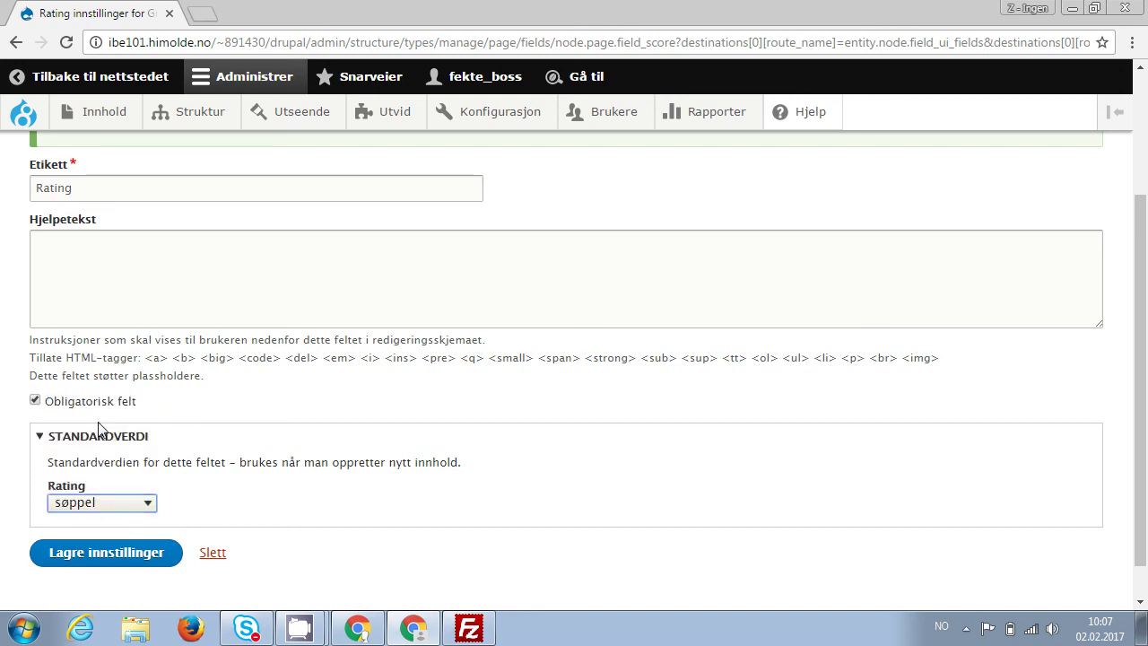
{"action": "left_click", "coordinate": [105, 549]}
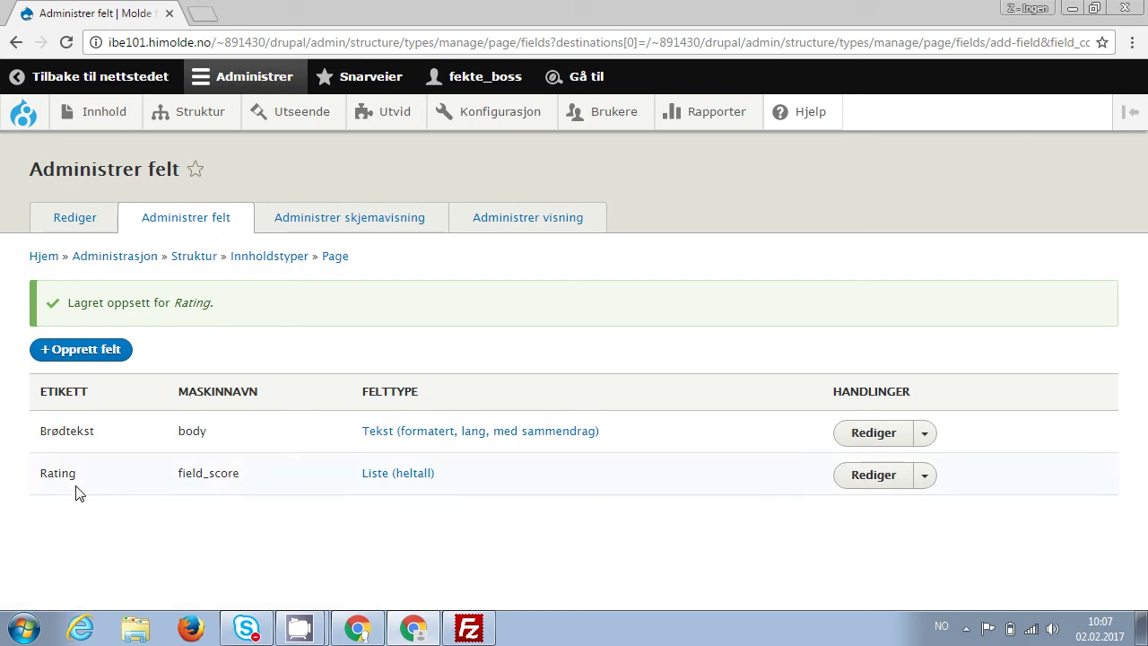
Start a new basic page titled Test with body text 'Bla, bla'.
{"action": "mouse_move", "coordinate": [96, 116]}
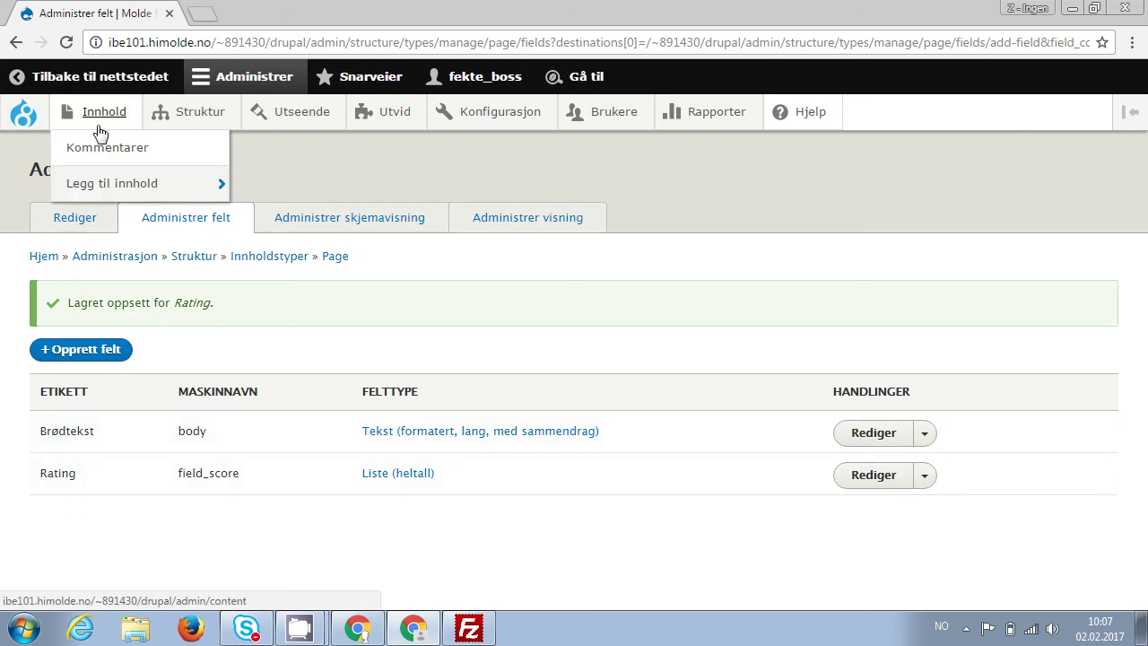
{"action": "mouse_move", "coordinate": [111, 193]}
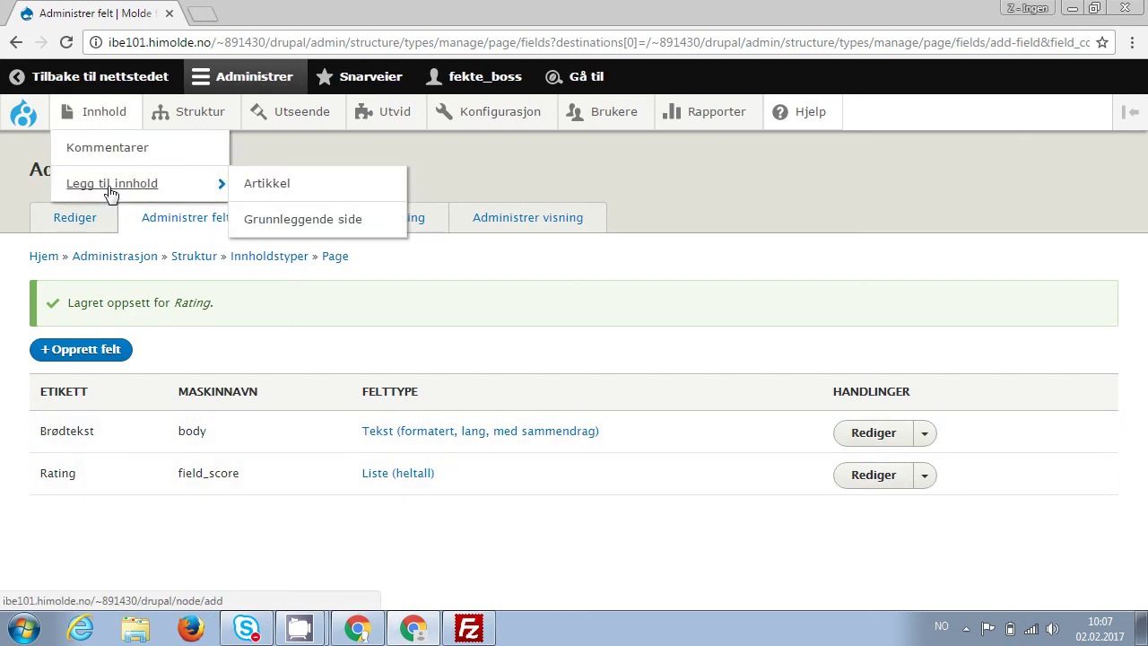
{"action": "left_click", "coordinate": [285, 222]}
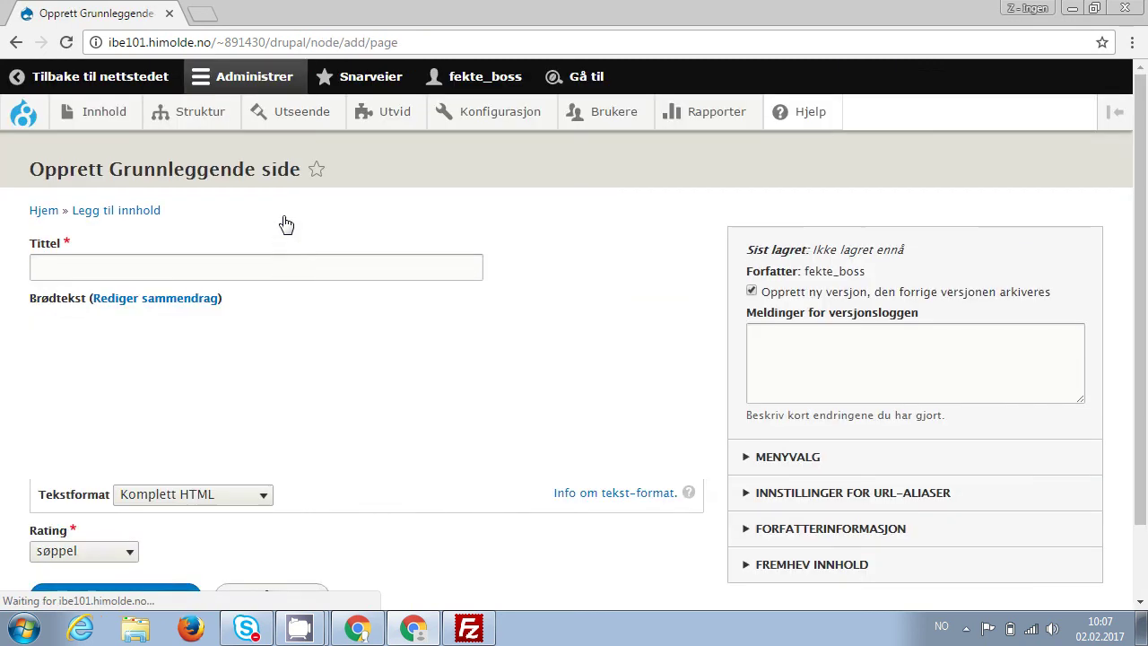
{"action": "left_click", "coordinate": [179, 268]}
{"action": "type", "text": "Test"}
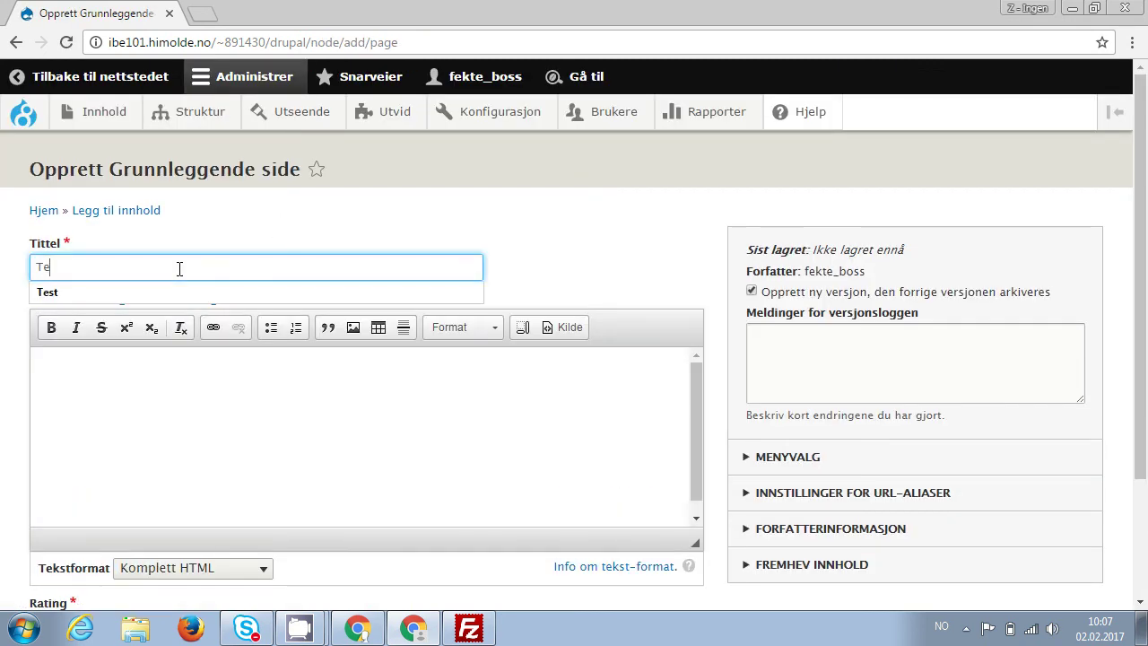
{"action": "left_click", "coordinate": [195, 438]}
{"action": "type", "text": "Bla, bla"}
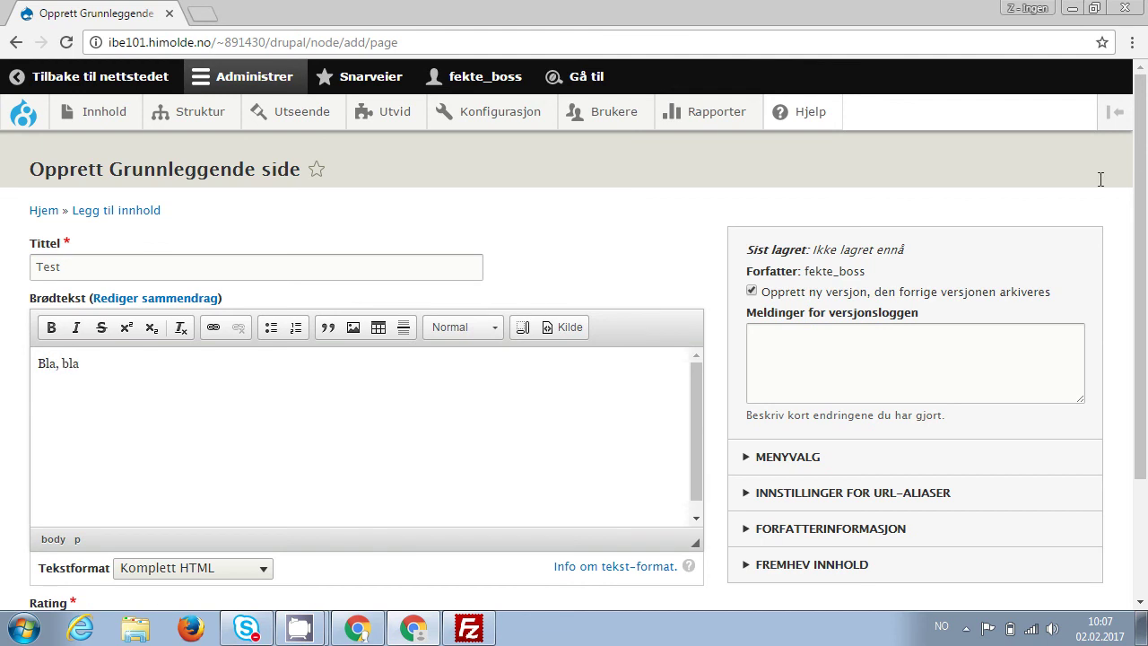
Choose supert – omg as the Rating and save and publish the page.
{"action": "left_click_drag", "start_coordinate": [1134, 207], "coordinate": [1135, 323]}
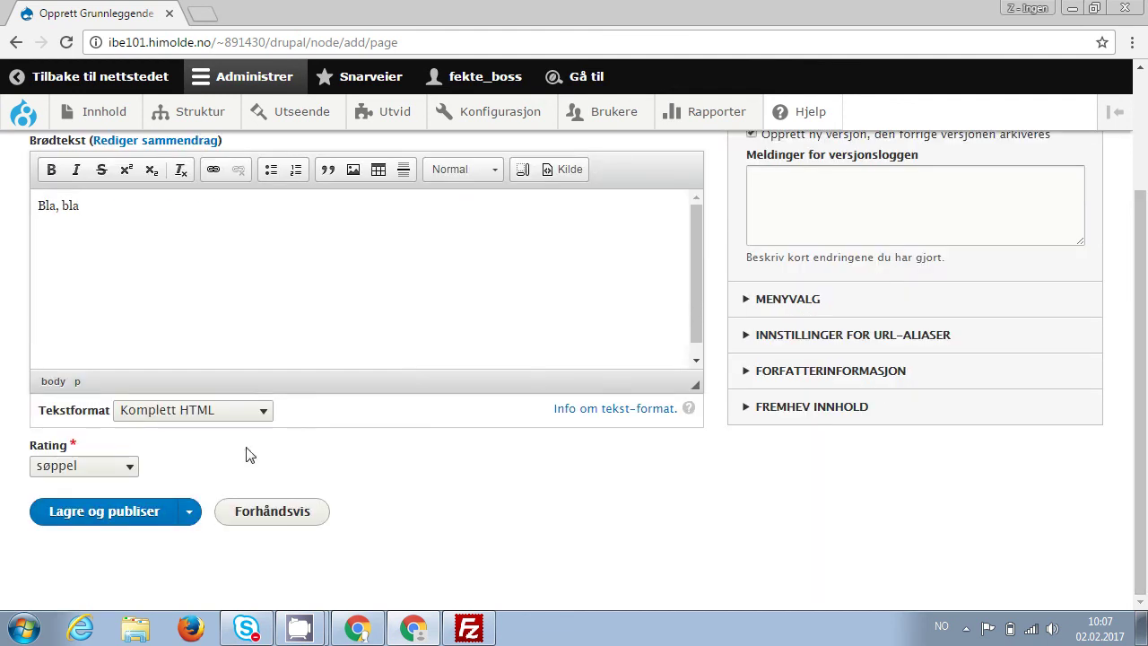
{"action": "left_click", "coordinate": [126, 475]}
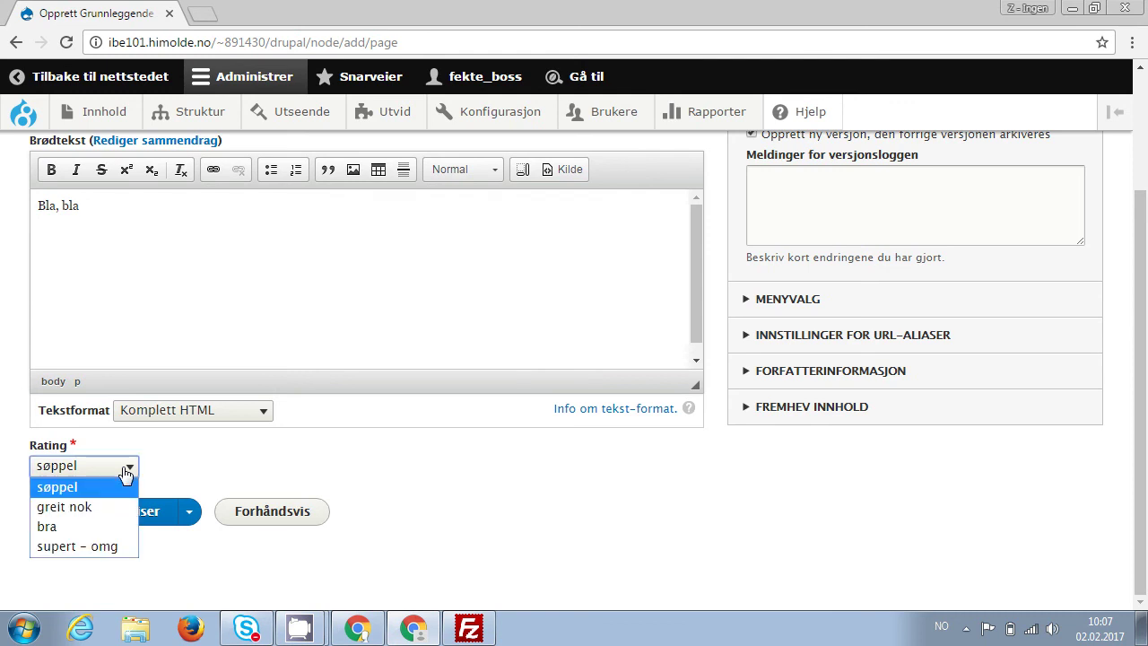
{"action": "left_click", "coordinate": [91, 541]}
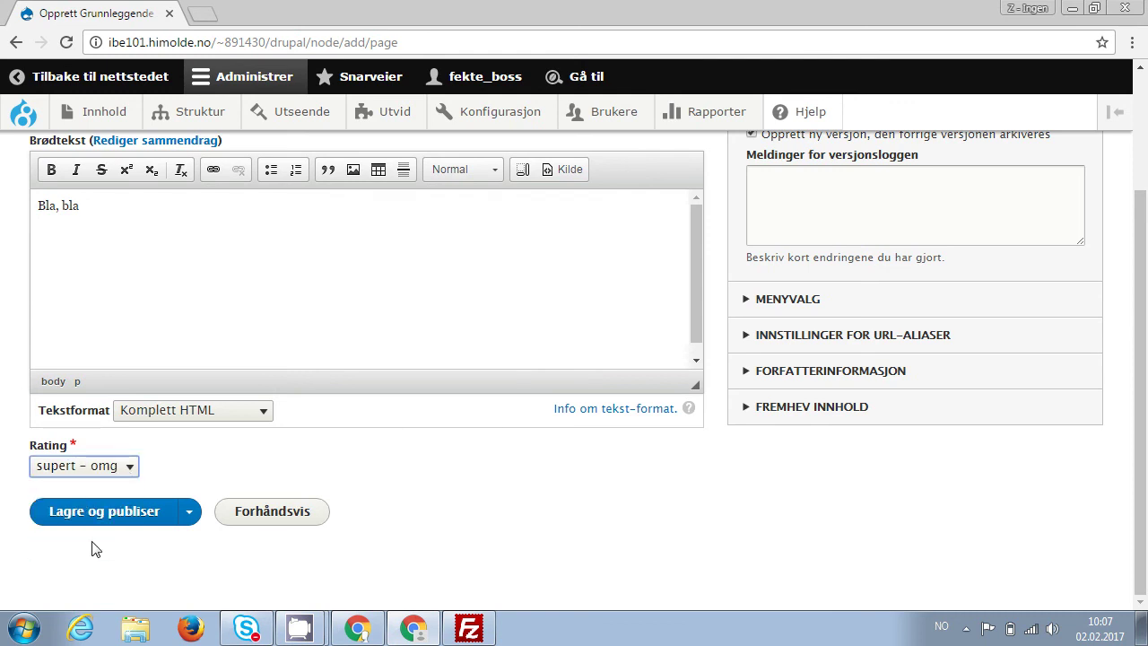
{"action": "left_click", "coordinate": [107, 520]}
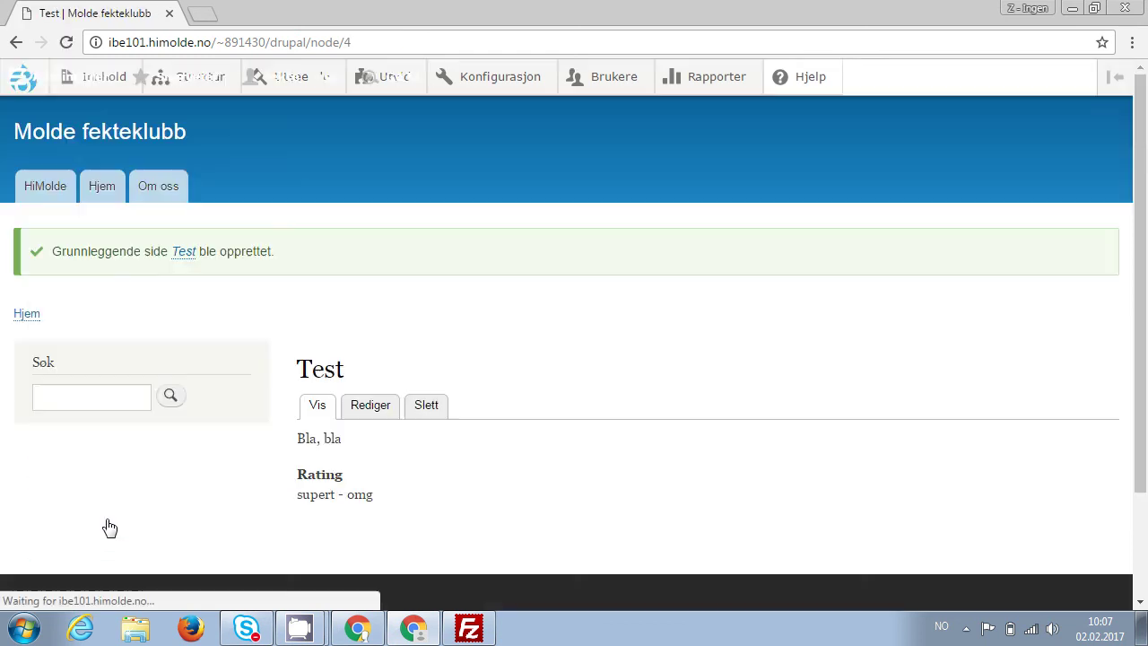
{"action": "scroll", "coordinate": [668, 420], "scroll_direction": "down", "scroll_amount": 1}
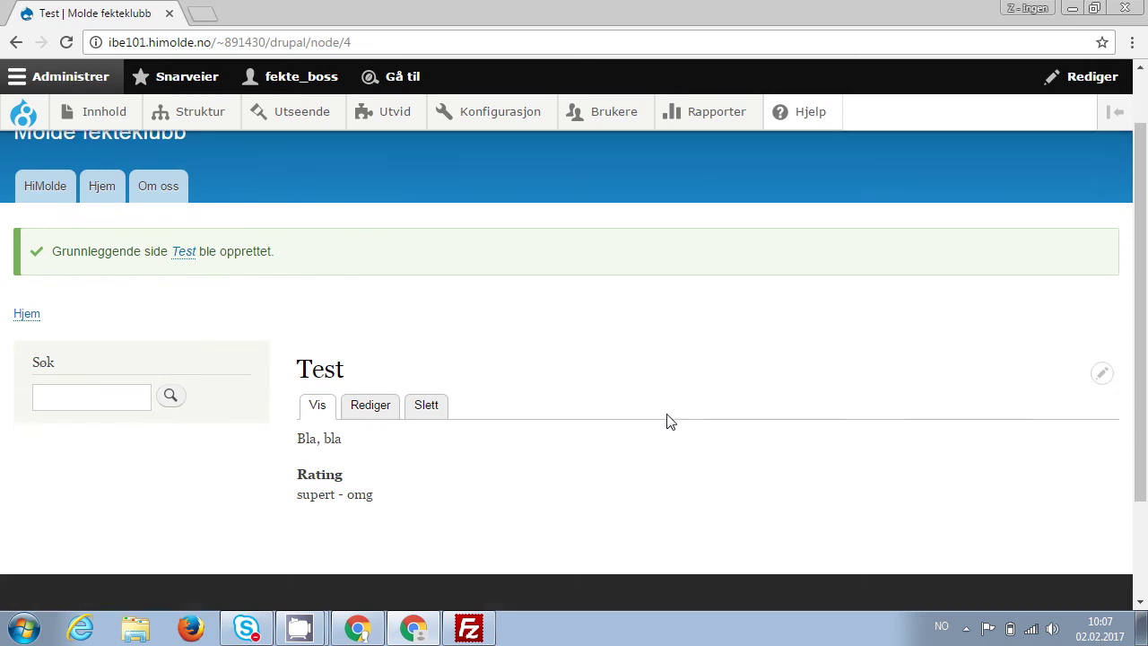
Select the 'Bla, bla' body text on the Test page, then switch to its Rediger tab.
{"action": "left_click_drag", "start_coordinate": [298, 437], "coordinate": [354, 437]}
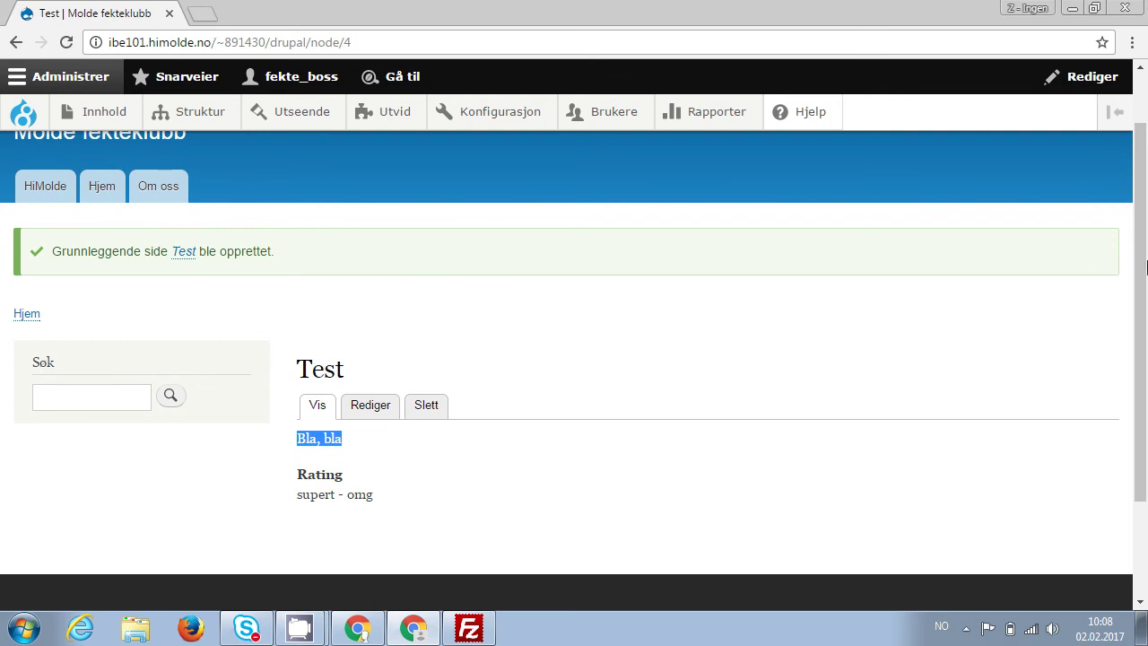
{"action": "left_click_drag", "start_coordinate": [1143, 265], "coordinate": [1145, 184]}
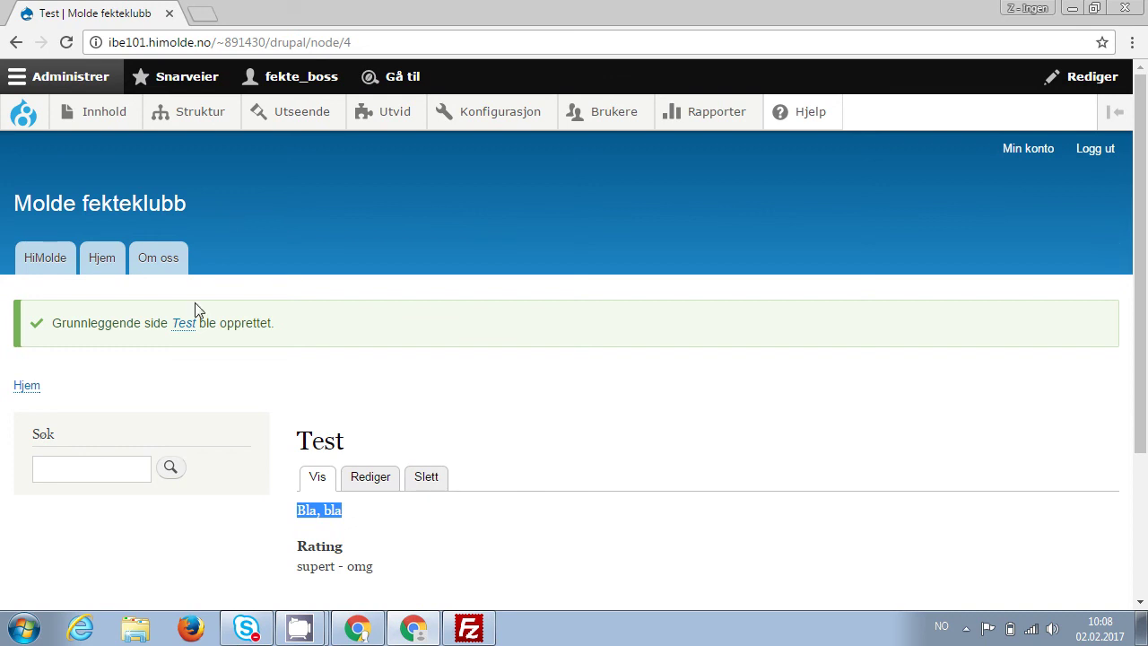
{"action": "left_click", "coordinate": [371, 478]}
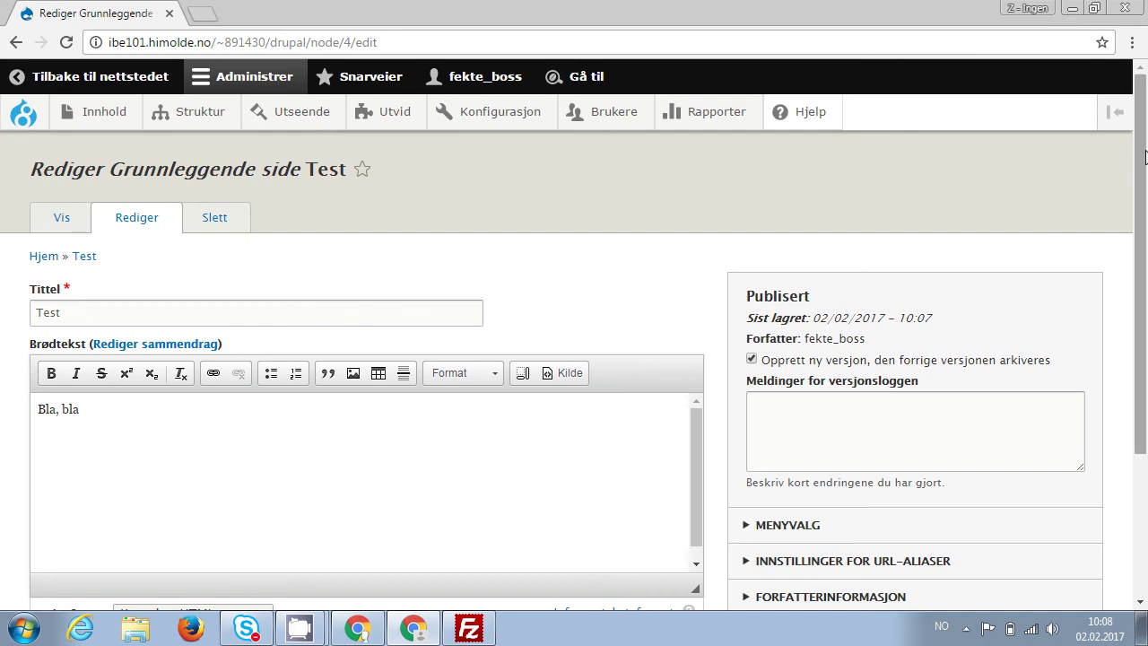
Give the Test page a menu link under <Hovednavigasjon>, then collapse the Menyvalg section.
{"action": "left_click_drag", "start_coordinate": [1143, 164], "coordinate": [1146, 254]}
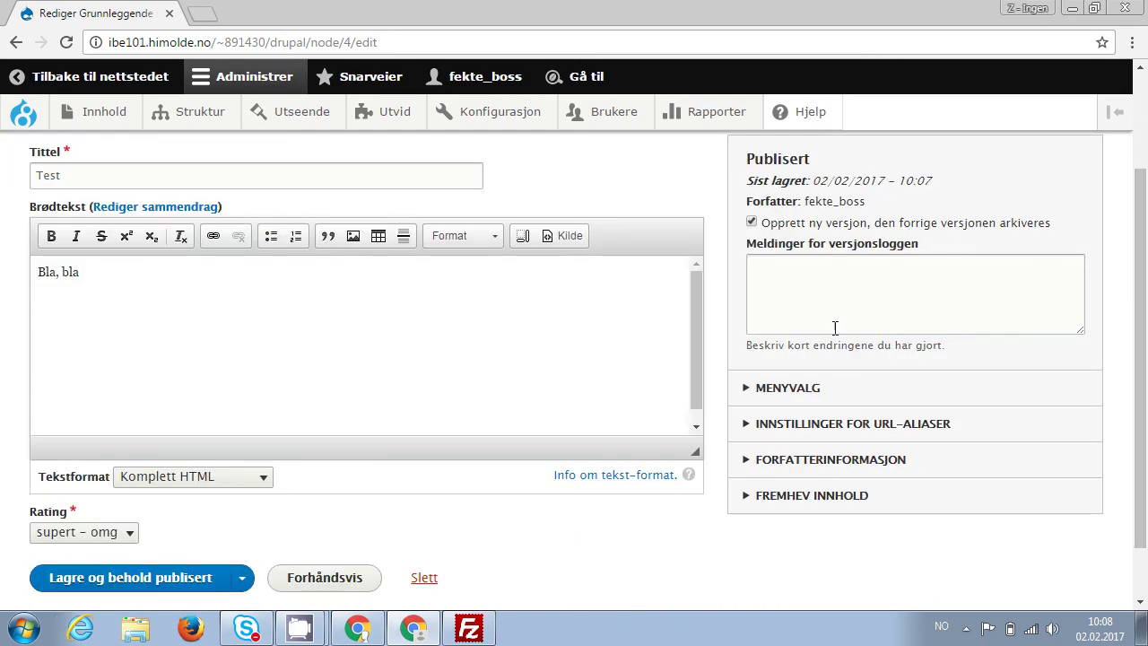
{"action": "left_click", "coordinate": [787, 394]}
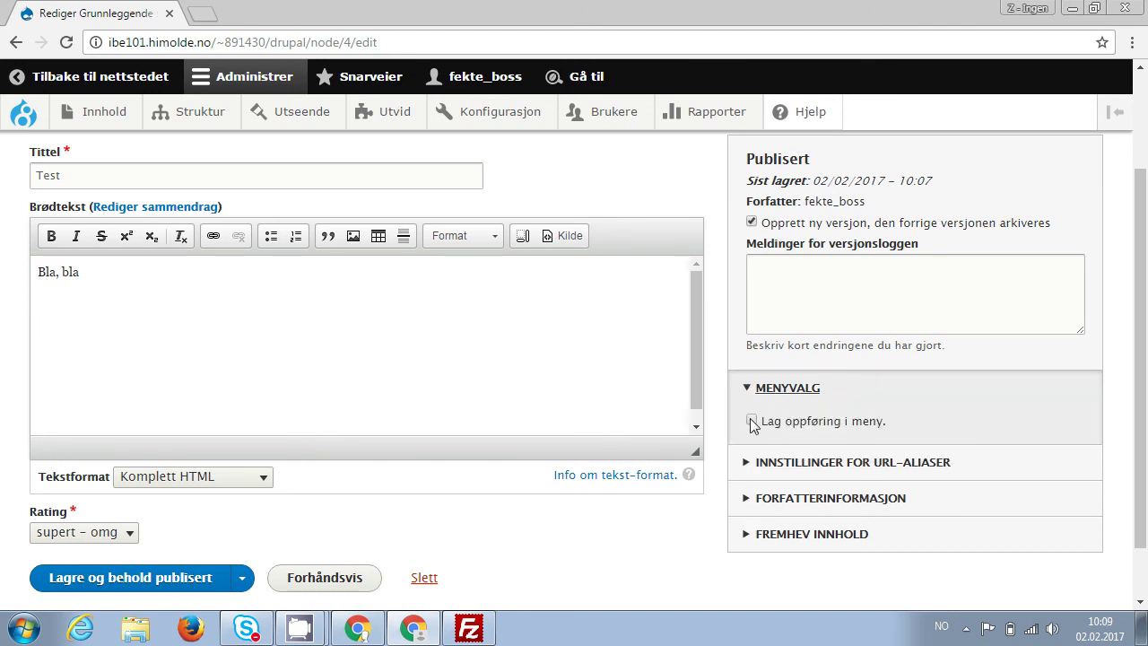
{"action": "left_click", "coordinate": [751, 421]}
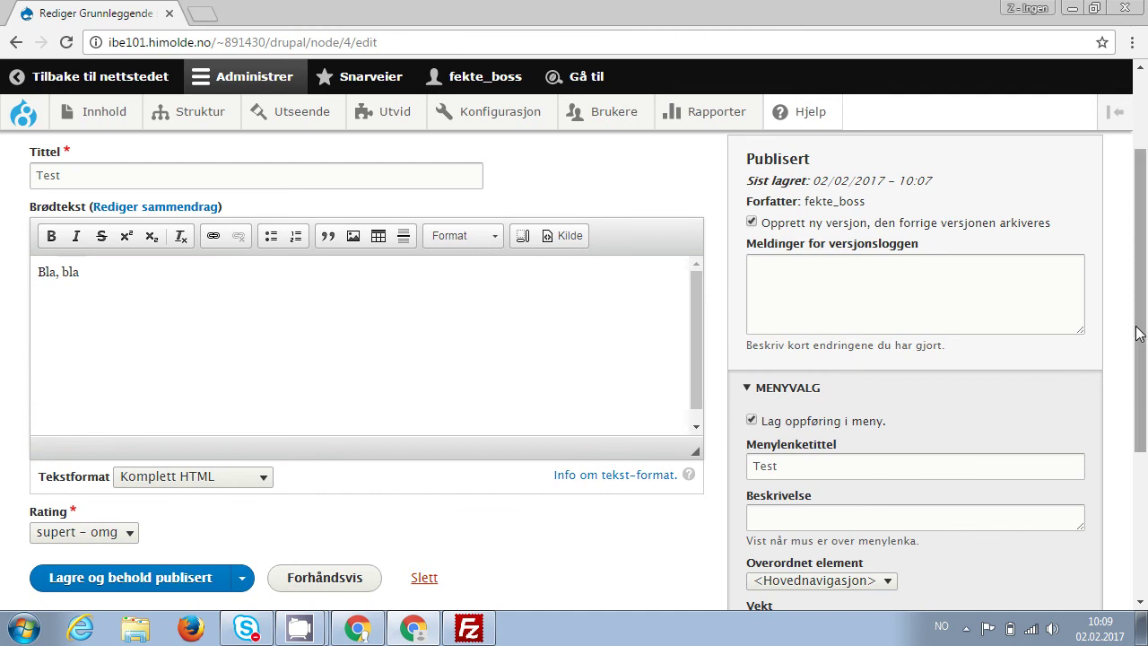
{"action": "left_click_drag", "start_coordinate": [1141, 333], "coordinate": [1143, 420]}
{"action": "left_click", "coordinate": [890, 430]}
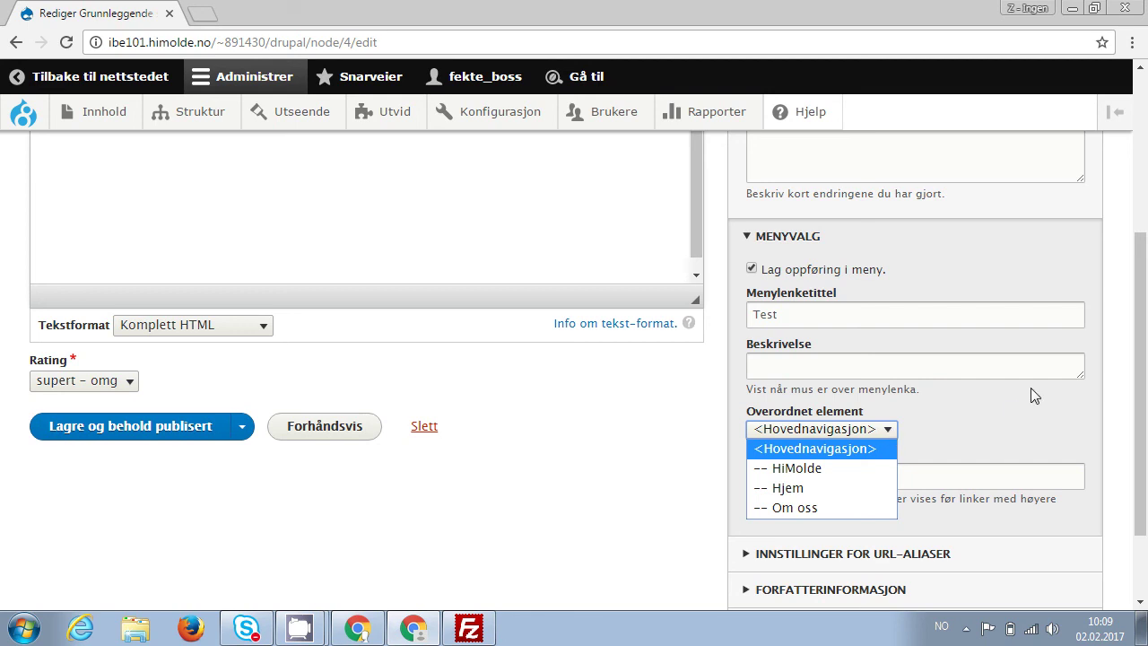
{"action": "left_click", "coordinate": [798, 239]}
{"action": "left_click", "coordinate": [798, 239]}
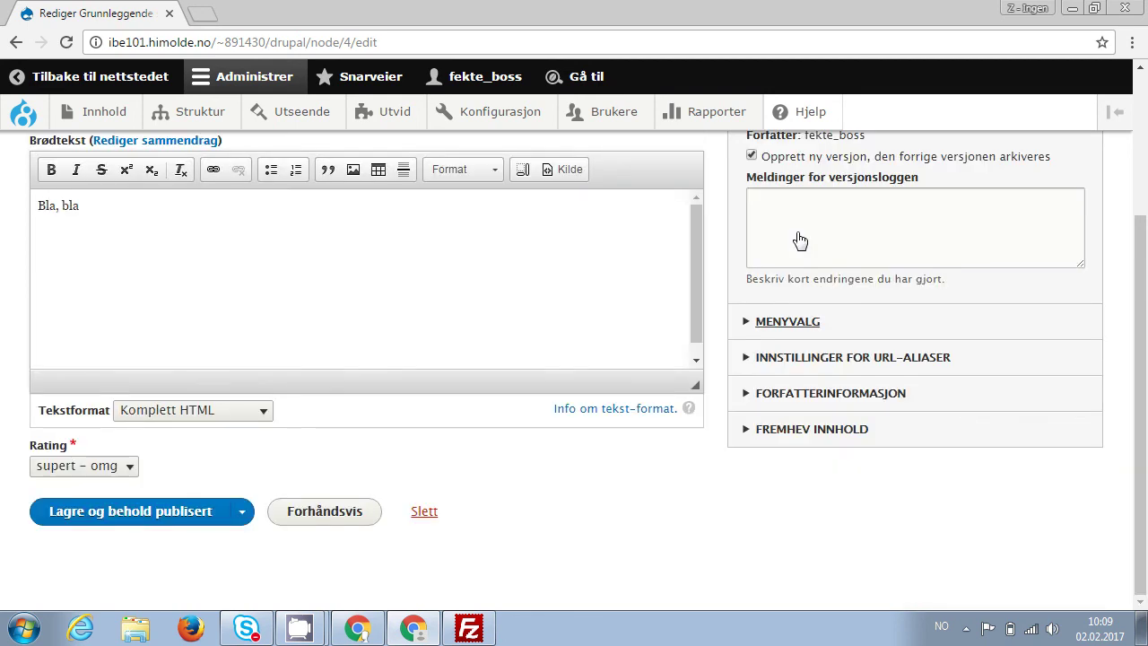
Set the Test page's URL alias to /side/test and save it, keeping it published.
{"action": "left_click", "coordinate": [866, 357]}
{"action": "left_click", "coordinate": [798, 401]}
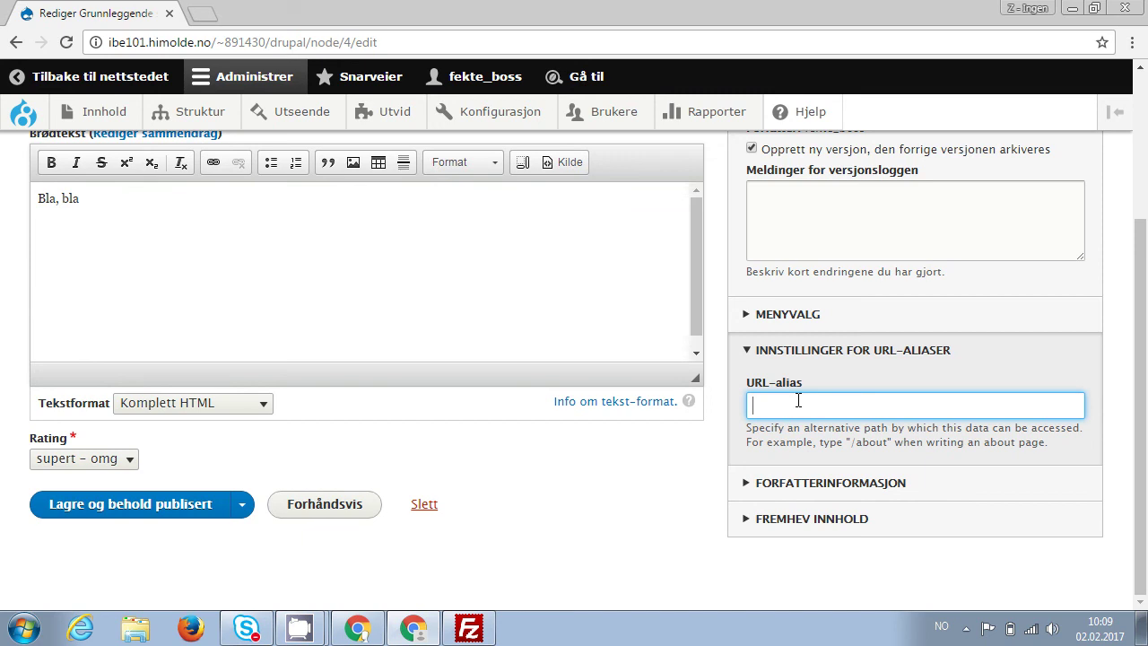
{"action": "type", "text": "/side/test"}
{"action": "key", "text": "shift+Left"}
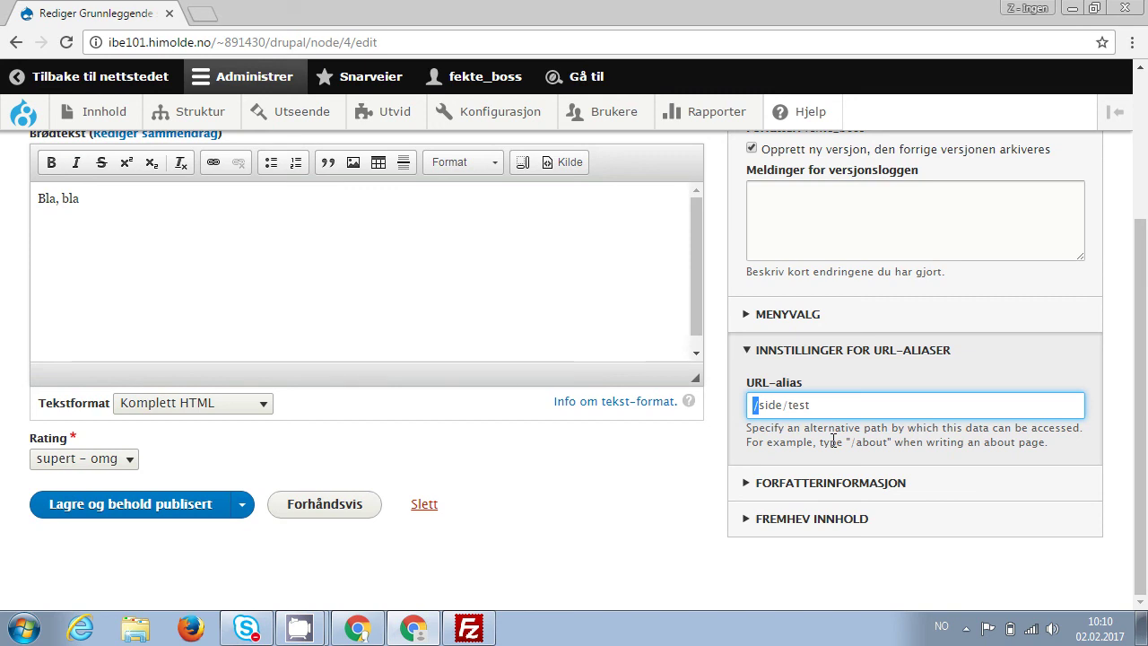
{"action": "key", "text": "Right"}
{"action": "type", "text": "~"}
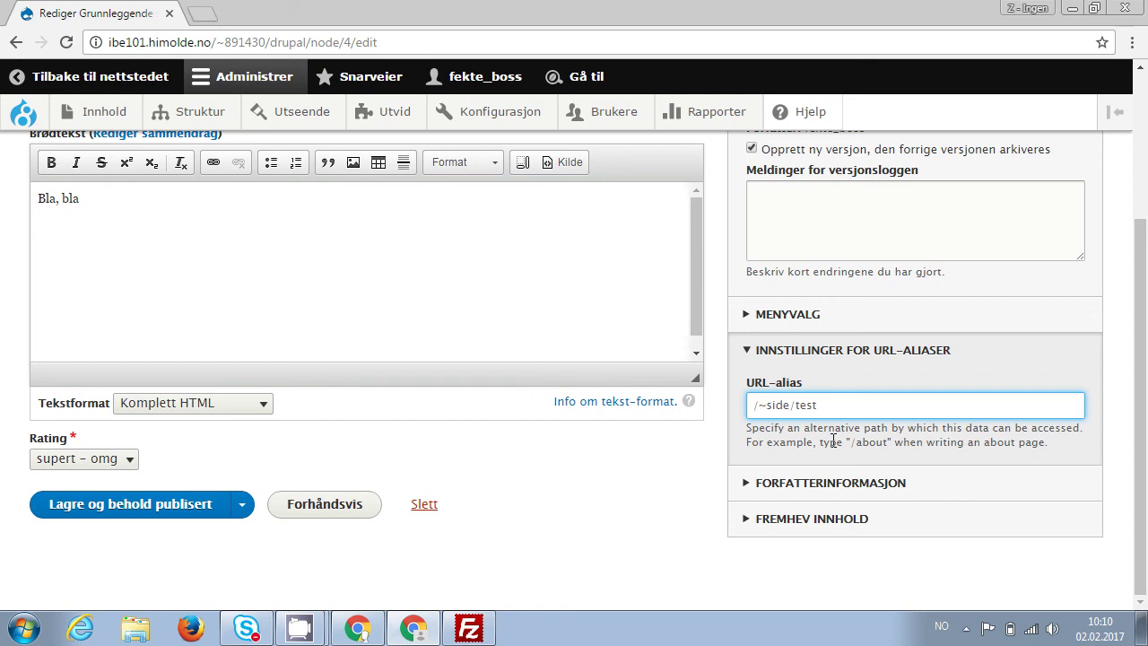
{"action": "type", "text": "891430/drupal/"}
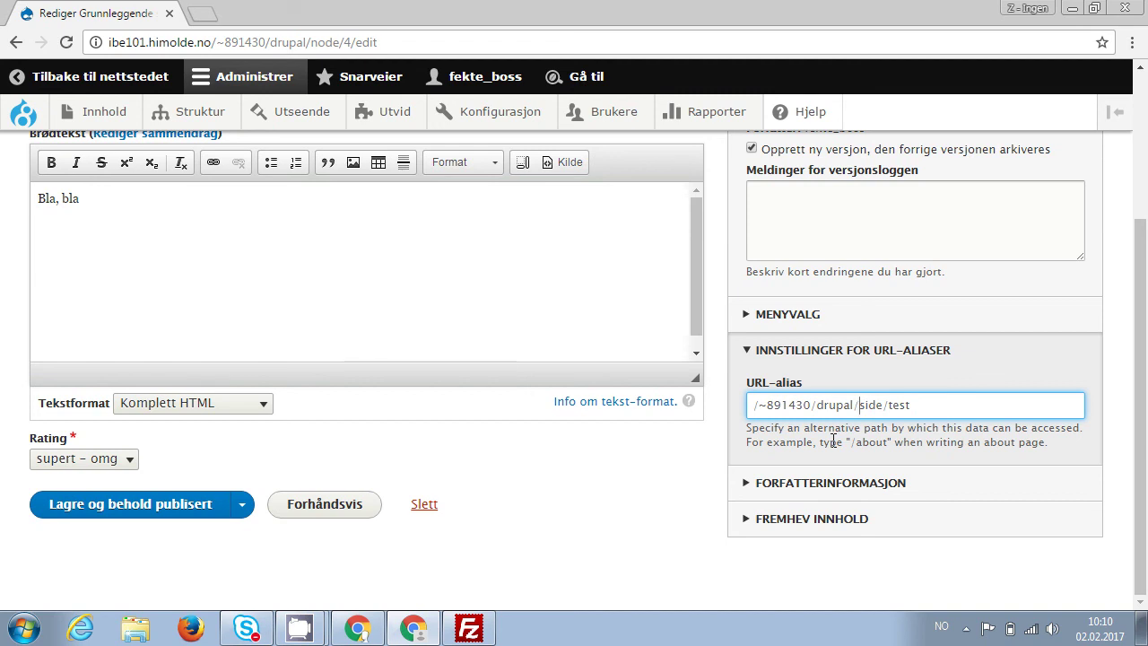
{"action": "key", "text": "shift+Left"}
{"action": "key", "text": "shift+Left"}
{"action": "key", "text": "shift+Left"}
{"action": "key", "text": "shift+Left"}
{"action": "key", "text": "shift+Left"}
{"action": "key", "text": "shift+Left"}
{"action": "key", "text": "shift+Left"}
{"action": "key", "text": "shift+Left"}
{"action": "key", "text": "shift+Left"}
{"action": "key", "text": "shift+Left"}
{"action": "key", "text": "shift+Left"}
{"action": "key", "text": "shift+Left"}
{"action": "key", "text": "shift+Left"}
{"action": "key", "text": "shift+Left"}
{"action": "key", "text": "shift+Left"}
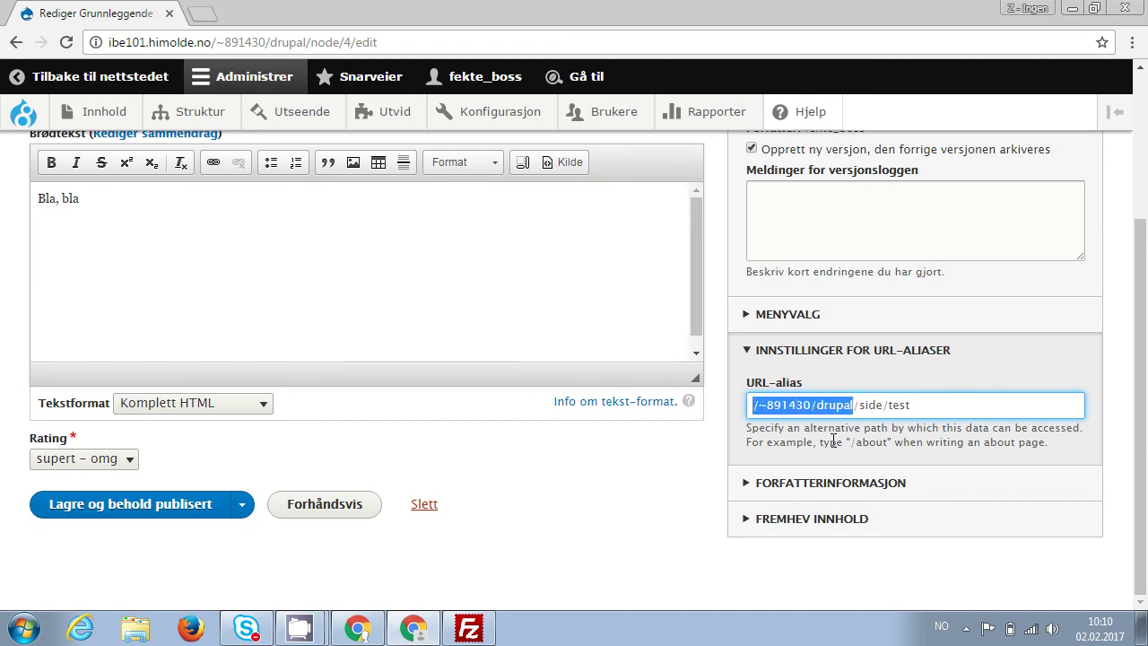
{"action": "key", "text": "BackSpace"}
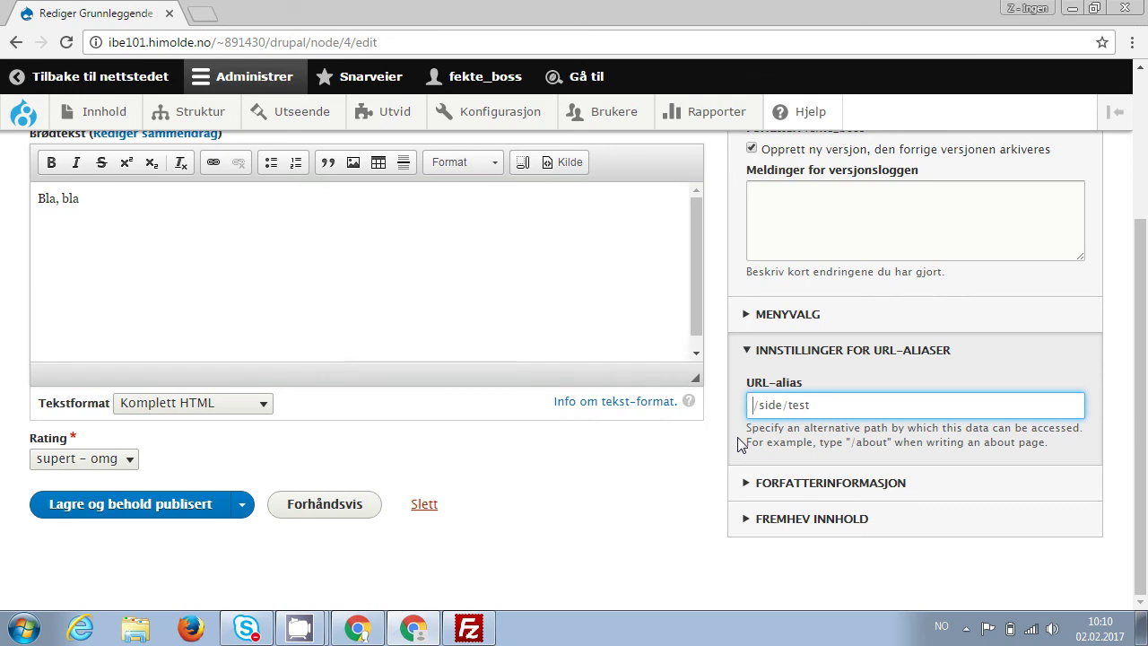
{"action": "left_click", "coordinate": [140, 509]}
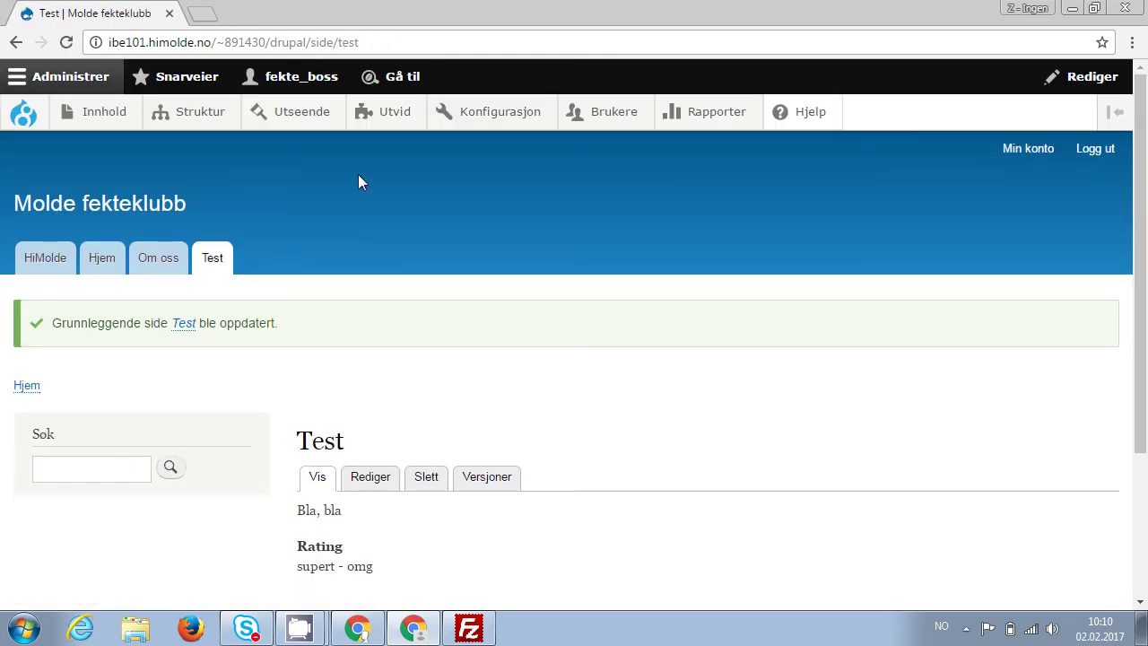
Verify the address ends in /side/test, then open Status under Rapporter.
{"action": "left_click", "coordinate": [372, 39]}
{"action": "left_click", "coordinate": [372, 41]}
{"action": "key", "text": "shift+Left"}
{"action": "key", "text": "shift+Left"}
{"action": "key", "text": "shift+Left"}
{"action": "key", "text": "shift+Left"}
{"action": "key", "text": "shift+Left"}
{"action": "key", "text": "shift+Left"}
{"action": "key", "text": "shift+Left"}
{"action": "key", "text": "shift+Left"}
{"action": "key", "text": "shift+Left"}
{"action": "key", "text": "shift+Left"}
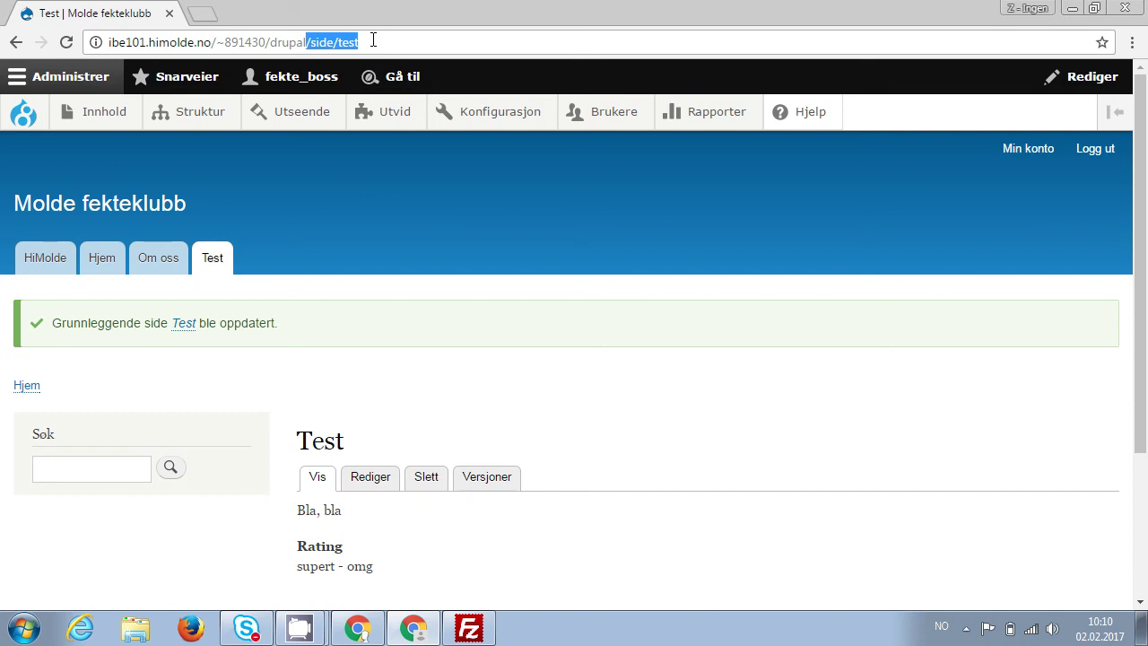
{"action": "left_click", "coordinate": [429, 45]}
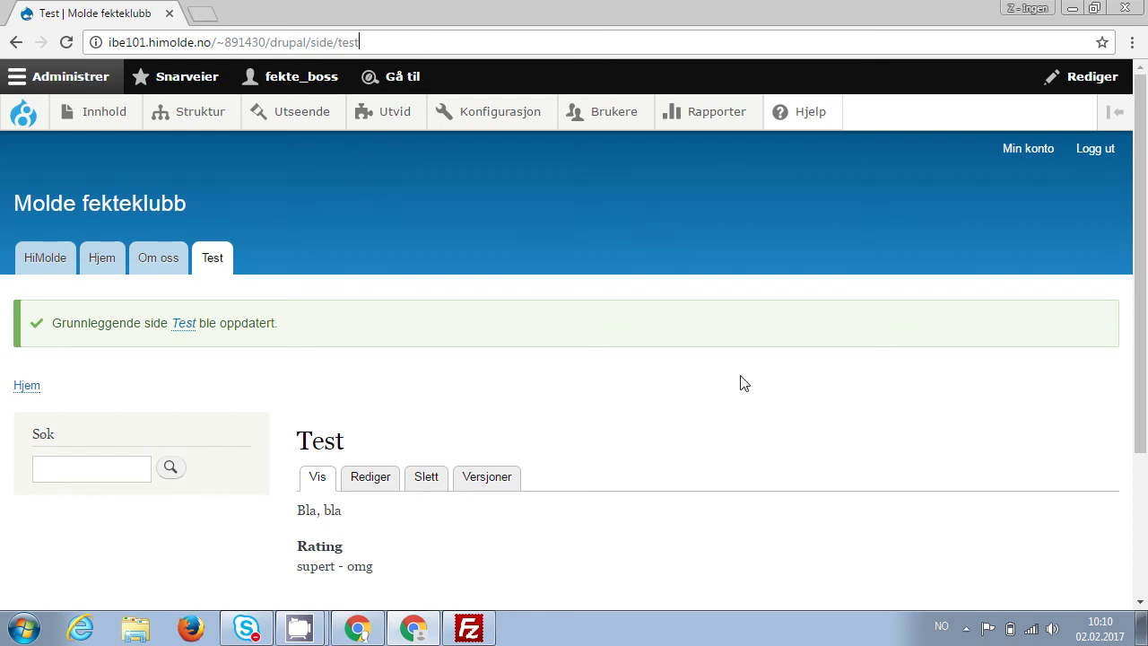
{"action": "scroll", "coordinate": [741, 382], "scroll_direction": "down", "scroll_amount": 1}
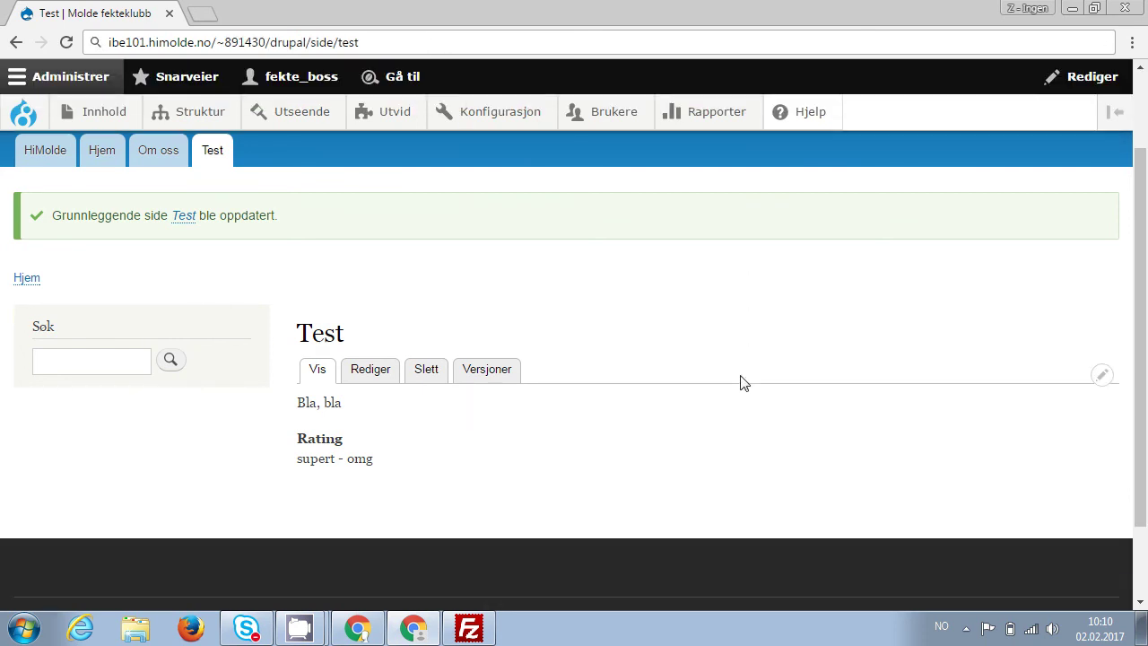
{"action": "scroll", "coordinate": [740, 382], "scroll_direction": "up", "scroll_amount": 1}
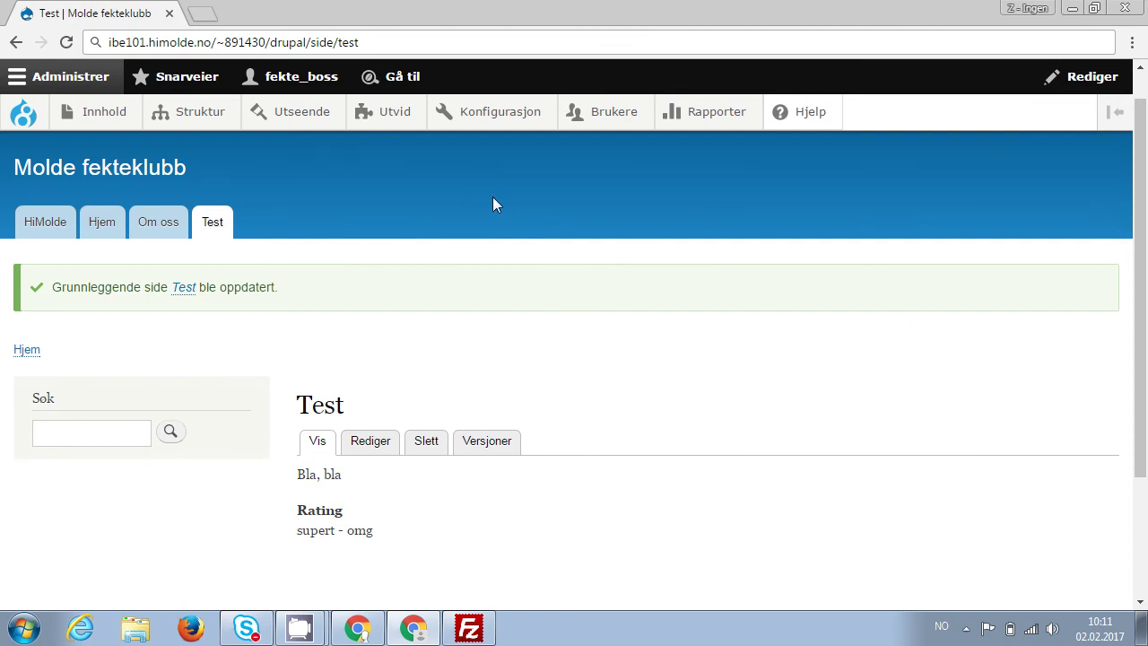
{"action": "mouse_move", "coordinate": [711, 112]}
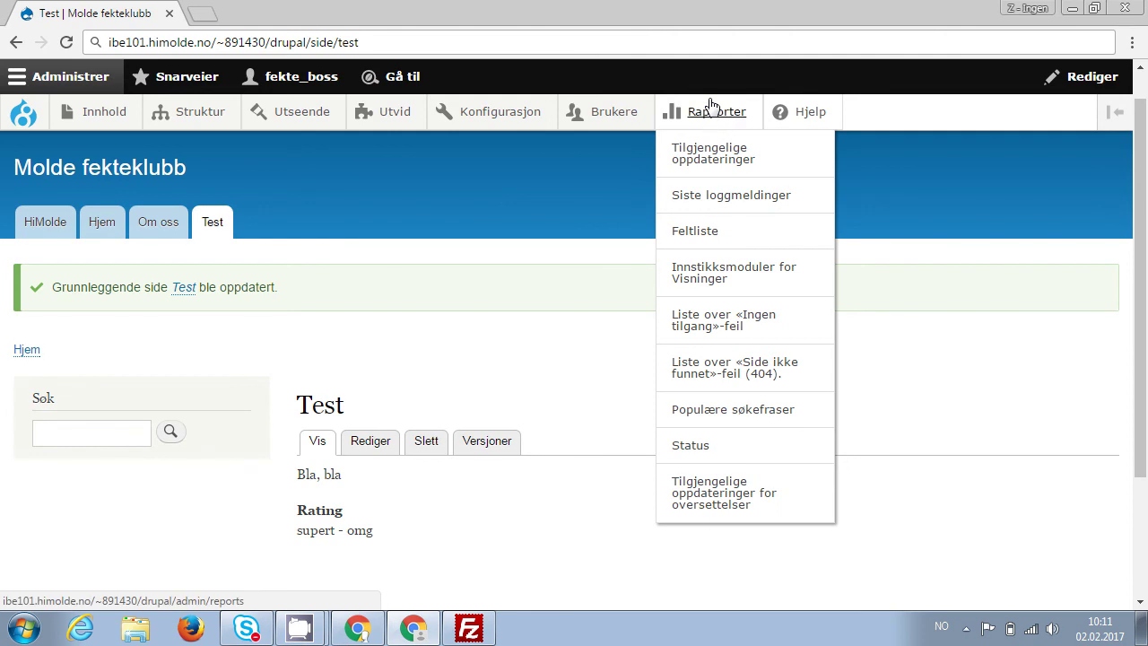
{"action": "left_click", "coordinate": [689, 446]}
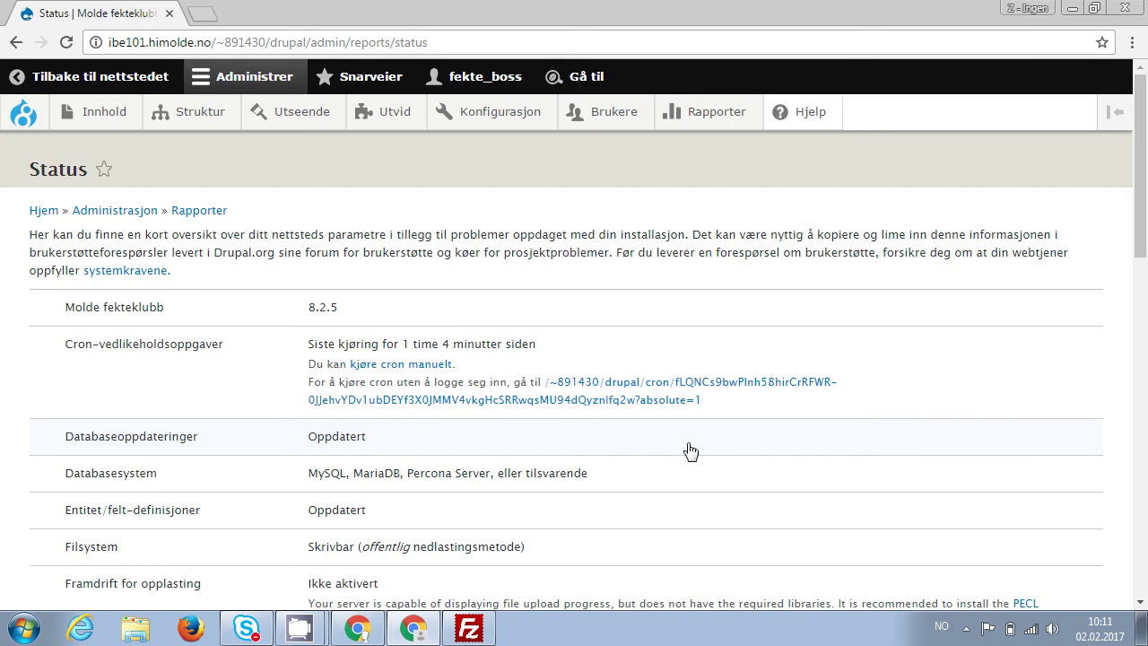
Find and highlight the 'Innstillinger for betrodde verter' warning on the Status report, then switch to FileZilla.
{"action": "scroll", "coordinate": [690, 450], "scroll_direction": "down", "scroll_amount": 3}
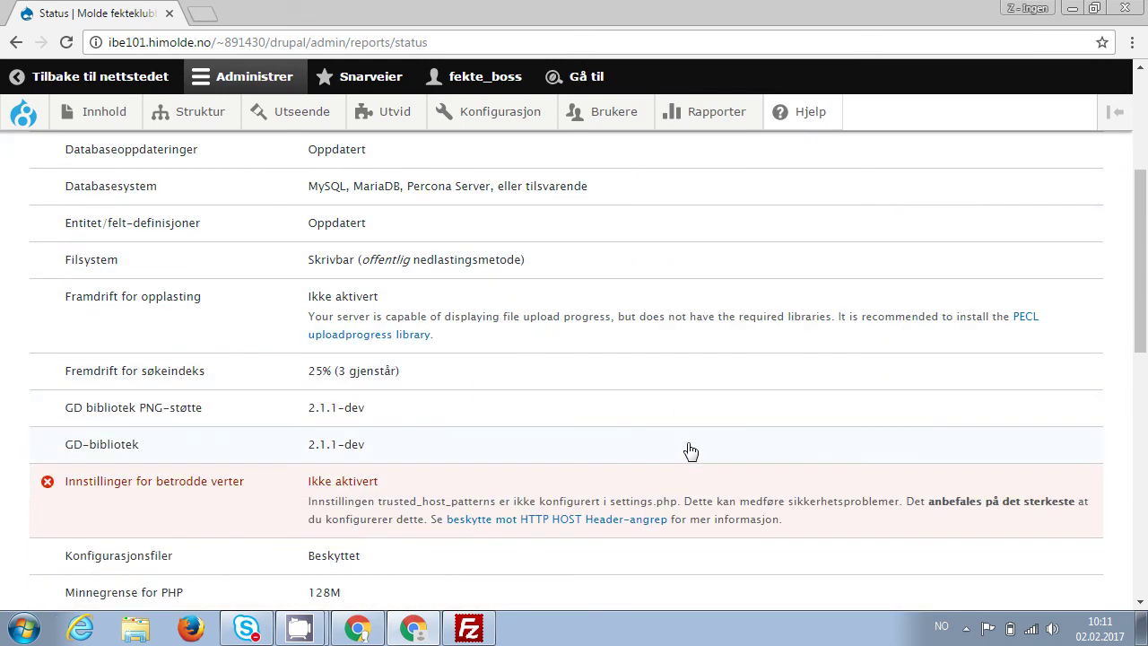
{"action": "scroll", "coordinate": [690, 450], "scroll_direction": "down", "scroll_amount": 1}
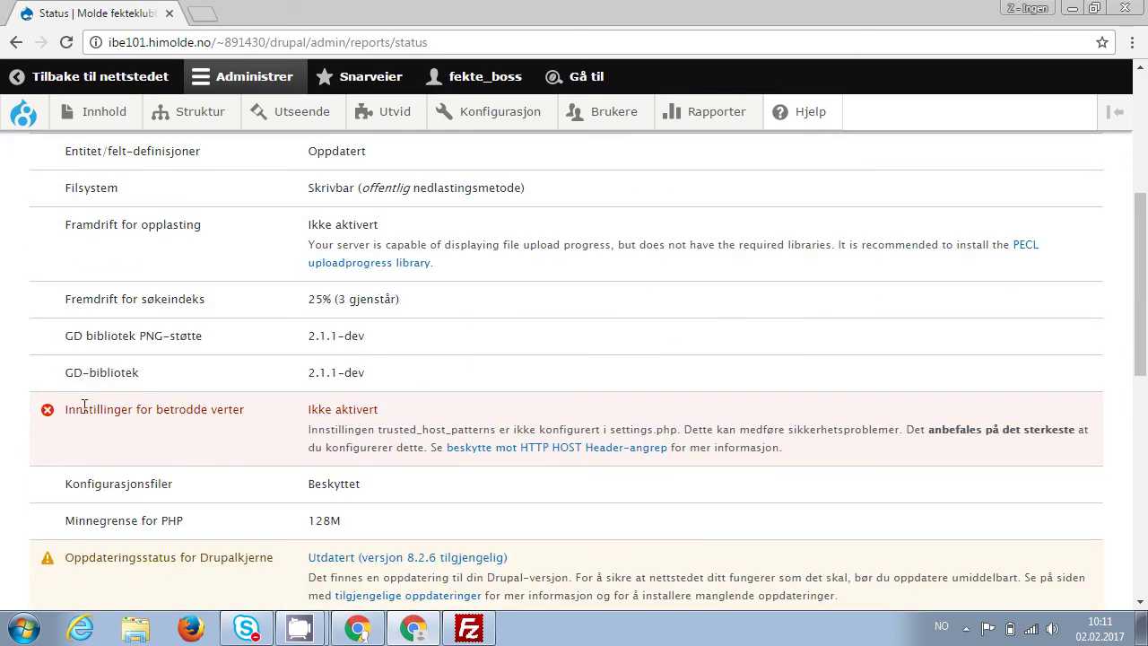
{"action": "left_click_drag", "start_coordinate": [65, 411], "coordinate": [244, 413]}
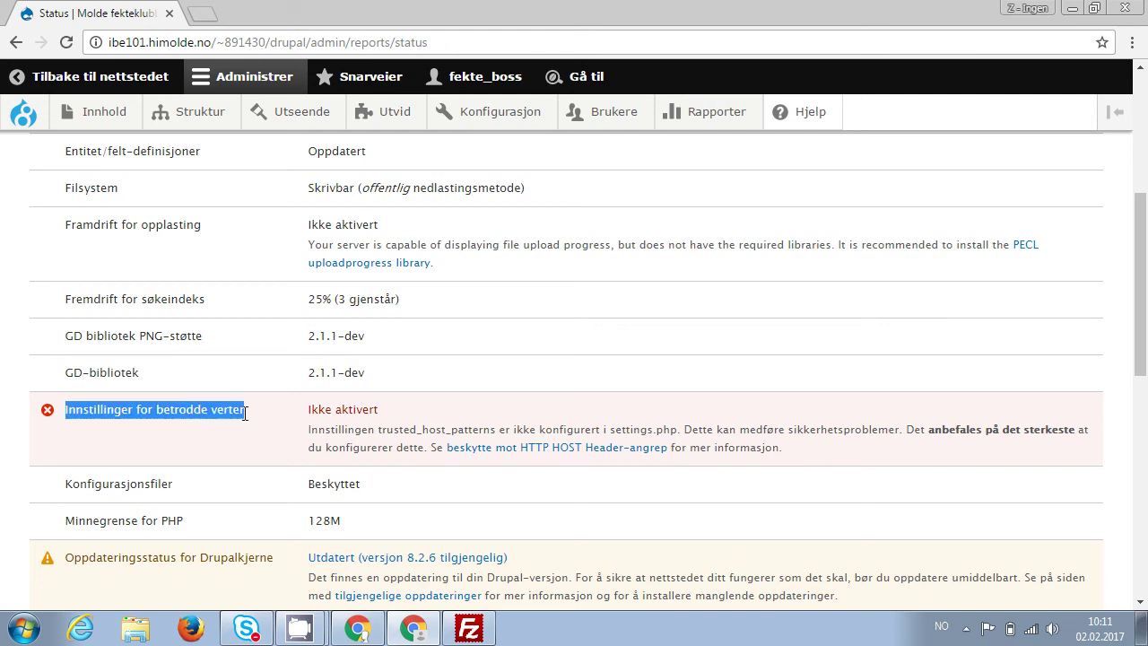
{"action": "left_click", "coordinate": [288, 441]}
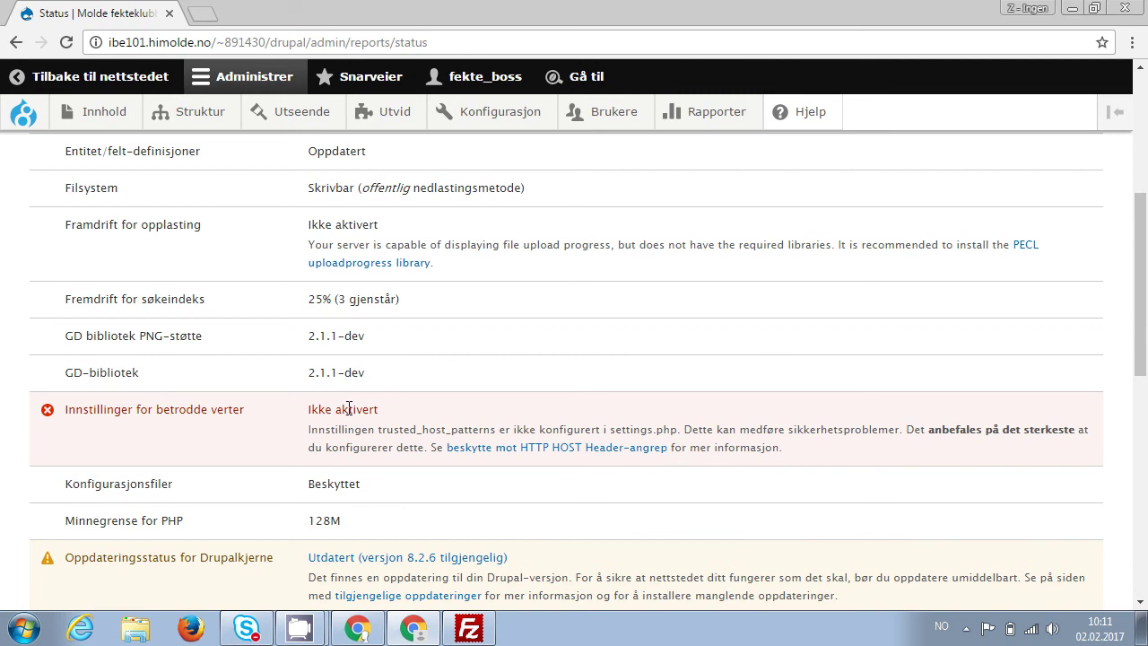
{"action": "left_click_drag", "start_coordinate": [1142, 280], "coordinate": [1145, 339]}
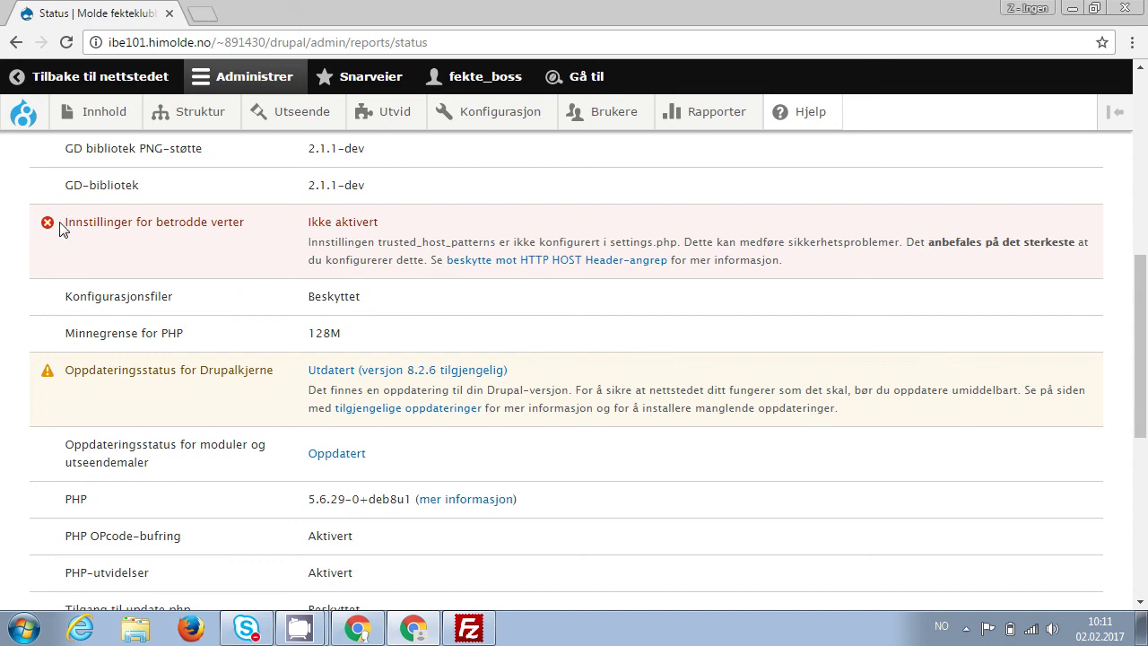
{"action": "left_click_drag", "start_coordinate": [61, 224], "coordinate": [246, 218]}
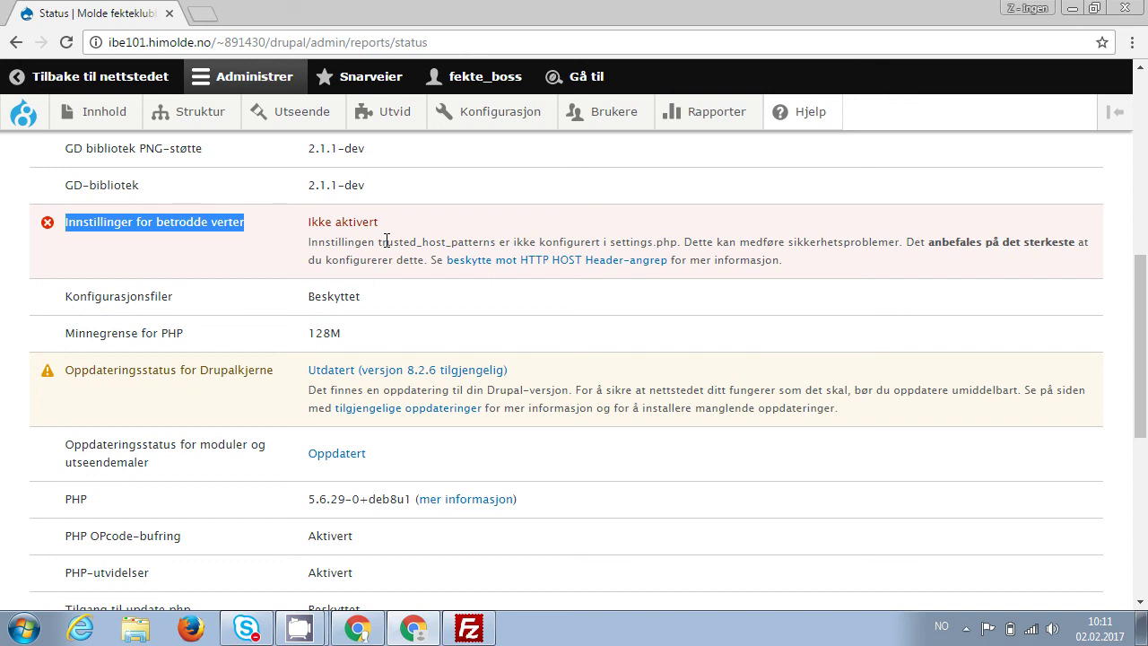
{"action": "key", "text": "alt+Tab"}
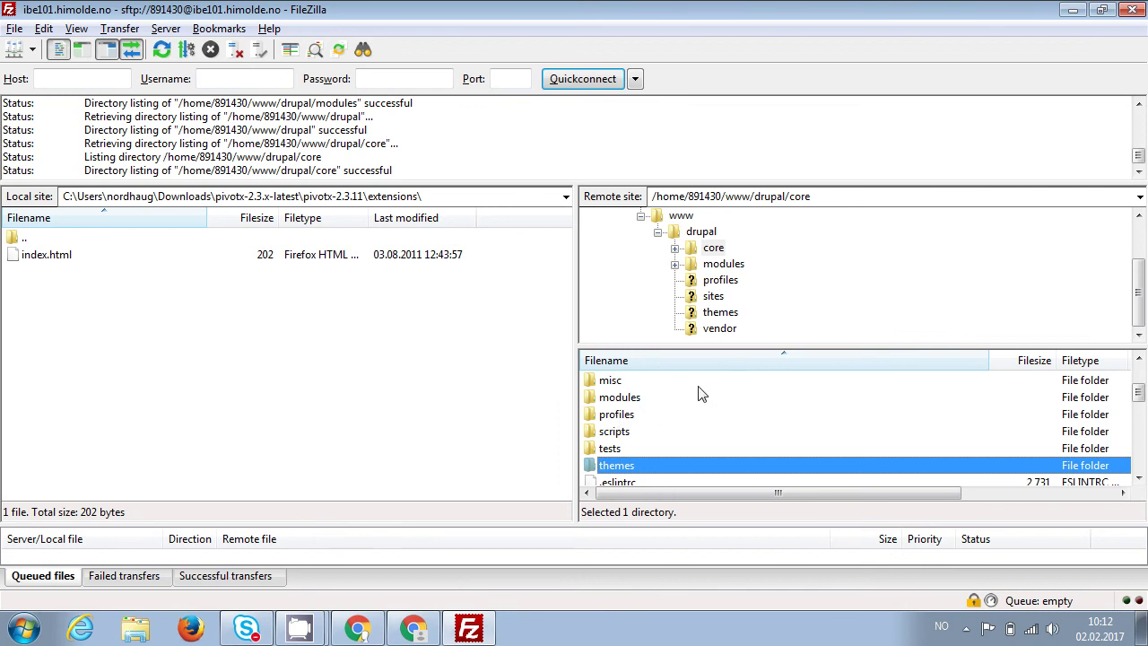
Browse to drupal/sites/default on the server and open settings.php with View/Edit.
{"action": "left_click", "coordinate": [704, 232]}
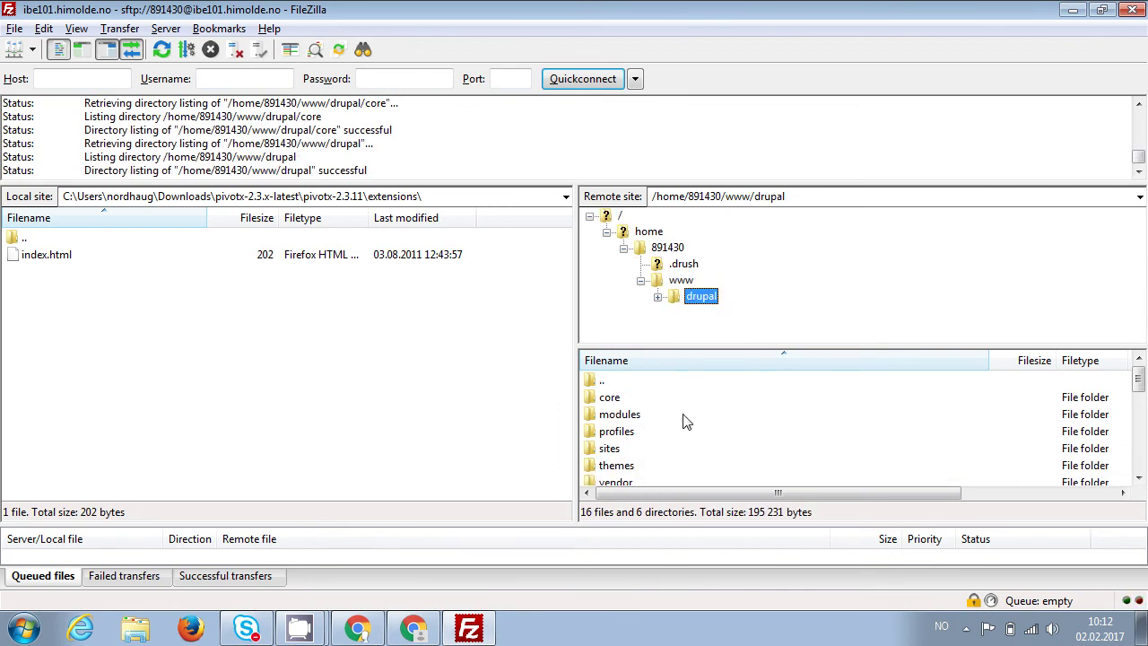
{"action": "double_click", "coordinate": [617, 451]}
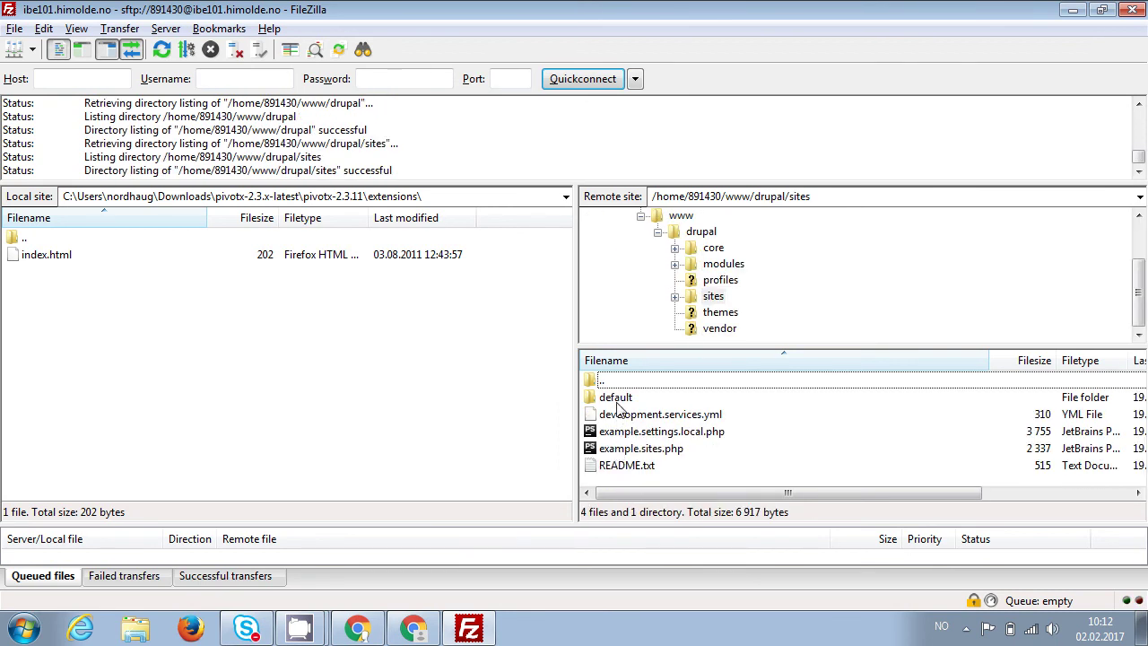
{"action": "double_click", "coordinate": [619, 399]}
{"action": "left_click", "coordinate": [631, 449]}
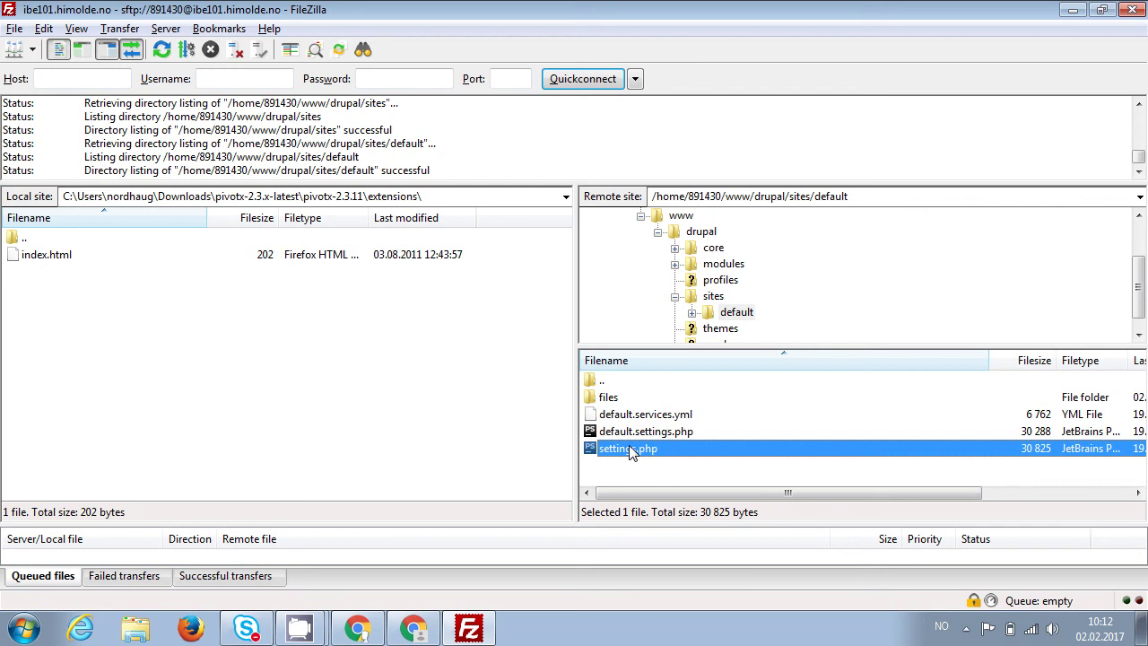
{"action": "right_click", "coordinate": [630, 451]}
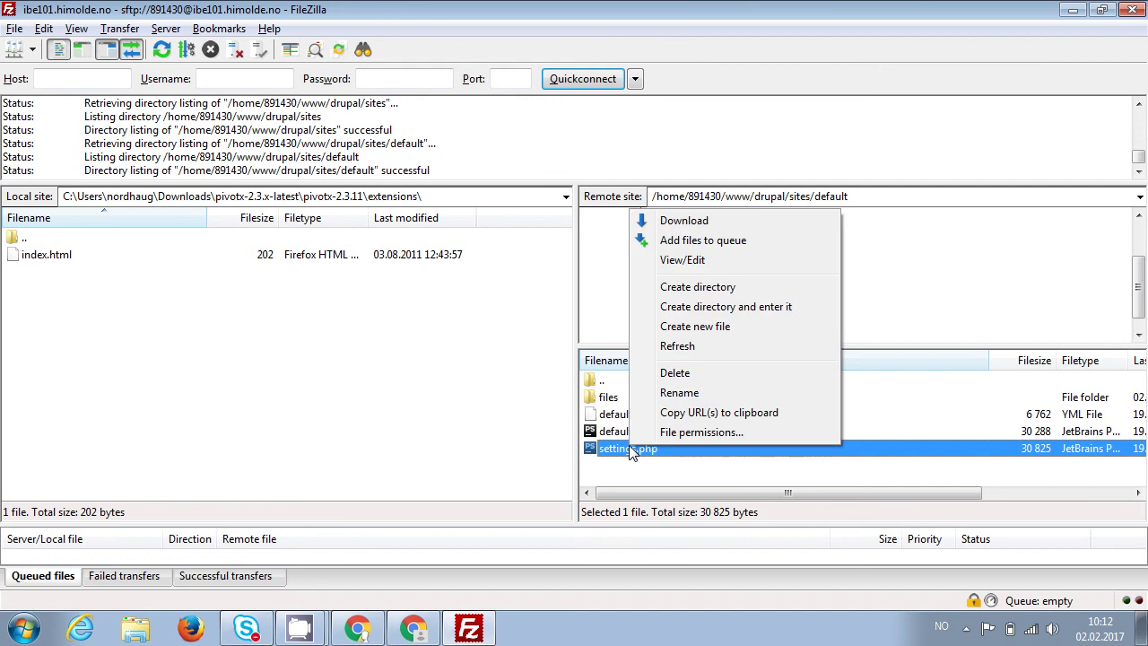
{"action": "left_click", "coordinate": [683, 260]}
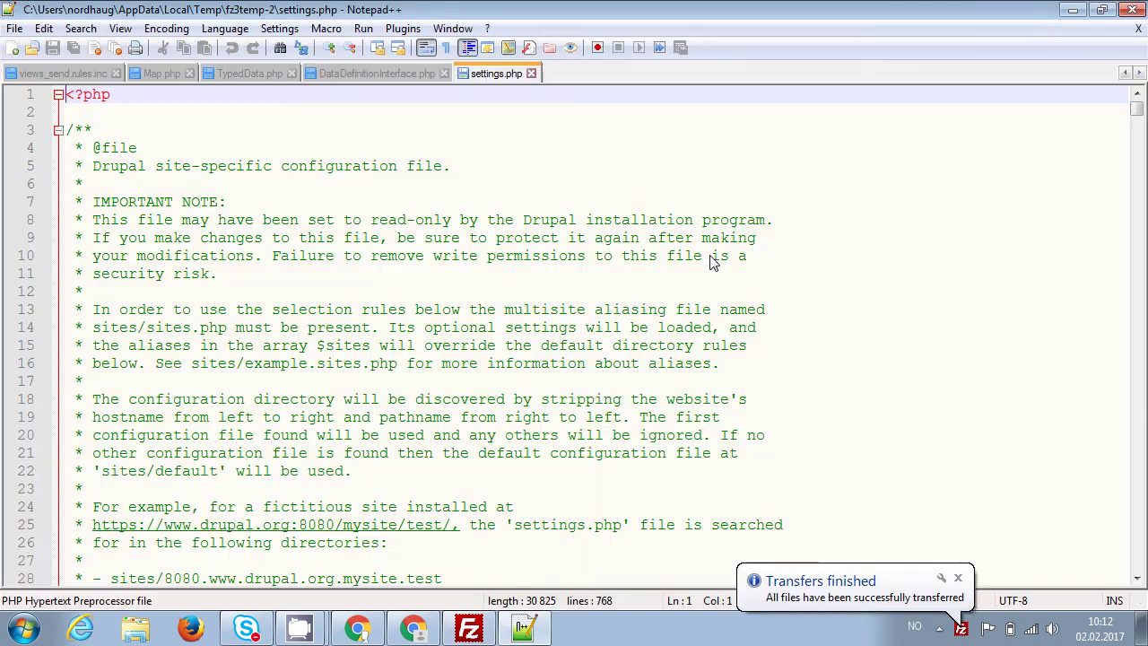
Search settings.php for the database username to jump to the connection settings.
{"action": "key", "text": "ctrl+f"}
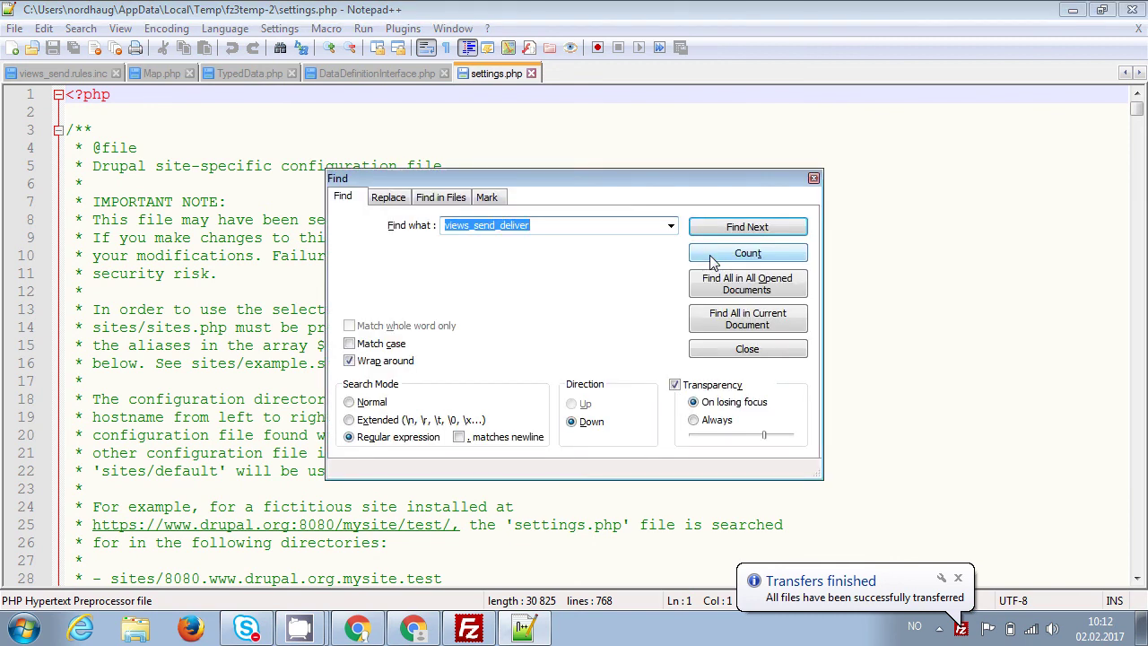
{"action": "type", "text": "891430"}
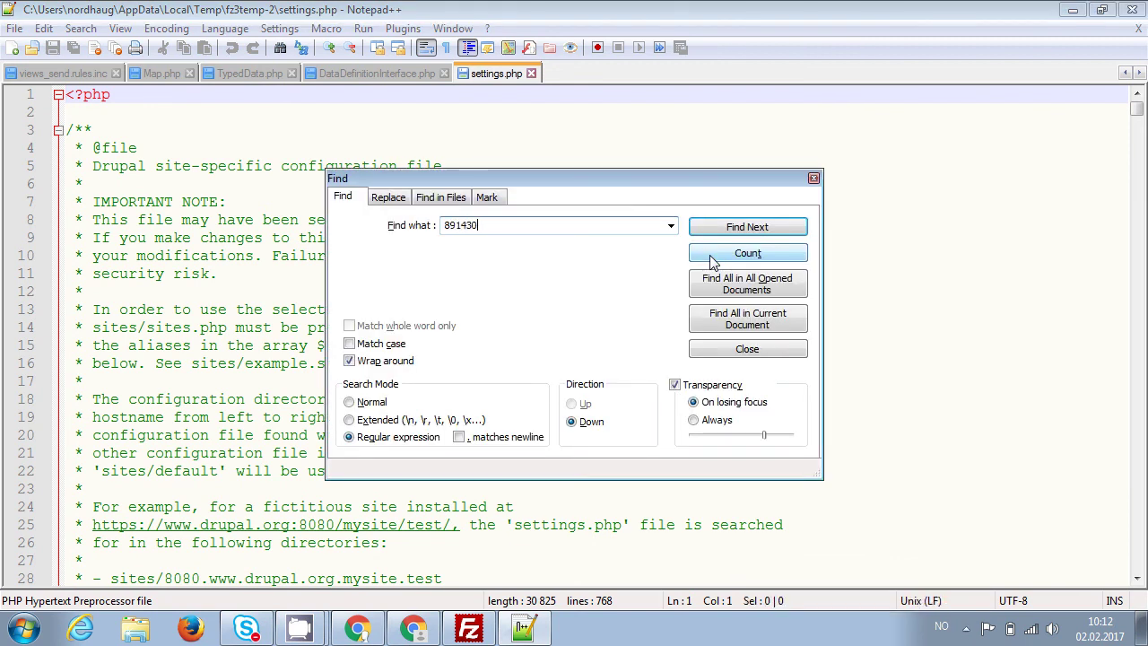
{"action": "key", "text": "Return"}
{"action": "left_click", "coordinate": [741, 352]}
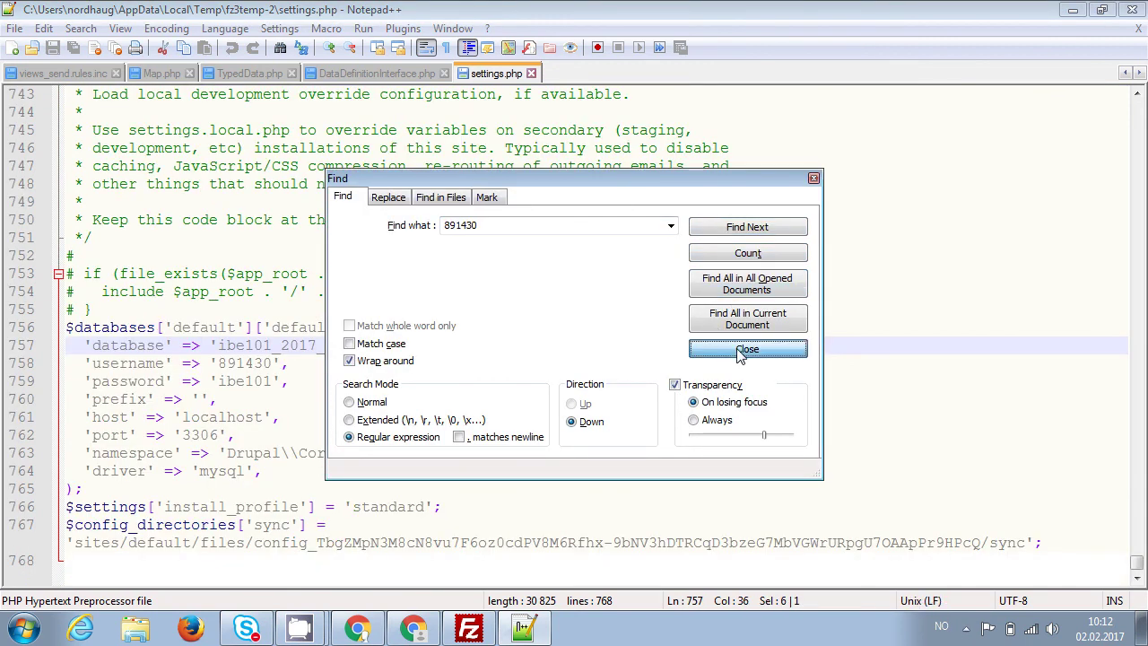
{"action": "left_click", "coordinate": [114, 305]}
Step through the $databases array lines, including host, password and driver entries.
{"action": "key", "text": "Right"}
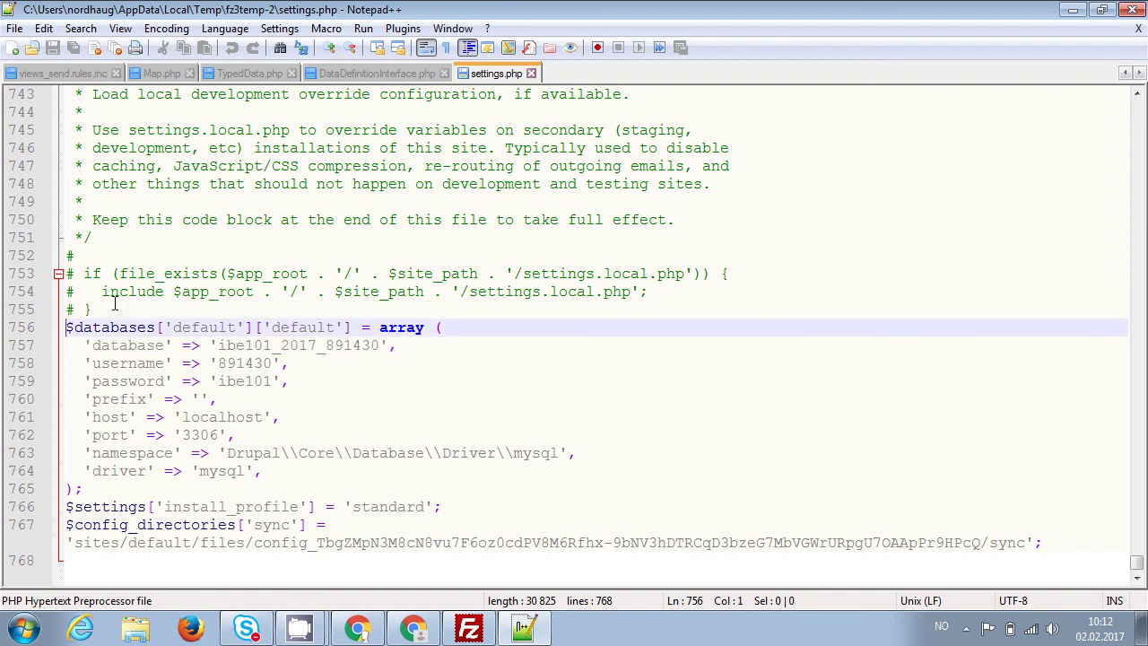
{"action": "key", "text": "shift+Right"}
{"action": "key", "text": "shift+Right"}
{"action": "key", "text": "shift+Right"}
{"action": "key", "text": "shift+Right"}
{"action": "key", "text": "shift+Right"}
{"action": "key", "text": "shift+Right"}
{"action": "key", "text": "shift+Right"}
{"action": "key", "text": "shift+Right"}
{"action": "key", "text": "shift+Right"}
{"action": "key", "text": "shift+Right"}
{"action": "key", "text": "shift+Right"}
{"action": "key", "text": "shift+Right"}
{"action": "key", "text": "shift+Right"}
{"action": "key", "text": "shift+Right"}
{"action": "key", "text": "shift+Right"}
{"action": "key", "text": "shift+Right"}
{"action": "key", "text": "shift+Right"}
{"action": "key", "text": "shift+Right"}
{"action": "key", "text": "shift+Right"}
{"action": "key", "text": "shift+Right"}
{"action": "key", "text": "shift+Right"}
{"action": "key", "text": "Down"}
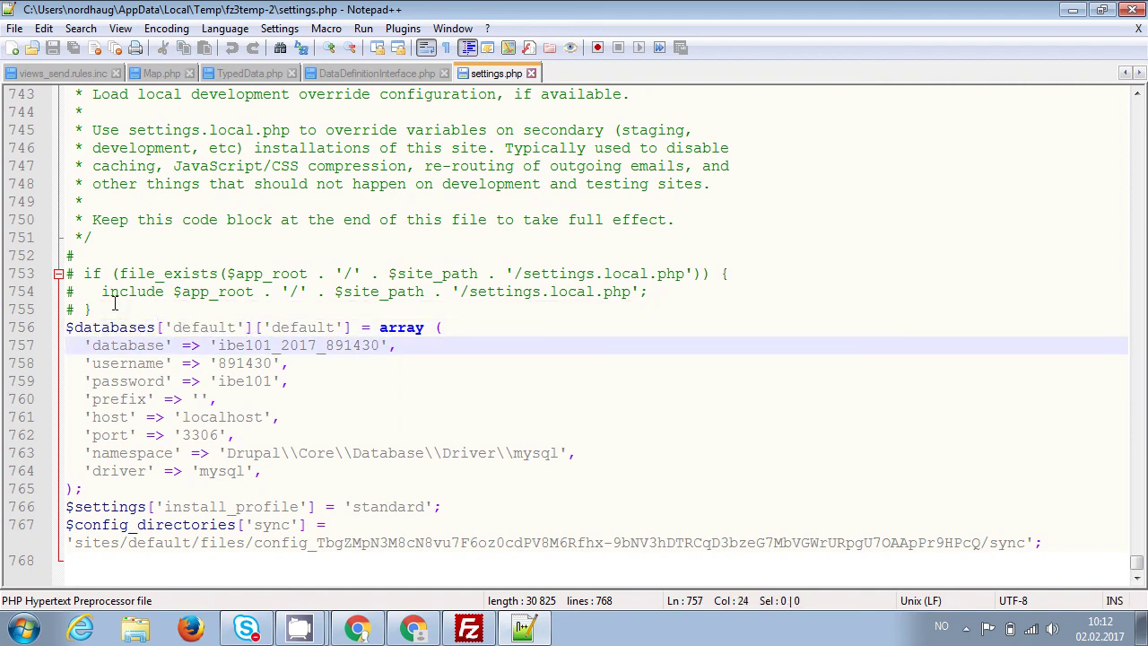
{"action": "key", "text": "Left"}
{"action": "key", "text": "Left"}
{"action": "key", "text": "Down"}
{"action": "key", "text": "Down"}
{"action": "key", "text": "Down"}
{"action": "key", "text": "Down"}
{"action": "key", "text": "Down"}
{"action": "key", "text": "Down"}
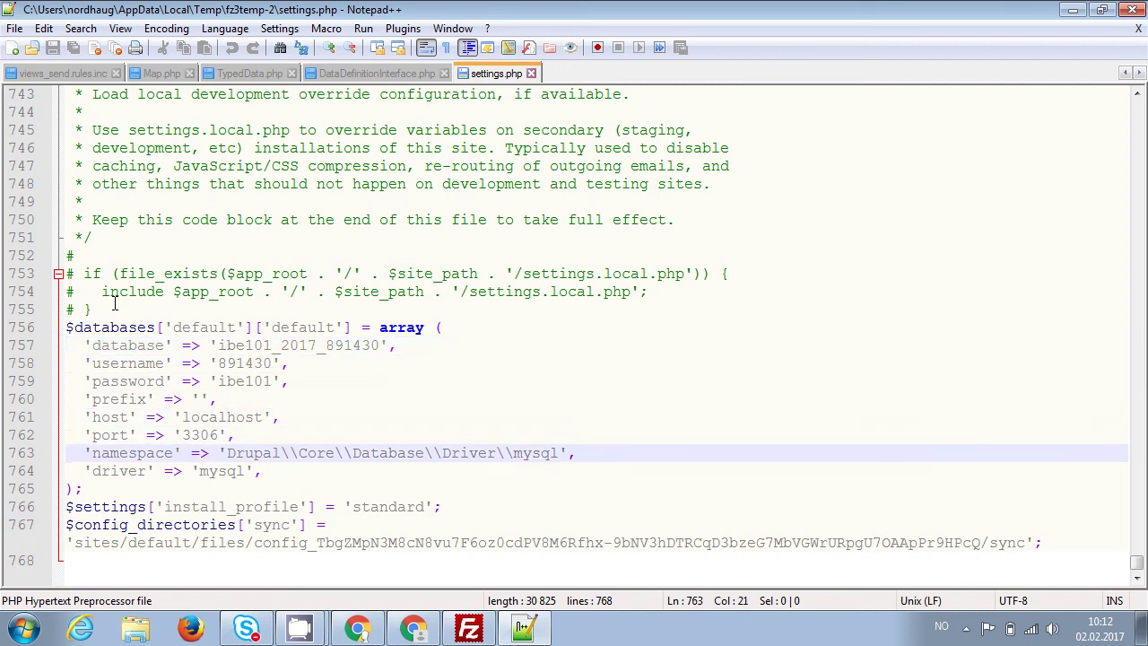
{"action": "key", "text": "Up"}
{"action": "key", "text": "Up"}
{"action": "key", "text": "Left"}
{"action": "key", "text": "Up"}
{"action": "key", "text": "Up"}
{"action": "key", "text": "Left"}
{"action": "key", "text": "Left"}
{"action": "key", "text": "Left"}
{"action": "key", "text": "shift+Right"}
{"action": "key", "text": "shift+Right"}
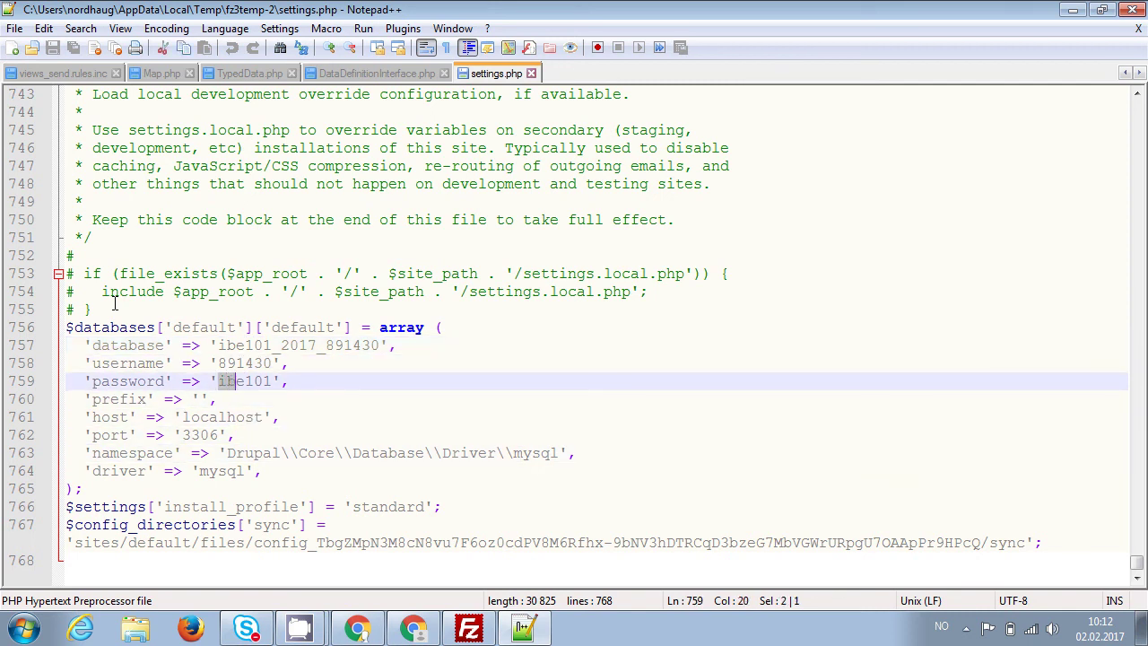
{"action": "key", "text": "shift+Right"}
{"action": "key", "text": "shift+Right"}
{"action": "key", "text": "shift+Right"}
{"action": "key", "text": "shift+Right"}
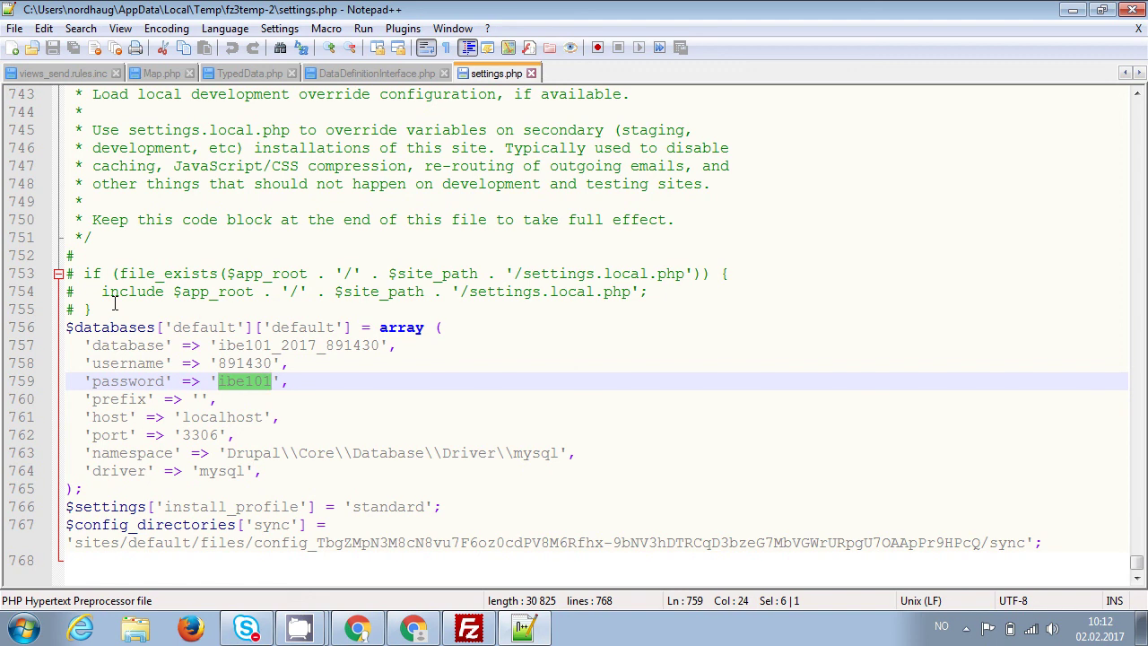
{"action": "key", "text": "Down"}
{"action": "key", "text": "Down"}
{"action": "key", "text": "Down"}
{"action": "key", "text": "Down"}
{"action": "key", "text": "Down"}
{"action": "key", "text": "Down"}
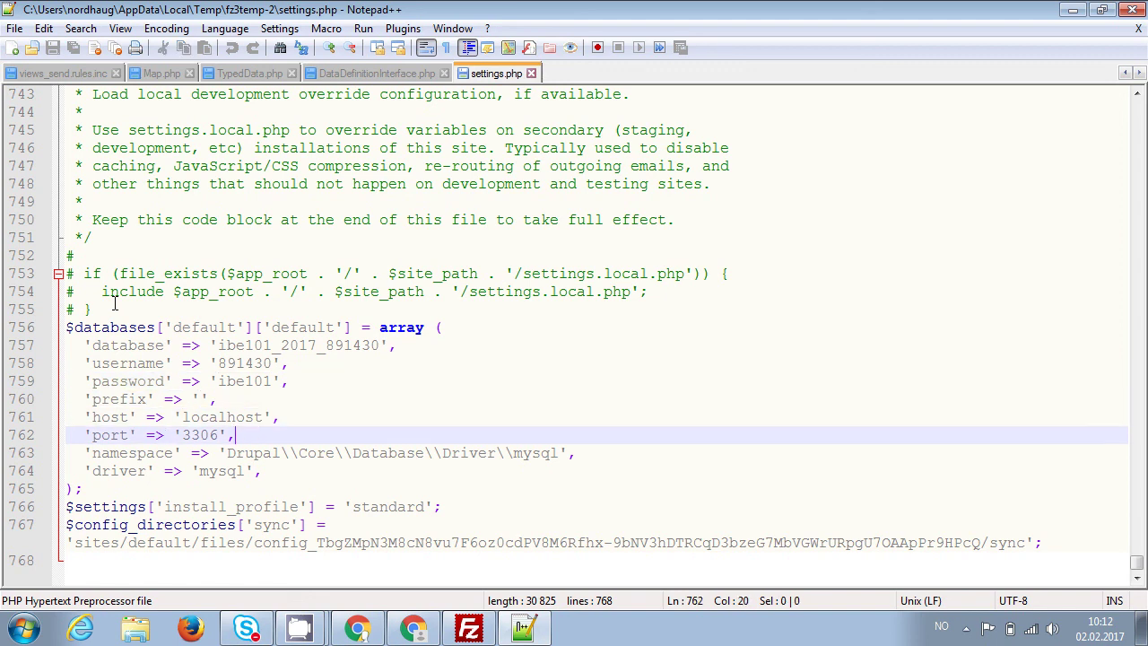
{"action": "key", "text": "Up"}
{"action": "key", "text": "Up"}
{"action": "key", "text": "Up"}
{"action": "key", "text": "Up"}
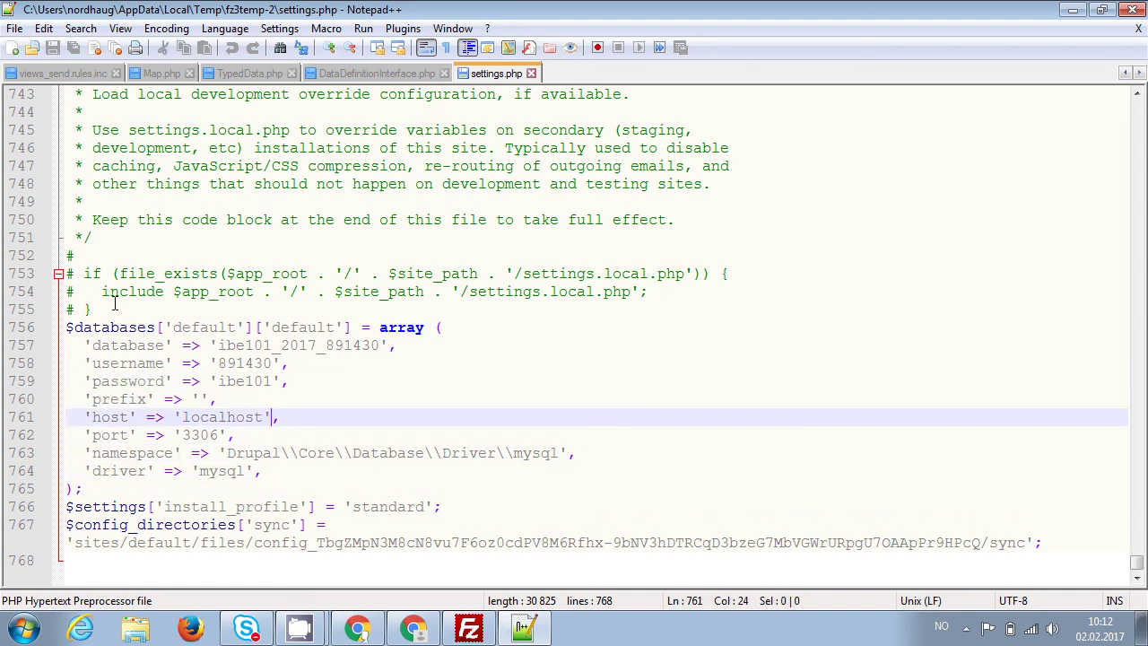
Search settings.php for 'trusted' to reach the trusted host configuration notes.
{"action": "key", "text": "ctrl+f"}
{"action": "type", "text": "tr"}
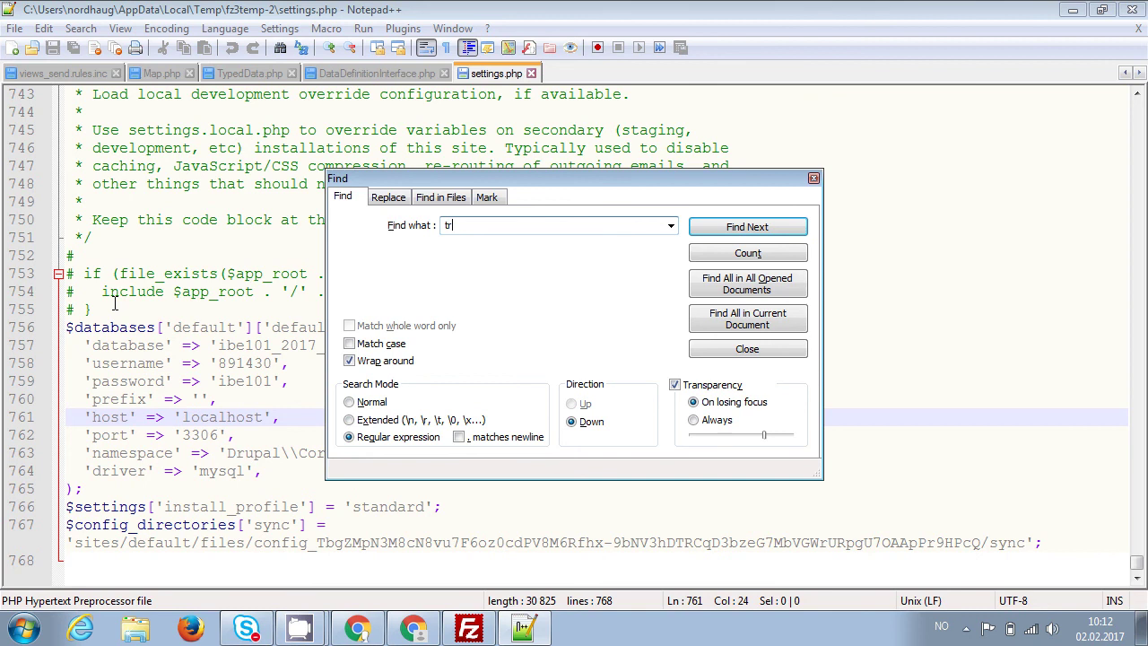
{"action": "type", "text": "usted"}
{"action": "key", "text": "Return"}
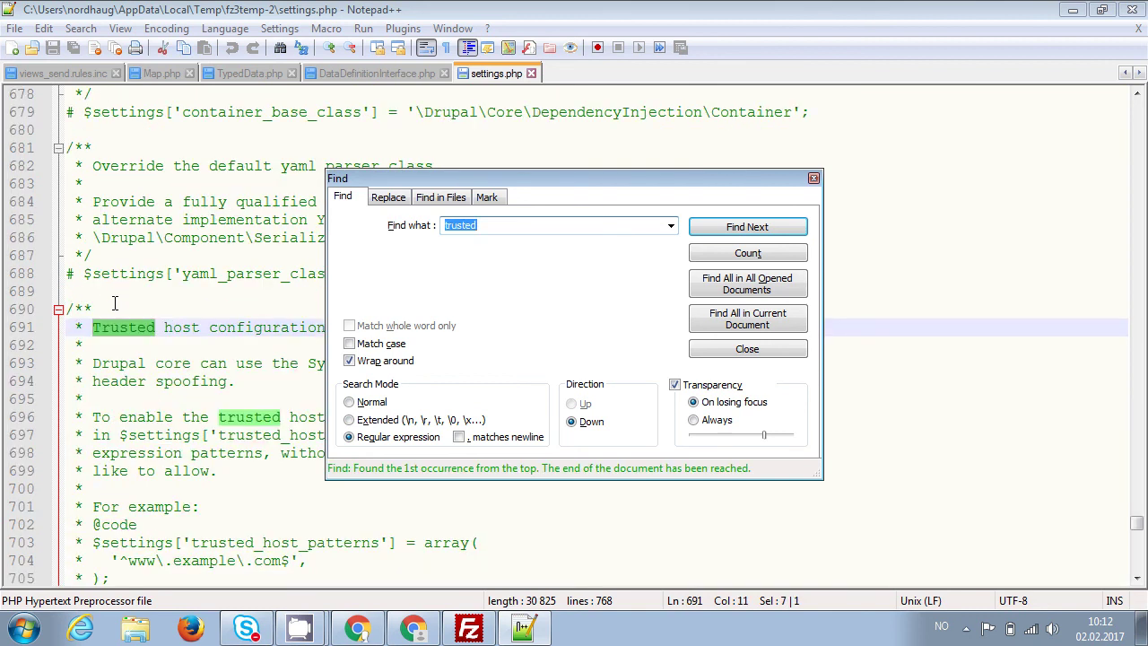
{"action": "left_click", "coordinate": [775, 349]}
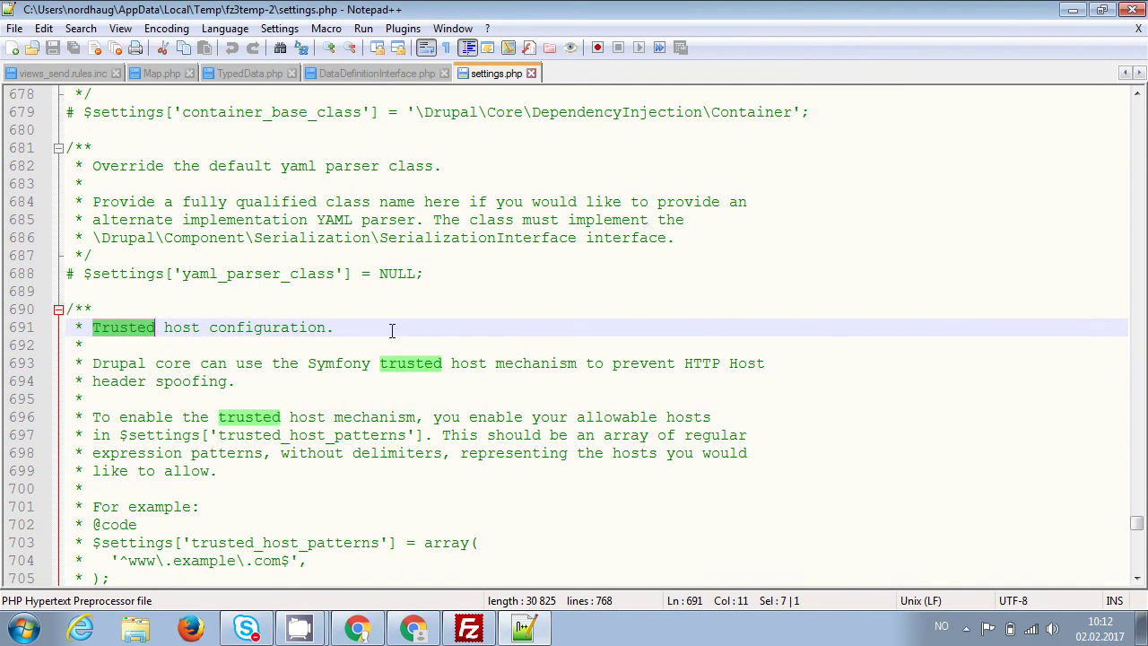
Select the three-line single-host trusted_host_patterns example and move to the blank line after the comments.
{"action": "key", "text": "Down"}
{"action": "key", "text": "Down"}
{"action": "key", "text": "Down"}
{"action": "key", "text": "Down"}
{"action": "key", "text": "Down"}
{"action": "key", "text": "Down"}
{"action": "key", "text": "Down"}
{"action": "key", "text": "Down"}
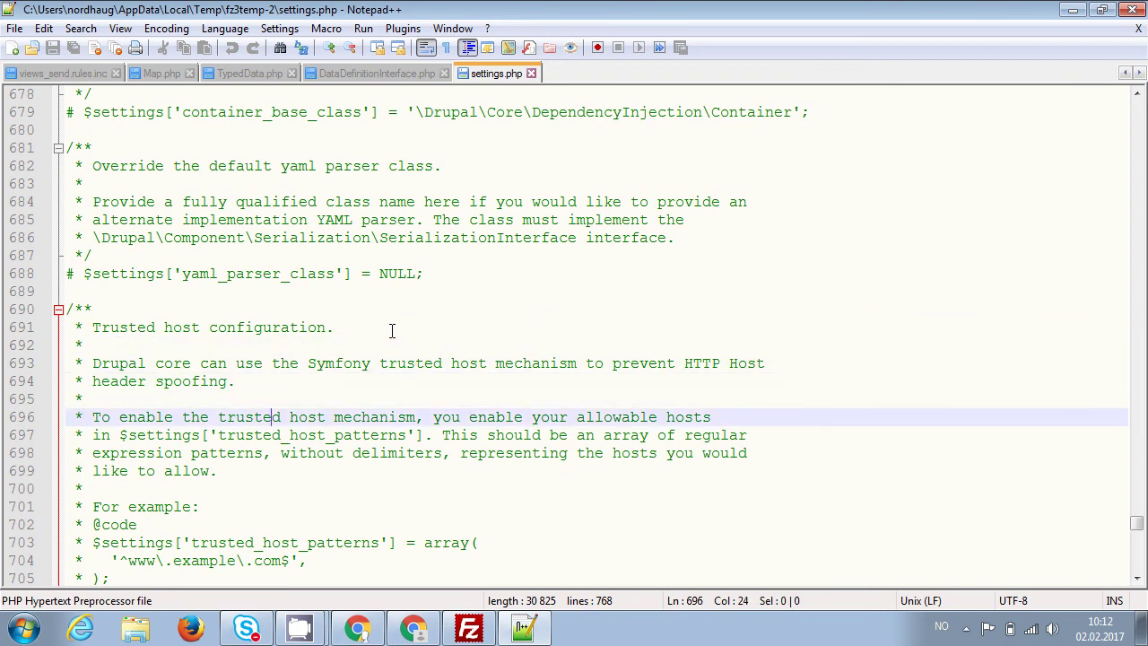
{"action": "key", "text": "Down"}
{"action": "key", "text": "Down"}
{"action": "key", "text": "Down"}
{"action": "key", "text": "Down"}
{"action": "key", "text": "Down"}
{"action": "key", "text": "Down"}
{"action": "key", "text": "Down"}
{"action": "key", "text": "Down"}
{"action": "key", "text": "Down"}
{"action": "key", "text": "Down"}
{"action": "key", "text": "Down"}
{"action": "key", "text": "Down"}
{"action": "key", "text": "Up"}
{"action": "key", "text": "Up"}
{"action": "key", "text": "Up"}
{"action": "key", "text": "Up"}
{"action": "key", "text": "Up"}
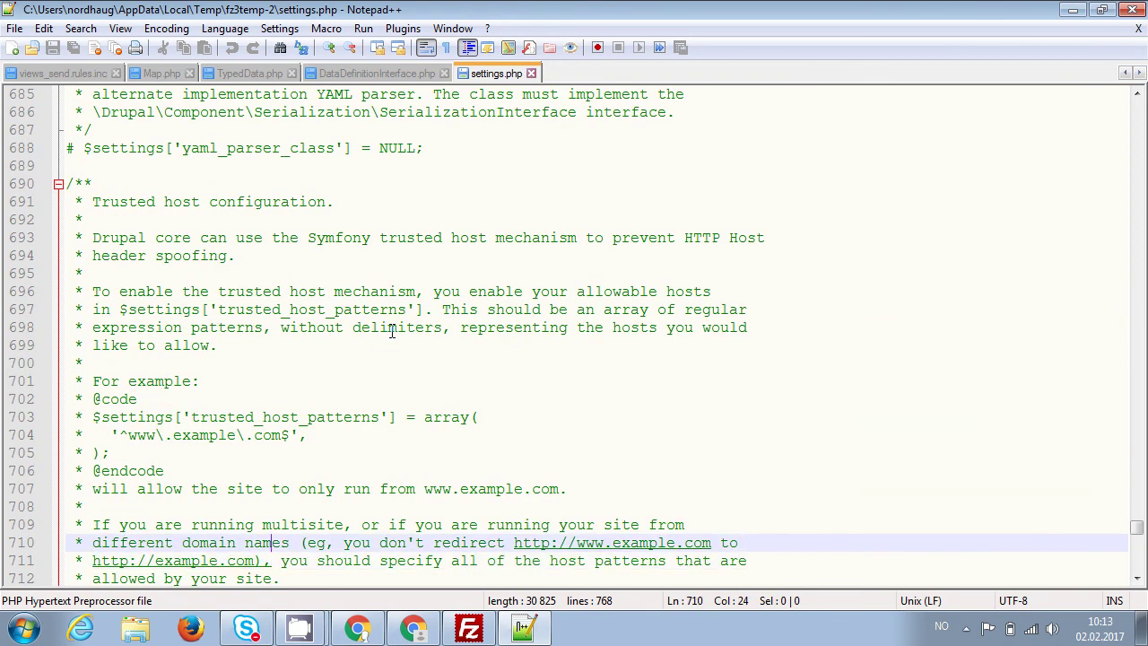
{"action": "key", "text": "Up"}
{"action": "key", "text": "Up"}
{"action": "key", "text": "Up"}
{"action": "key", "text": "Up"}
{"action": "key", "text": "Down"}
{"action": "key", "text": "Home"}
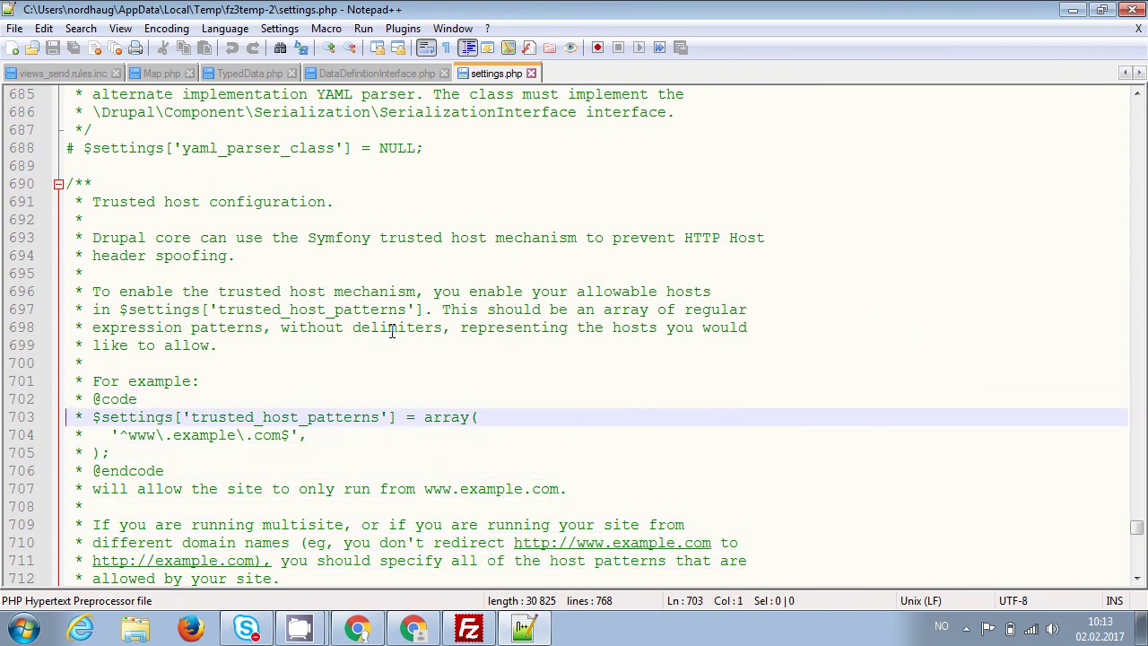
{"action": "key", "text": "shift+Down"}
{"action": "key", "text": "shift+Down"}
{"action": "key", "text": "shift+Down"}
{"action": "key", "text": "ctrl+c"}
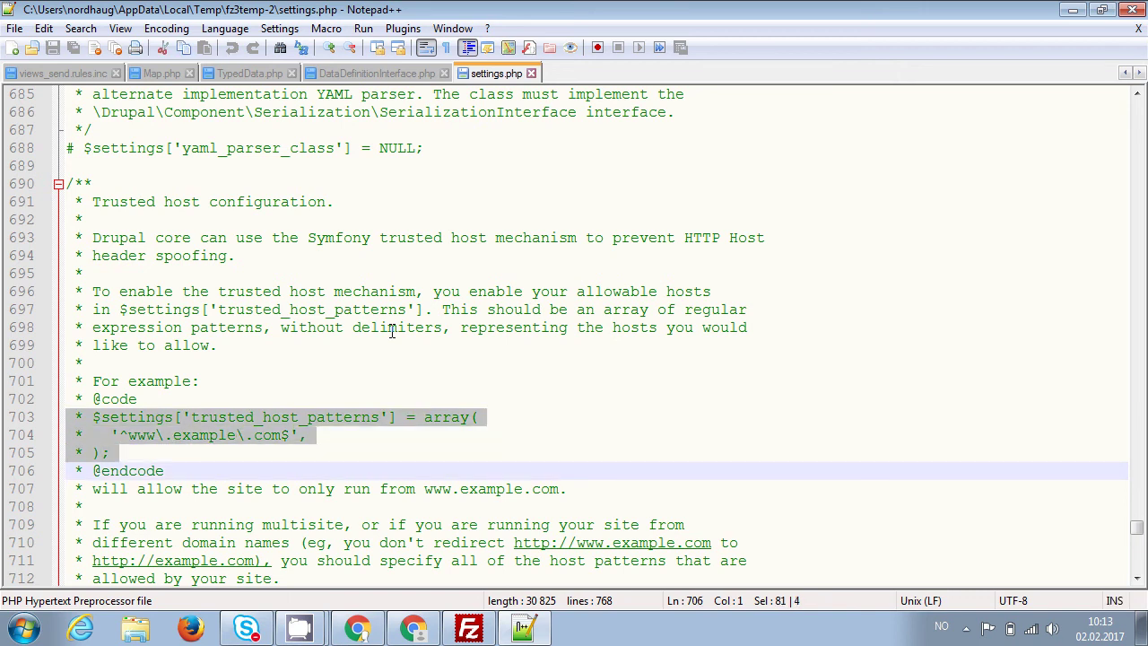
{"action": "key", "text": "Down"}
{"action": "key", "text": "Down"}
{"action": "key", "text": "Down"}
{"action": "key", "text": "Down"}
{"action": "key", "text": "Down"}
{"action": "key", "text": "Down"}
{"action": "key", "text": "Down"}
{"action": "key", "text": "Down"}
{"action": "key", "text": "Down"}
{"action": "key", "text": "Down"}
{"action": "key", "text": "Down"}
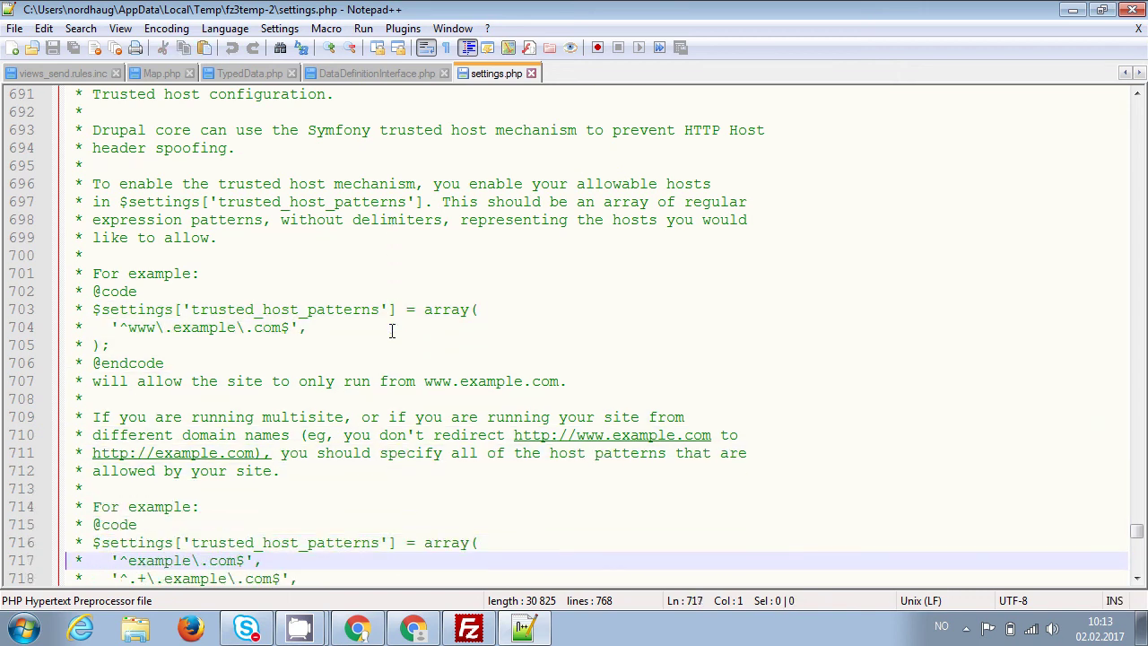
{"action": "key", "text": "Down"}
{"action": "key", "text": "Down"}
{"action": "key", "text": "Down"}
{"action": "key", "text": "Down"}
{"action": "key", "text": "Down"}
{"action": "key", "text": "Down"}
{"action": "key", "text": "Down"}
{"action": "key", "text": "Down"}
{"action": "key", "text": "Down"}
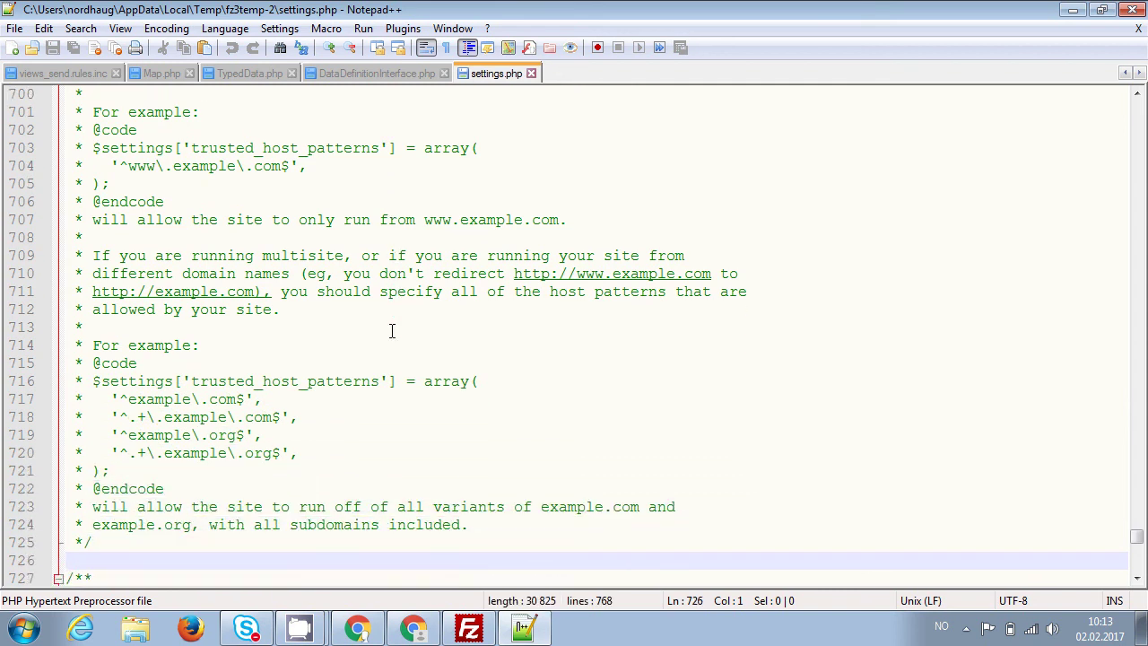
Paste the copied trusted_host_patterns example on the empty line below the comment block.
{"action": "key", "text": "Up"}
{"action": "key", "text": "Down"}
{"action": "key", "text": "Up"}
{"action": "key", "text": "End"}
{"action": "key", "text": "shift+Left"}
{"action": "key", "text": "Right"}
{"action": "key", "text": "Down"}
{"action": "key", "text": "ctrl+v"}
Strip the ' * ' comment prefix from the three pasted lines so the setting is active.
{"action": "key", "text": "Up"}
{"action": "key", "text": "Up"}
{"action": "key", "text": "Up"}
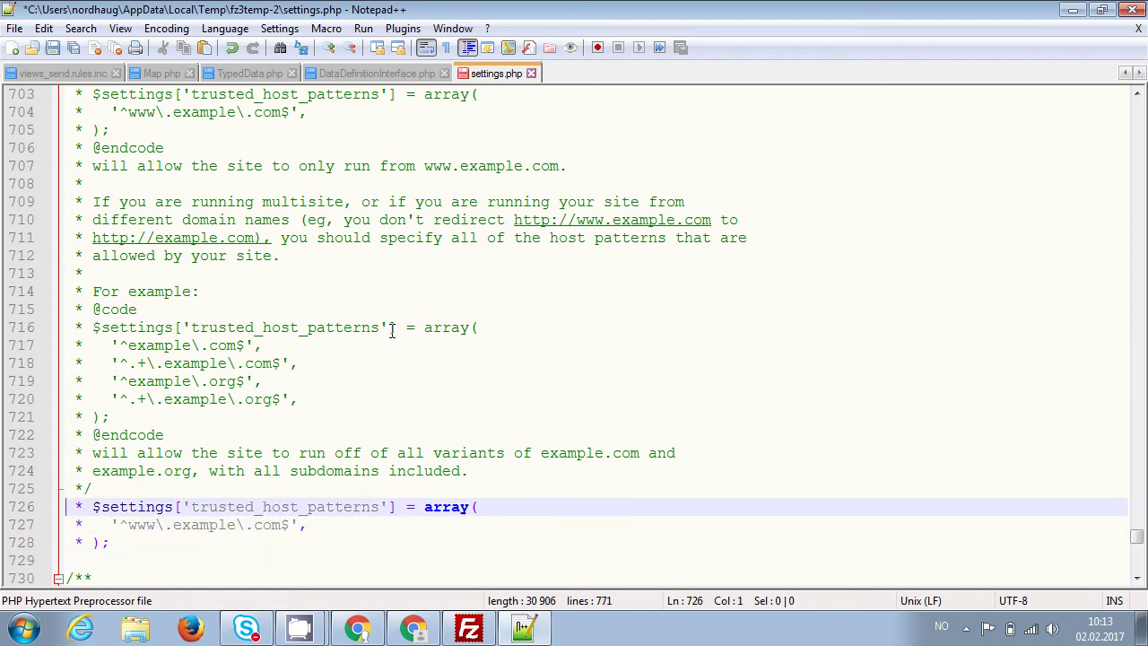
{"action": "key", "text": "Return"}
{"action": "key", "text": "shift+Right"}
{"action": "key", "text": "shift+Right"}
{"action": "key", "text": "shift+Right"}
{"action": "key", "text": "Delete"}
{"action": "key", "text": "Down"}
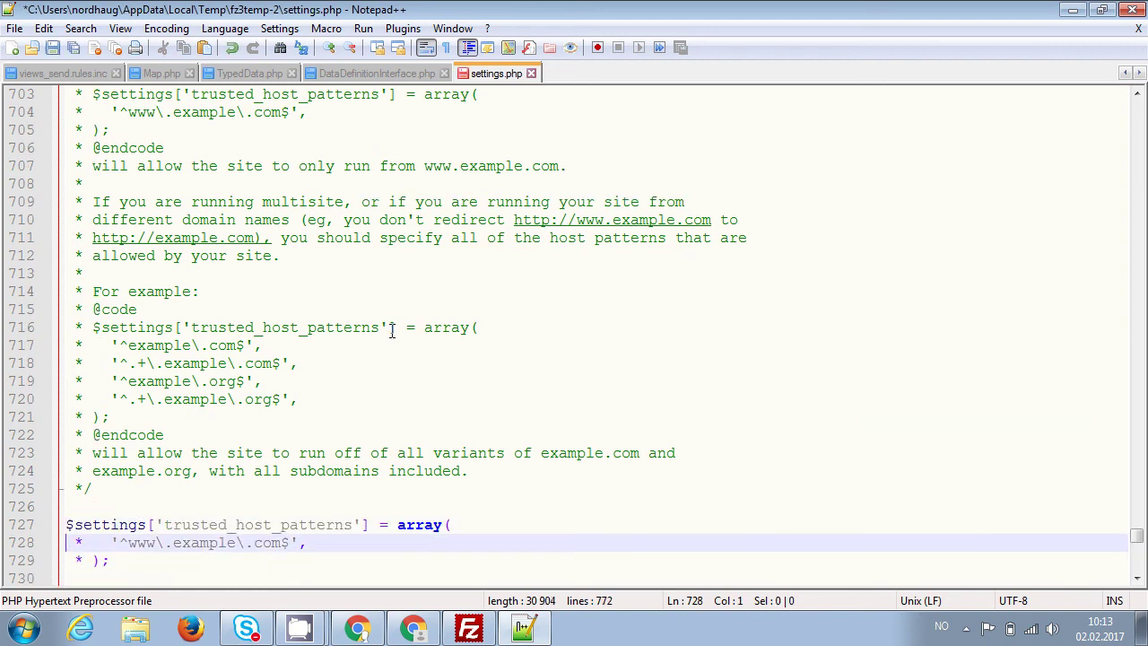
{"action": "key", "text": "shift+Right"}
{"action": "key", "text": "shift+Right"}
{"action": "key", "text": "shift+Right"}
{"action": "key", "text": "Delete"}
{"action": "key", "text": "Down"}
{"action": "key", "text": "shift+Right"}
{"action": "key", "text": "shift+Right"}
{"action": "key", "text": "shift+Right"}
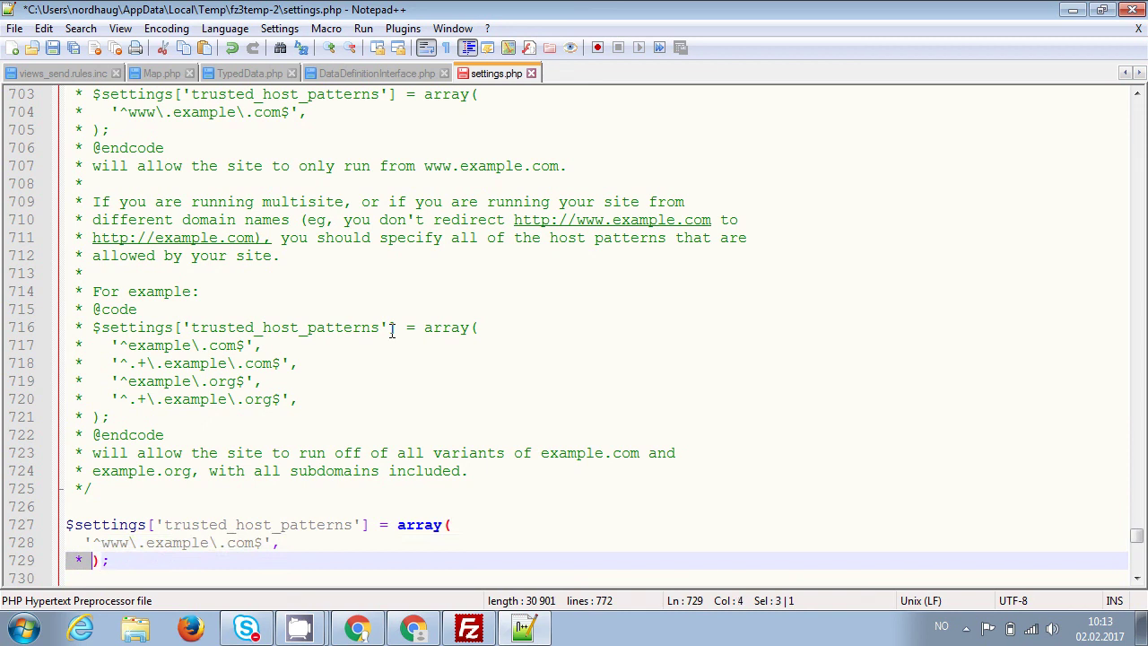
{"action": "key", "text": "Delete"}
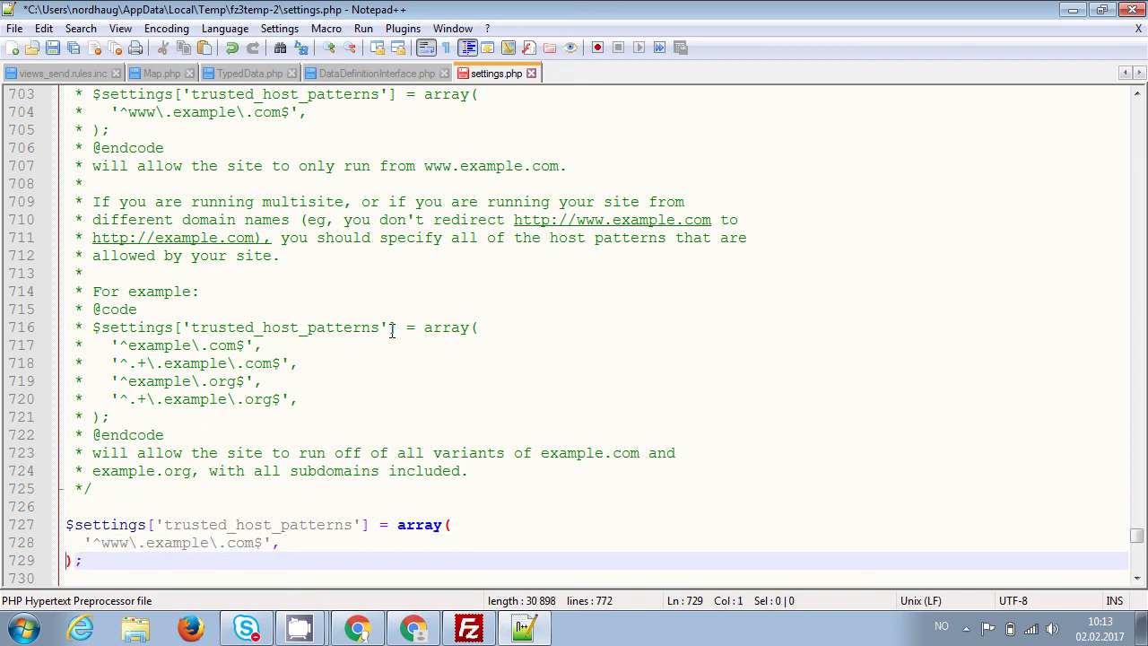
{"action": "key", "text": "Up"}
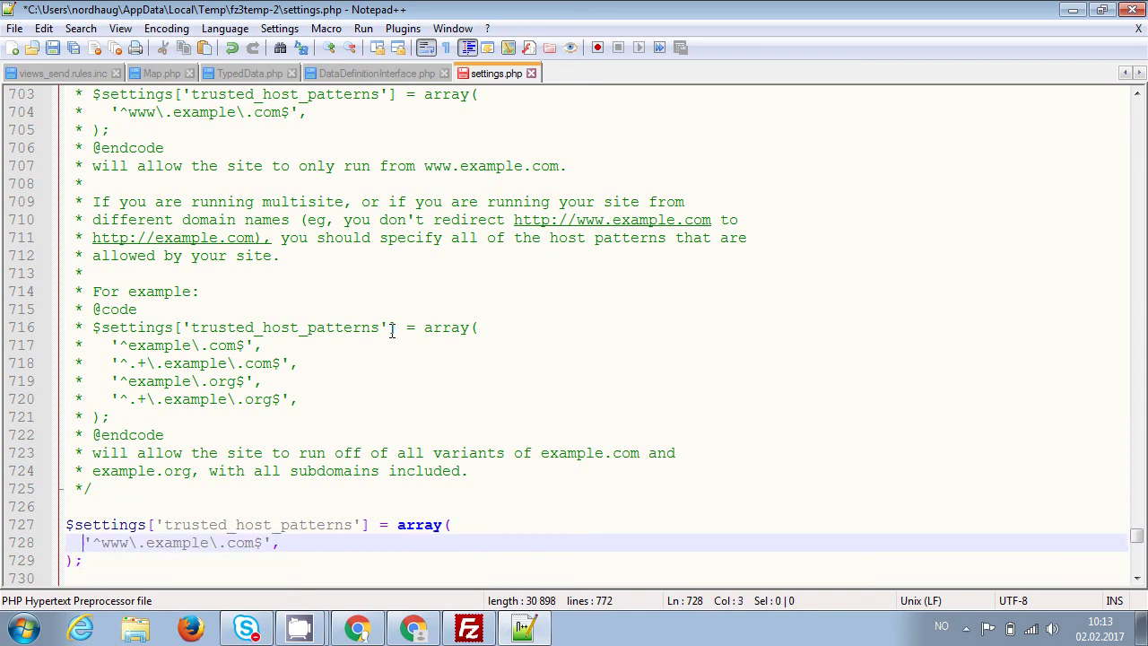
{"action": "key", "text": "Right"}
{"action": "key", "text": "Right"}
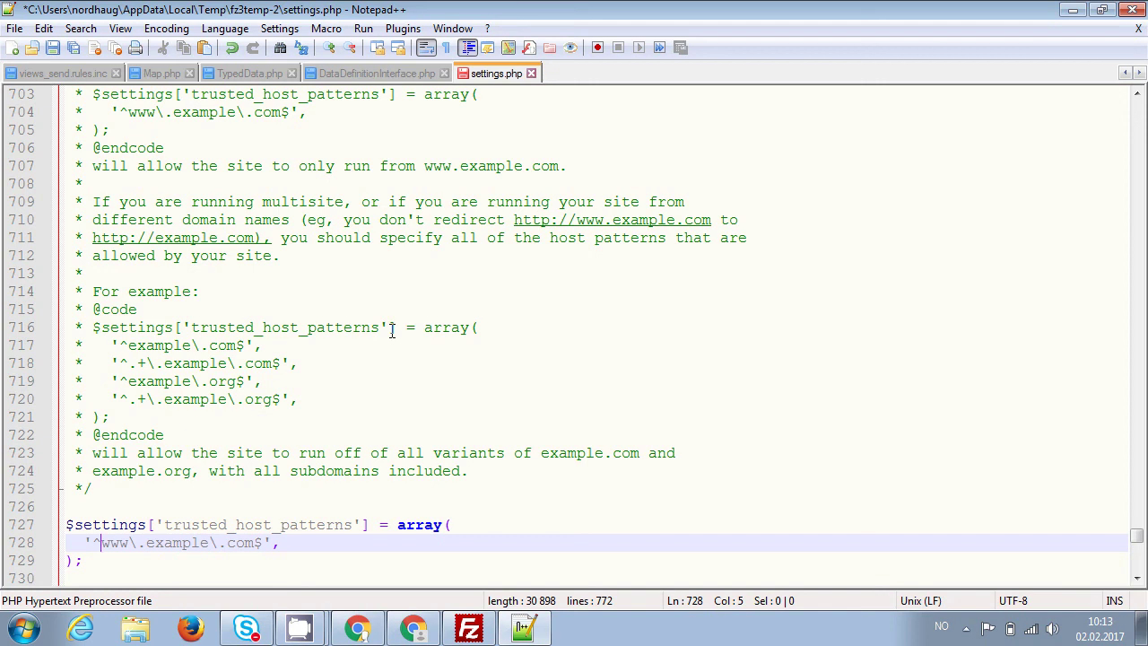